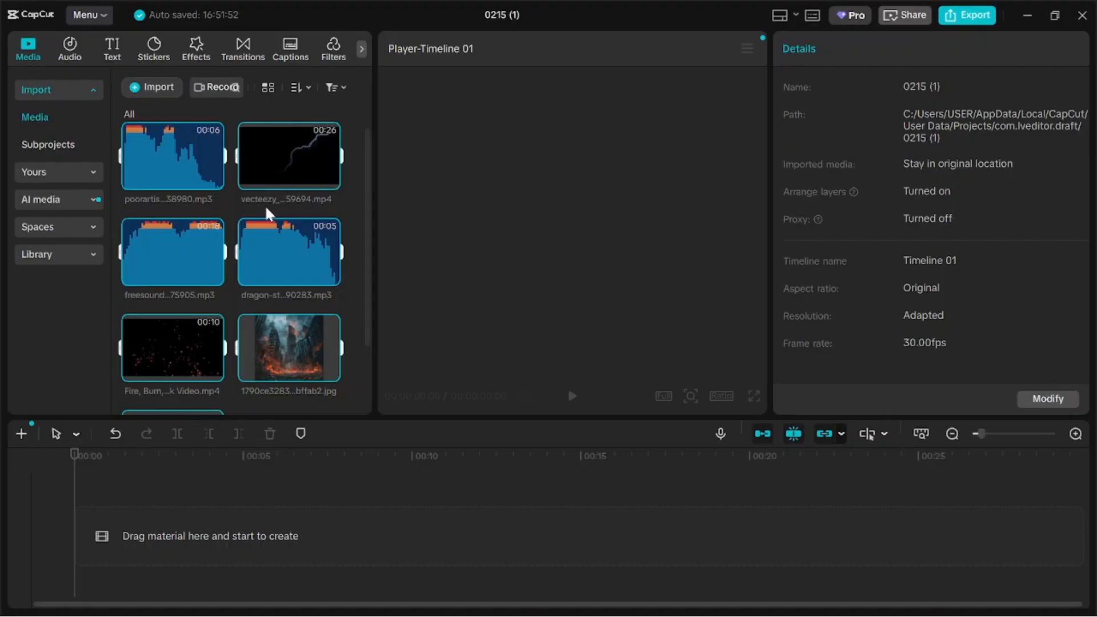
Add the dinosaur green-screen video at the timeline start and place the burning-city image beneath it, extended to about 00:00:08:27.
{"action": "scroll", "coordinate": [257, 297], "scroll_direction": "down", "scroll_amount": 3}
{"action": "left_click", "coordinate": [266, 369]}
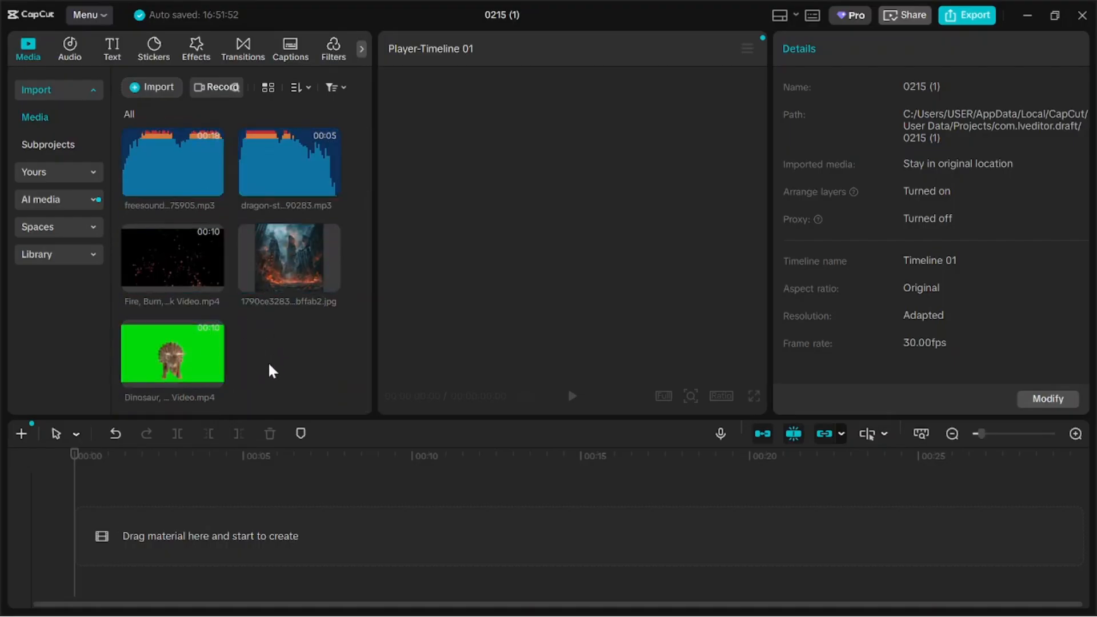
{"action": "left_click_drag", "start_coordinate": [156, 341], "coordinate": [172, 495]}
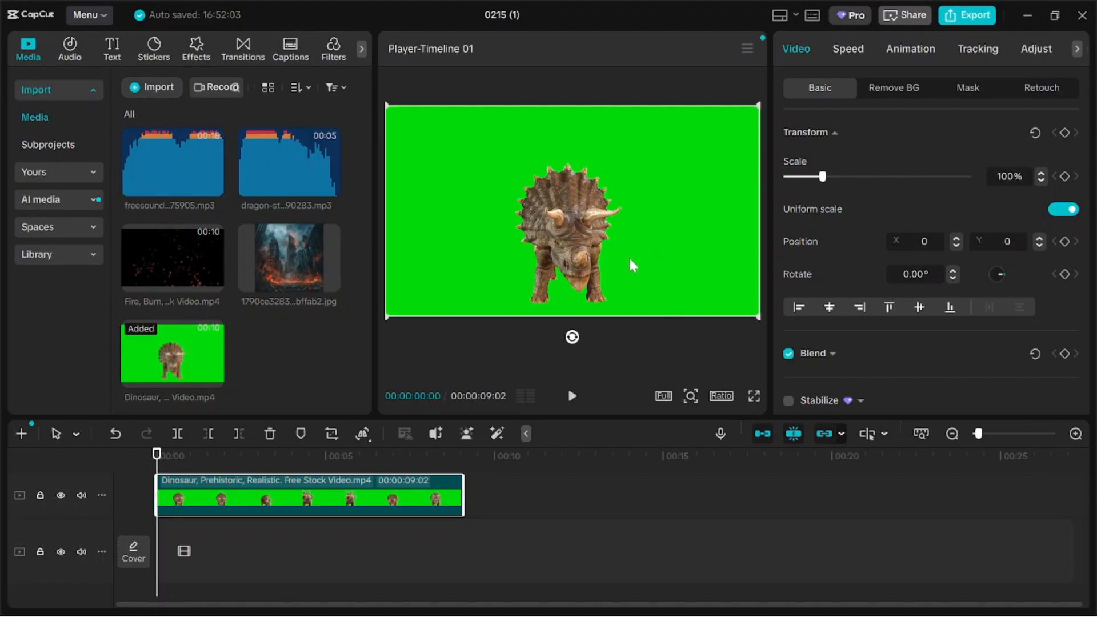
{"action": "left_click_drag", "start_coordinate": [279, 252], "coordinate": [179, 498]}
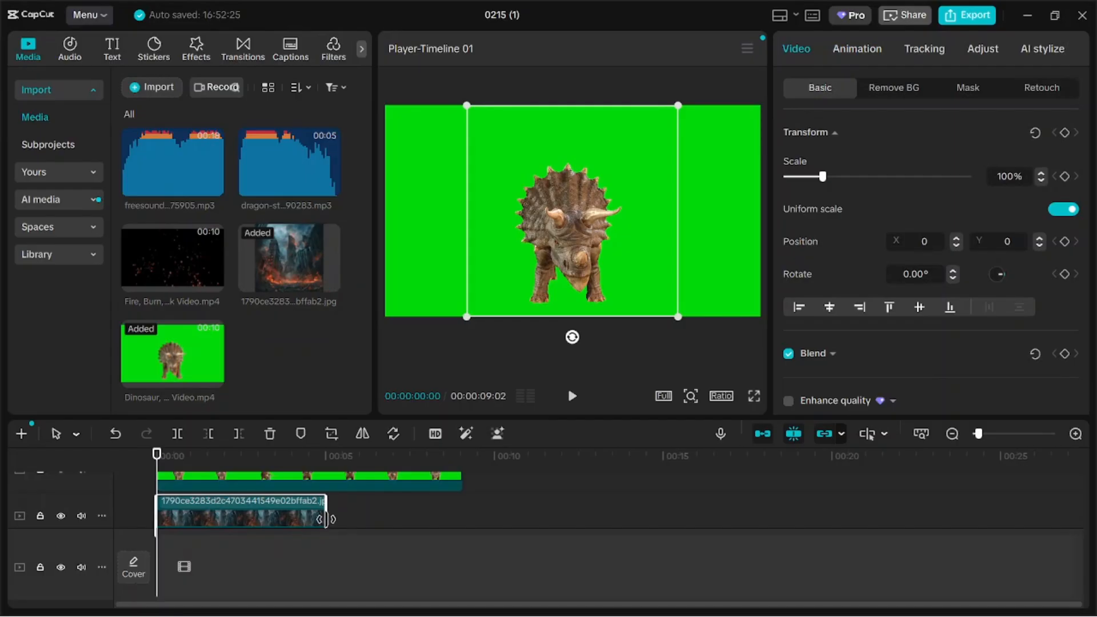
{"action": "left_click_drag", "start_coordinate": [327, 517], "coordinate": [457, 518]}
With the playhead at 00:00:03:15, enable Chroma key on the dinosaur clip and sample its green background as the key color.
{"action": "left_click_drag", "start_coordinate": [156, 455], "coordinate": [275, 455]}
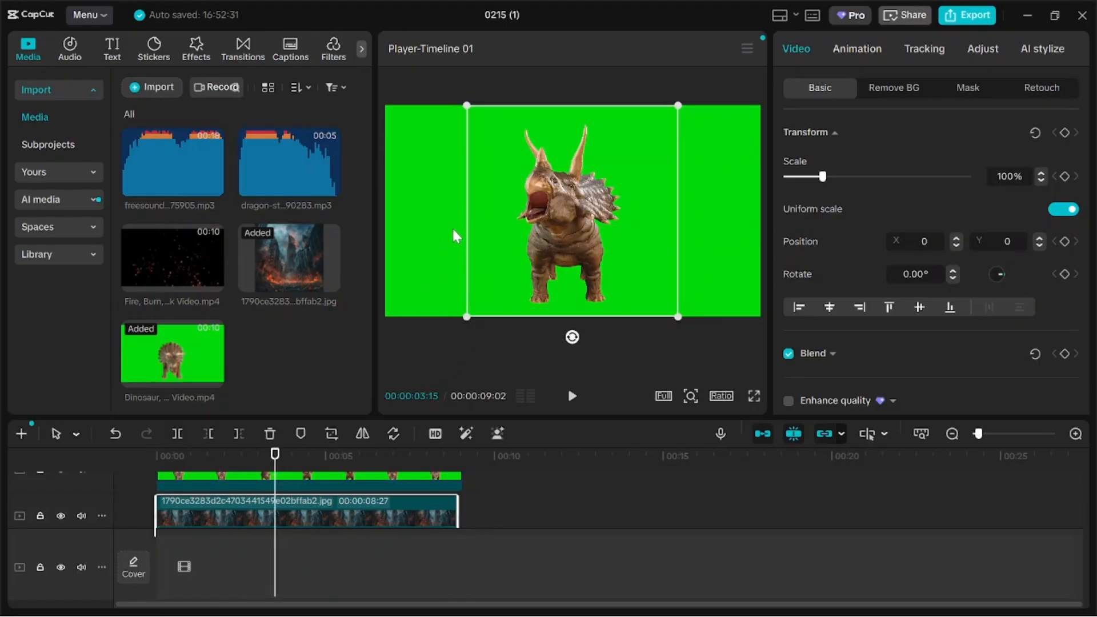
{"action": "left_click_drag", "start_coordinate": [359, 477], "coordinate": [366, 513]}
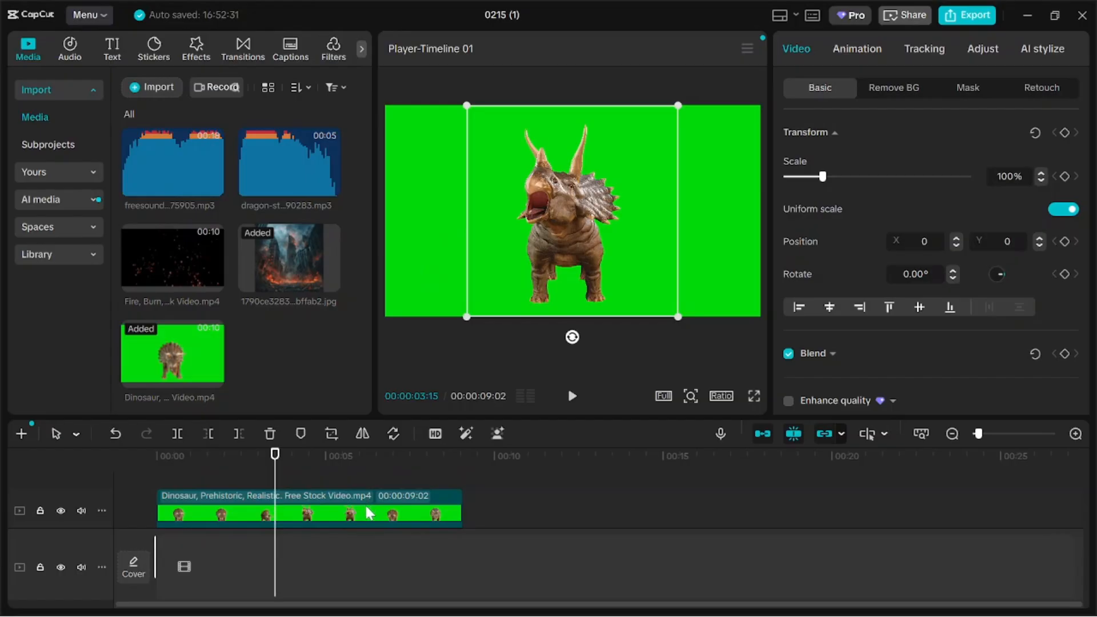
{"action": "left_click", "coordinate": [370, 511]}
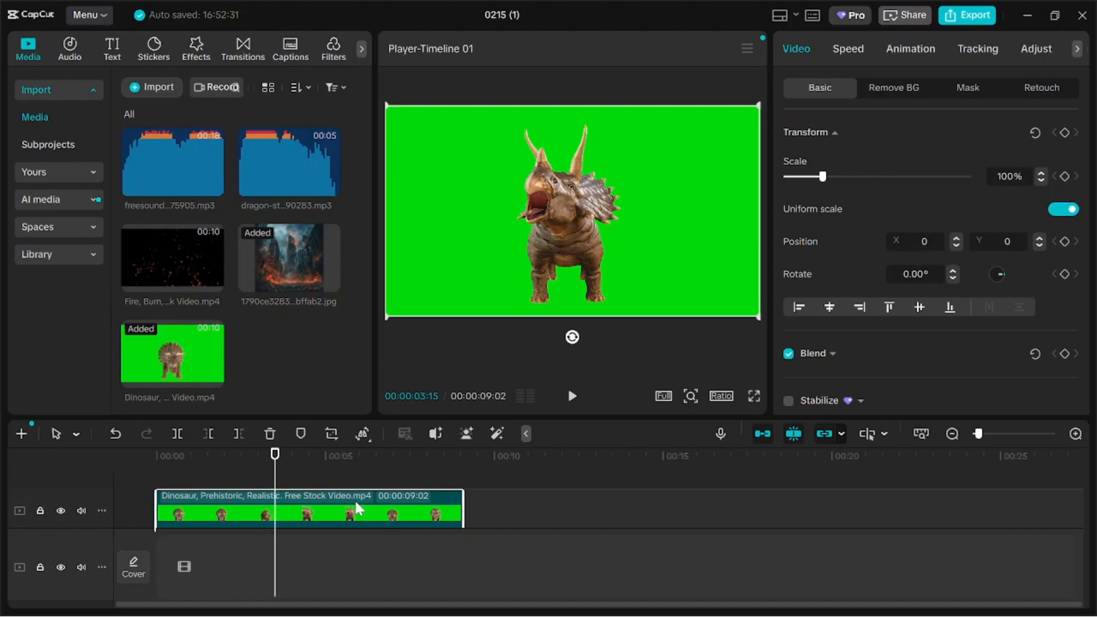
{"action": "left_click", "coordinate": [895, 91]}
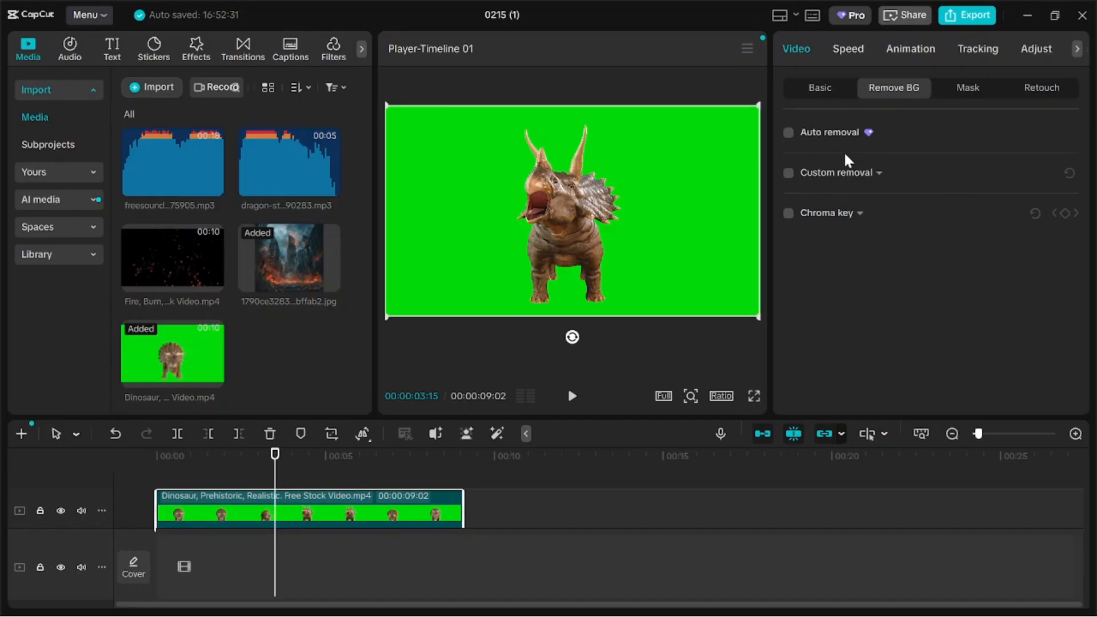
{"action": "left_click", "coordinate": [875, 175]}
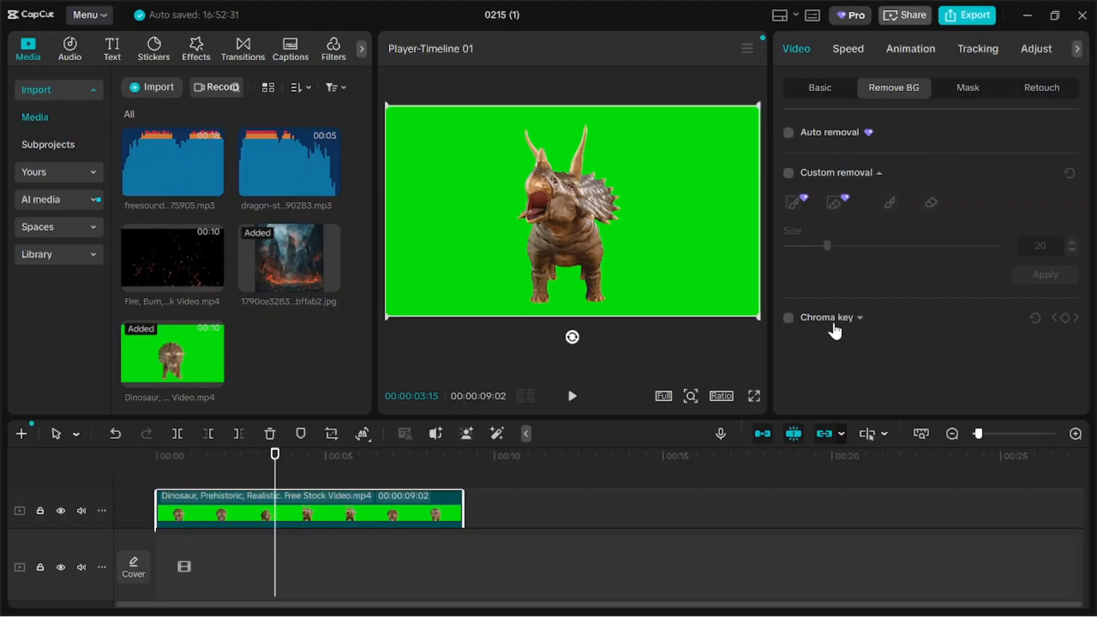
{"action": "left_click", "coordinate": [790, 319]}
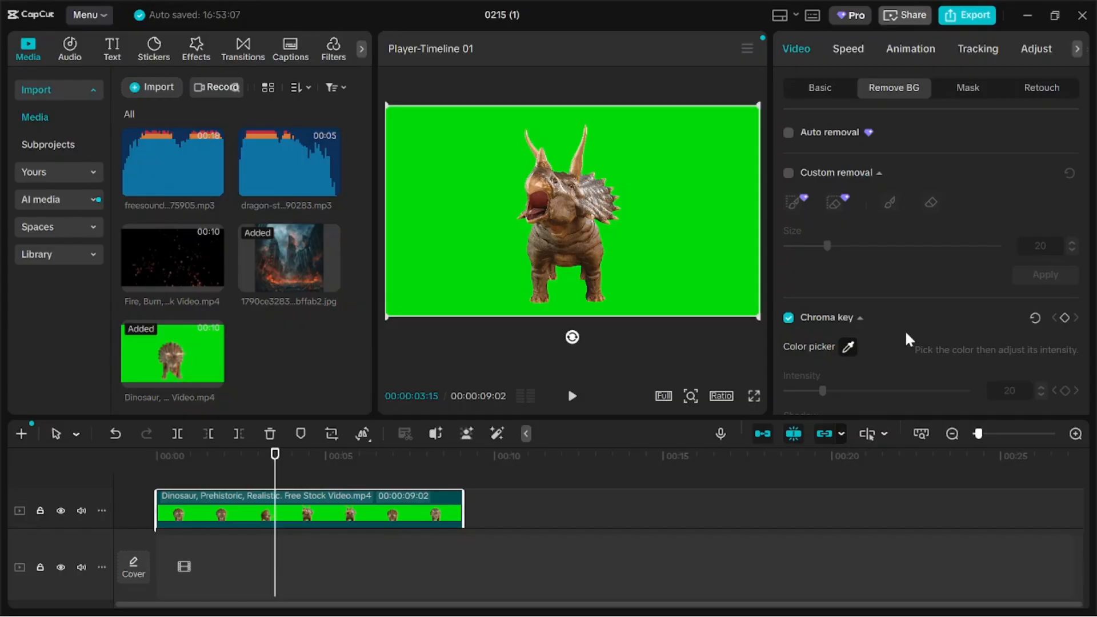
{"action": "scroll", "coordinate": [905, 330], "scroll_direction": "down", "scroll_amount": 2}
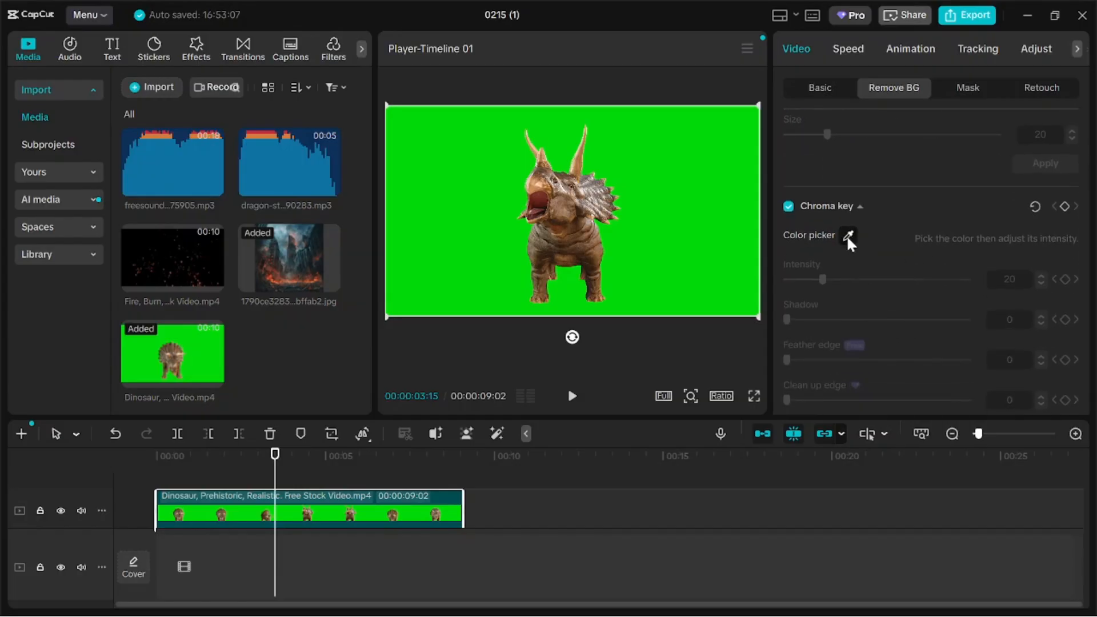
{"action": "scroll", "coordinate": [837, 240], "scroll_direction": "up", "scroll_amount": 1}
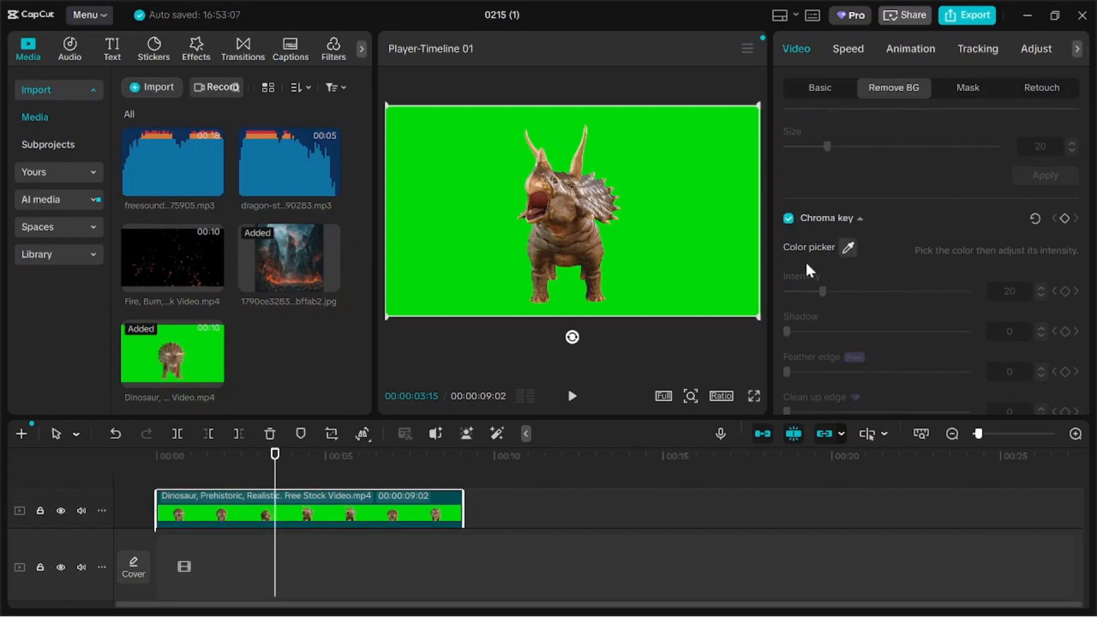
{"action": "scroll", "coordinate": [835, 259], "scroll_direction": "up", "scroll_amount": 1}
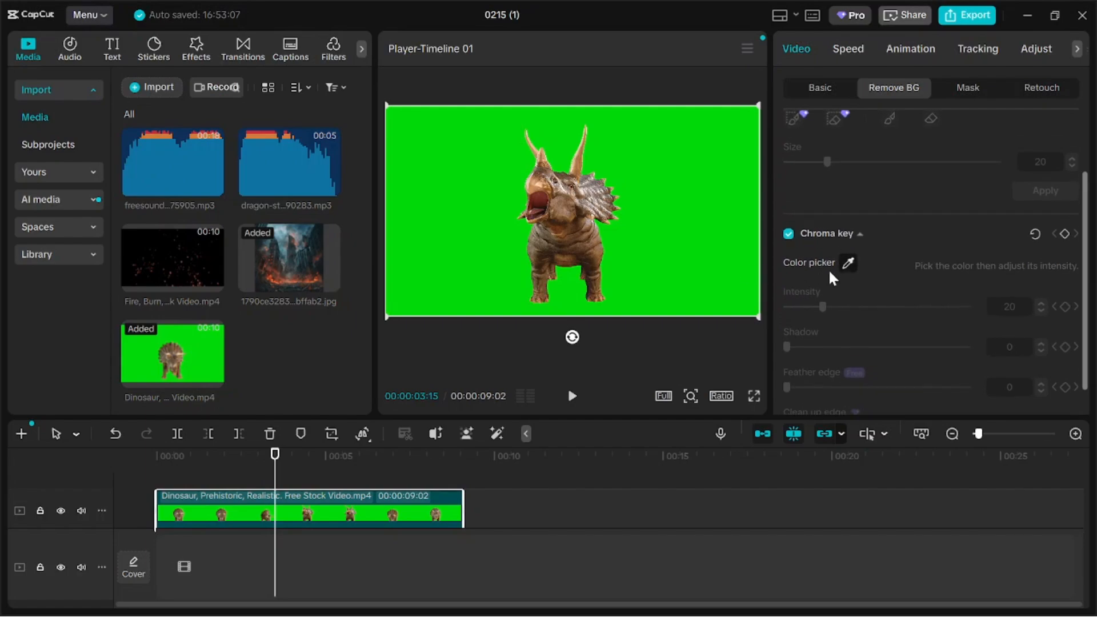
{"action": "left_click", "coordinate": [848, 263]}
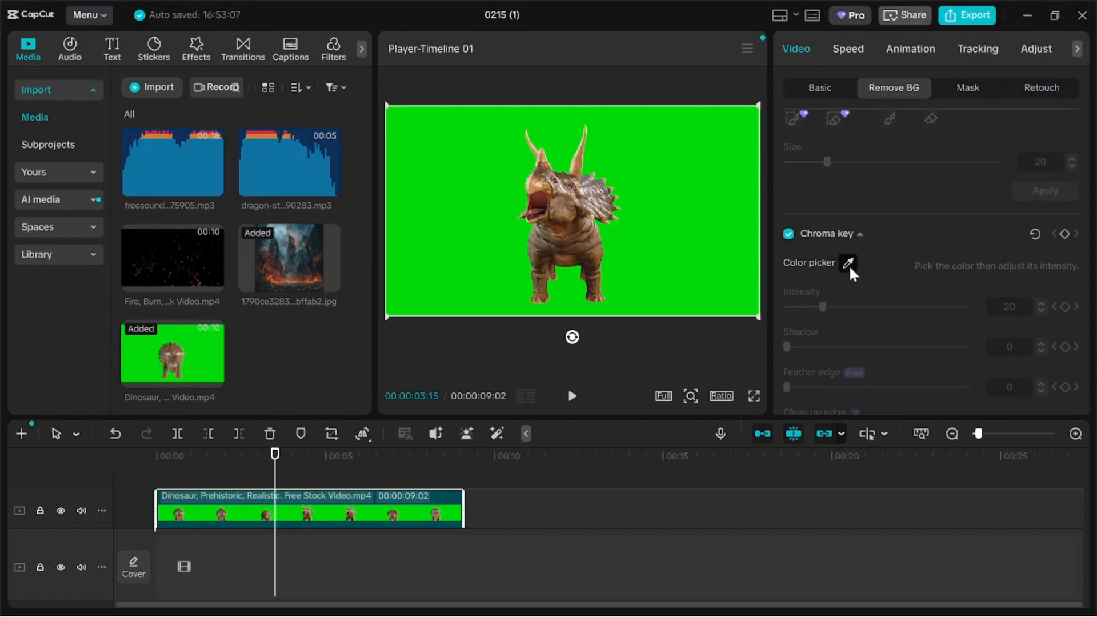
{"action": "left_click", "coordinate": [720, 252]}
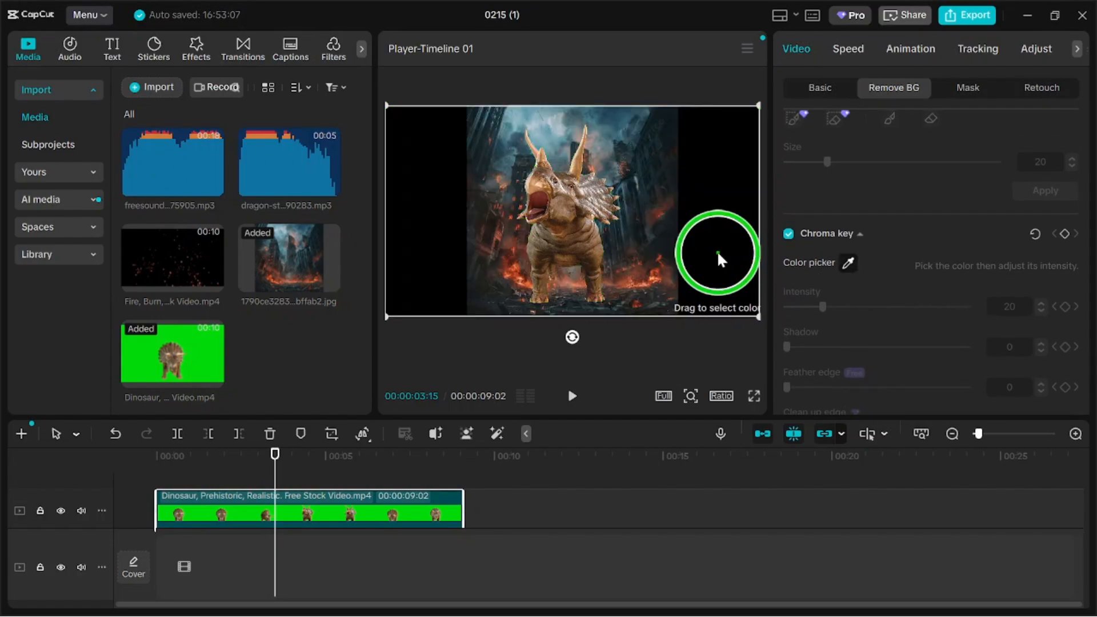
{"action": "left_click", "coordinate": [670, 229]}
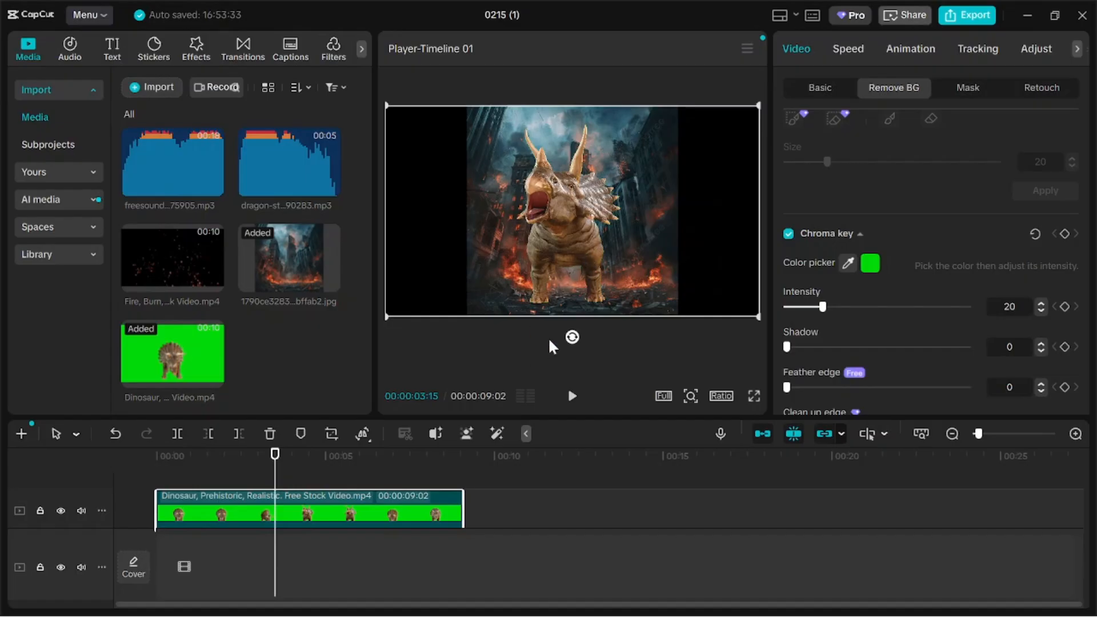
Enlarge the burning-city image until it fills the frame width, and shift the dinosaur slightly lower in the frame.
{"action": "left_click_drag", "start_coordinate": [550, 341], "coordinate": [479, 515]}
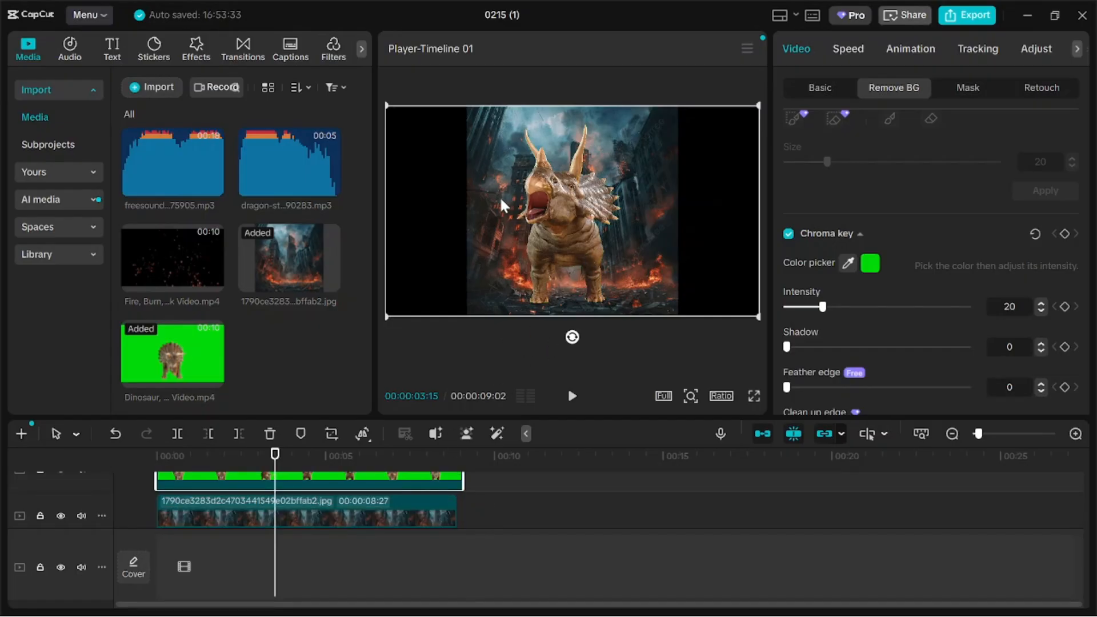
{"action": "left_click", "coordinate": [389, 515]}
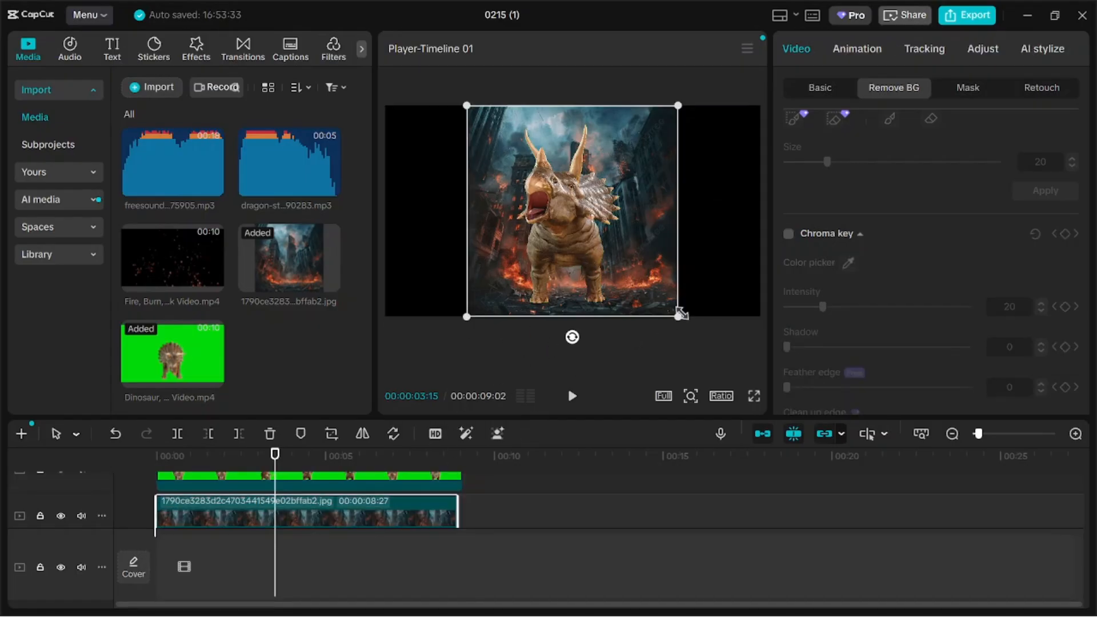
{"action": "left_click_drag", "start_coordinate": [678, 319], "coordinate": [828, 411]}
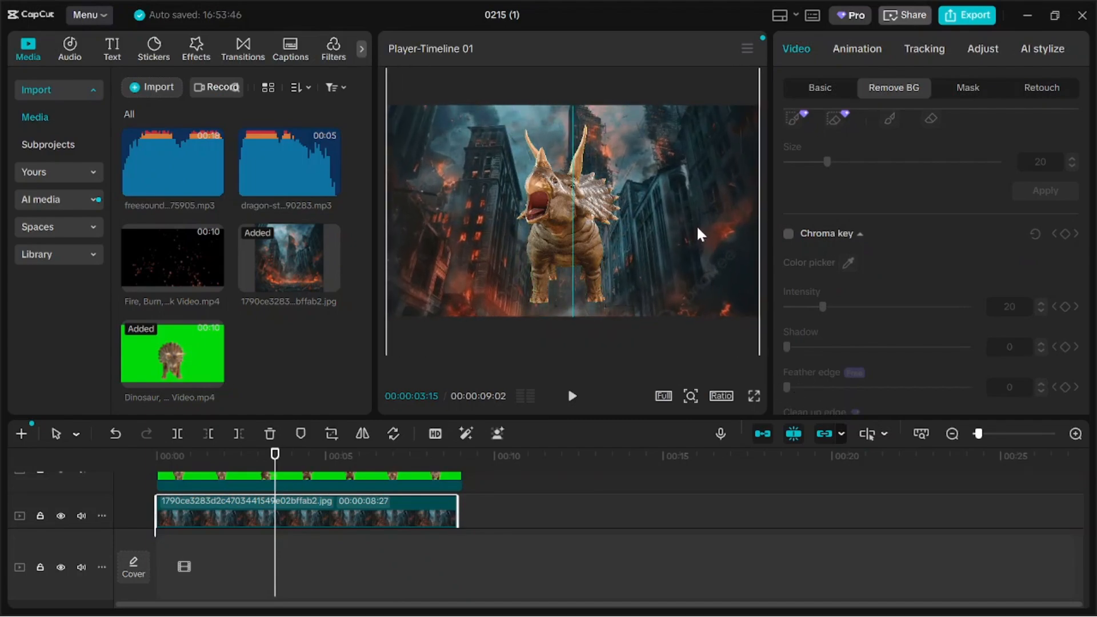
{"action": "left_click", "coordinate": [570, 222]}
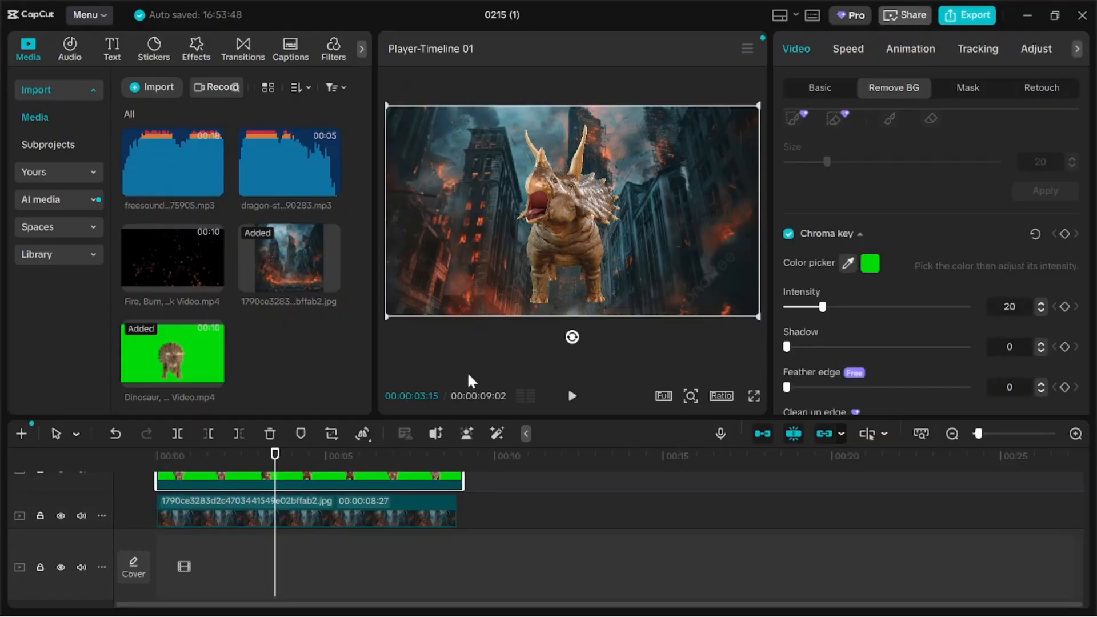
{"action": "mouse_move", "coordinate": [553, 210]}
{"action": "left_mouse_down"}
{"action": "mouse_move", "coordinate": [550, 224]}
{"action": "mouse_move", "coordinate": [554, 211]}
{"action": "left_mouse_up"}
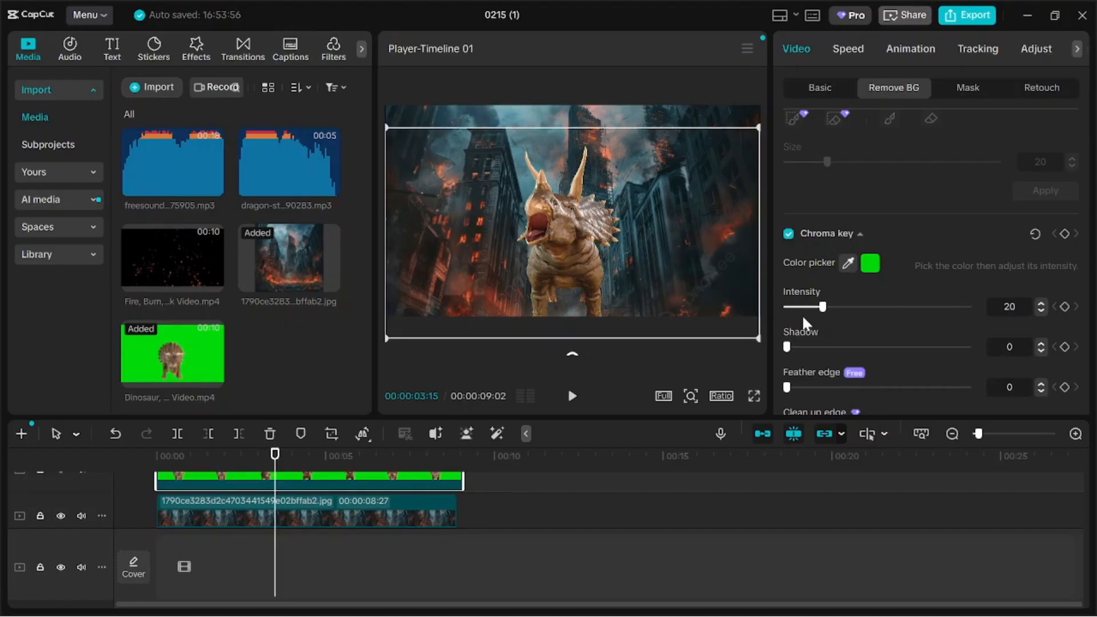
Set the dinosaur clip's chroma key intensity to 26 and shadow to 3, and play the composite from the start.
{"action": "left_click_drag", "start_coordinate": [837, 308], "coordinate": [868, 327]}
{"action": "mouse_move", "coordinate": [793, 348]}
{"action": "left_mouse_down"}
{"action": "mouse_move", "coordinate": [977, 361]}
{"action": "mouse_move", "coordinate": [792, 356]}
{"action": "left_mouse_up"}
{"action": "left_click_drag", "start_coordinate": [868, 307], "coordinate": [833, 307]}
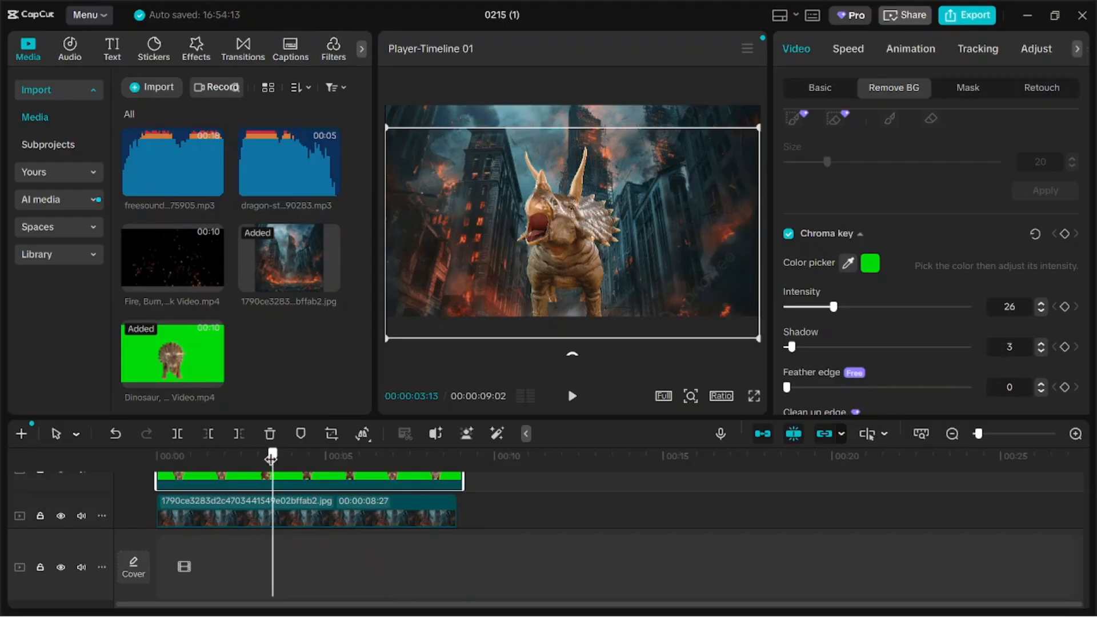
{"action": "left_click", "coordinate": [142, 458]}
{"action": "key", "text": "space"}
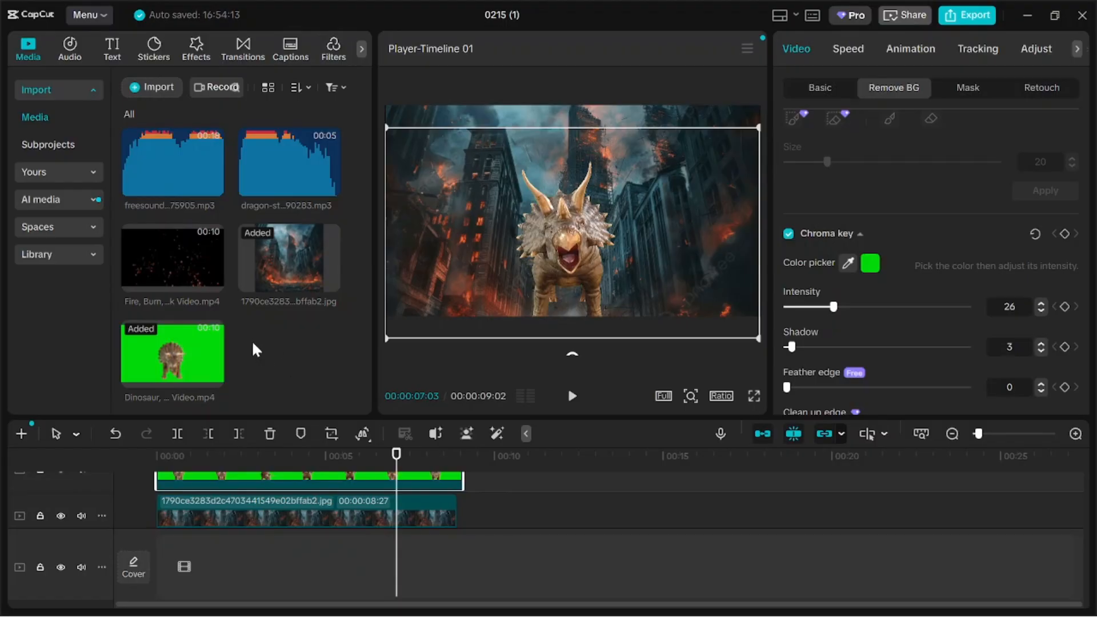
Add the Fire, Burn, Heat clip on a track between the dinosaur and the city image, trimmed to 00:00:09:02.
{"action": "mouse_move", "coordinate": [214, 284]}
{"action": "mouse_move", "coordinate": [181, 257]}
{"action": "left_mouse_down"}
{"action": "mouse_move", "coordinate": [268, 489]}
{"action": "mouse_move", "coordinate": [192, 495]}
{"action": "left_mouse_up"}
{"action": "scroll", "coordinate": [270, 523], "scroll_direction": "down", "scroll_amount": 1}
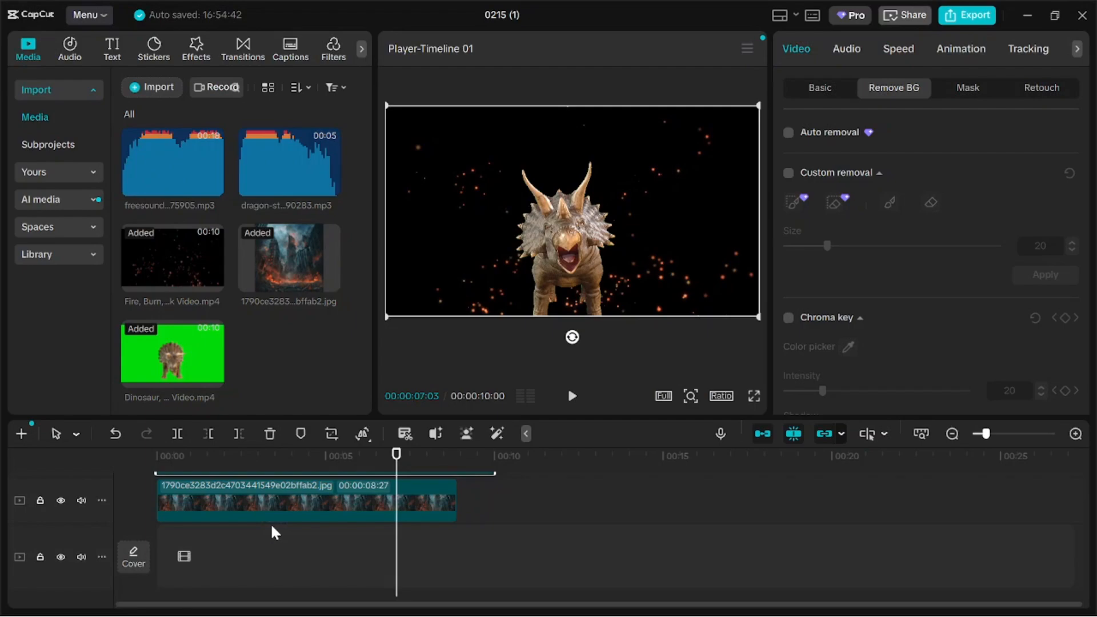
{"action": "scroll", "coordinate": [270, 523], "scroll_direction": "up", "scroll_amount": 2}
{"action": "left_click_drag", "start_coordinate": [490, 510], "coordinate": [463, 509]}
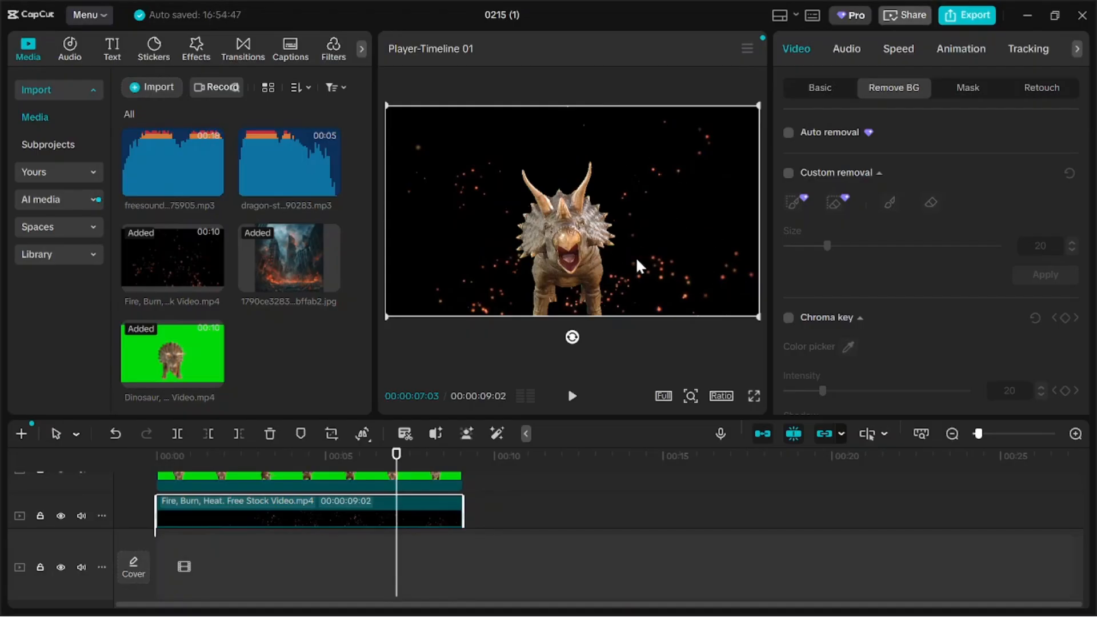
Enable Chroma key on the fire clip and sample its black background as the key color.
{"action": "left_click", "coordinate": [789, 318]}
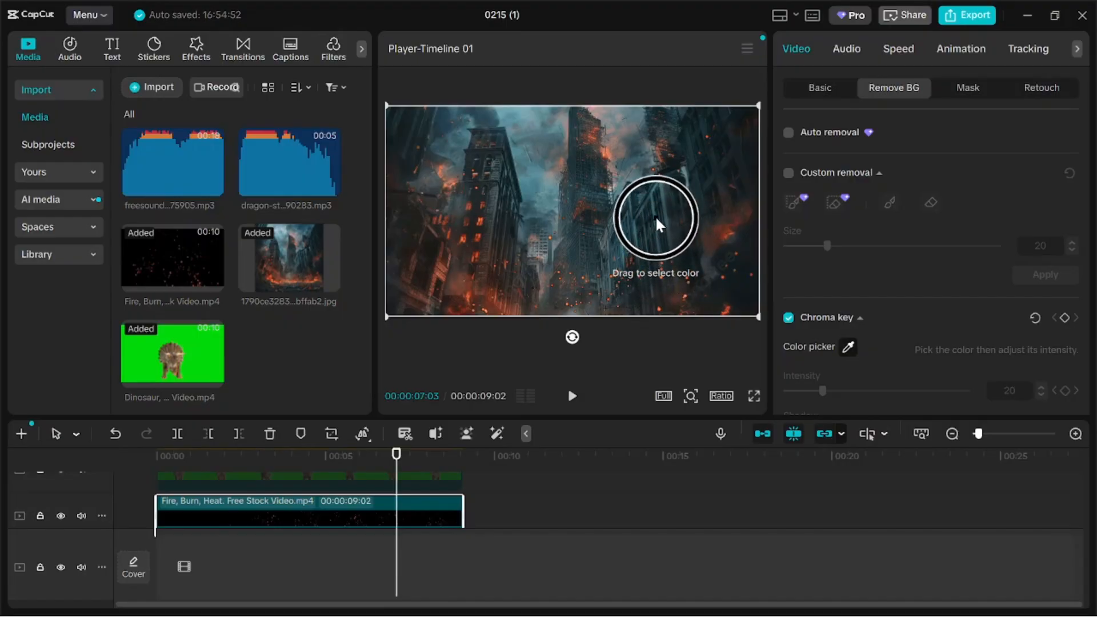
{"action": "left_click", "coordinate": [657, 219]}
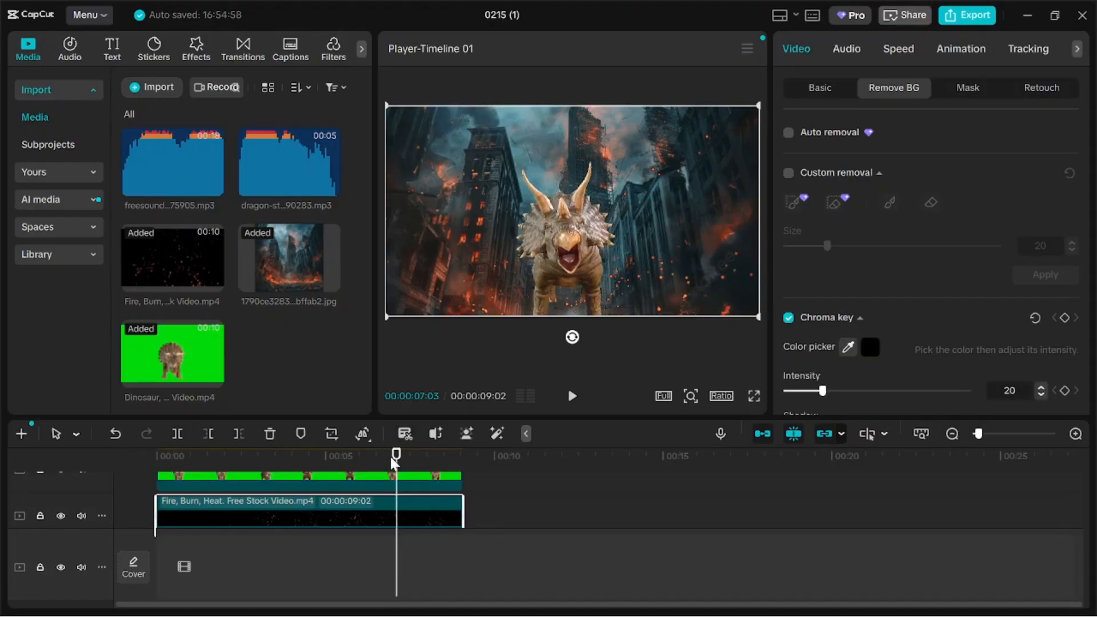
Scrub the composite from near the start to about 00:00:04:03 to examine how the embers blend with the dinosaur and city.
{"action": "left_click_drag", "start_coordinate": [397, 455], "coordinate": [177, 462]}
{"action": "key", "text": "Right"}
{"action": "key", "text": "Right"}
{"action": "key", "text": "Right"}
{"action": "key", "text": "Right"}
{"action": "key", "text": "Right"}
{"action": "key", "text": "Right"}
{"action": "key", "text": "Right"}
{"action": "key", "text": "Right"}
{"action": "key", "text": "Right"}
{"action": "key", "text": "Right"}
{"action": "key", "text": "Right"}
{"action": "key", "text": "Right"}
{"action": "key", "text": "Right"}
{"action": "key", "text": "Right"}
{"action": "key", "text": "Right"}
{"action": "key", "text": "Right"}
{"action": "key", "text": "Right"}
{"action": "key", "text": "Right"}
{"action": "key", "text": "Right"}
{"action": "key", "text": "Right"}
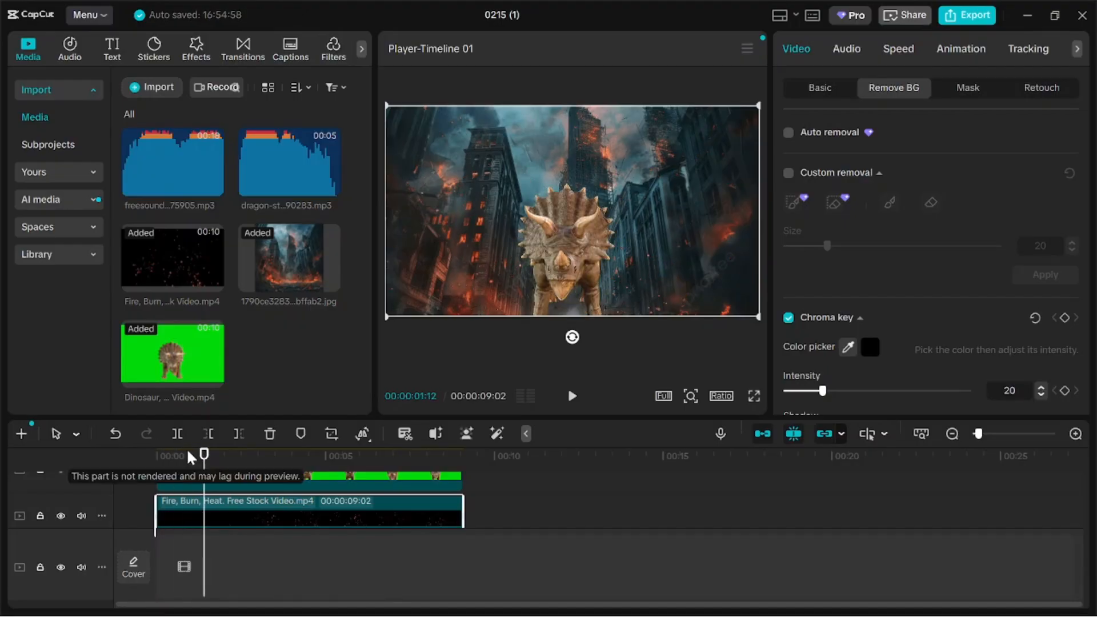
{"action": "key", "text": "Right"}
{"action": "key", "text": "Right"}
{"action": "key", "text": "Right"}
{"action": "key", "text": "Right"}
{"action": "key", "text": "Right"}
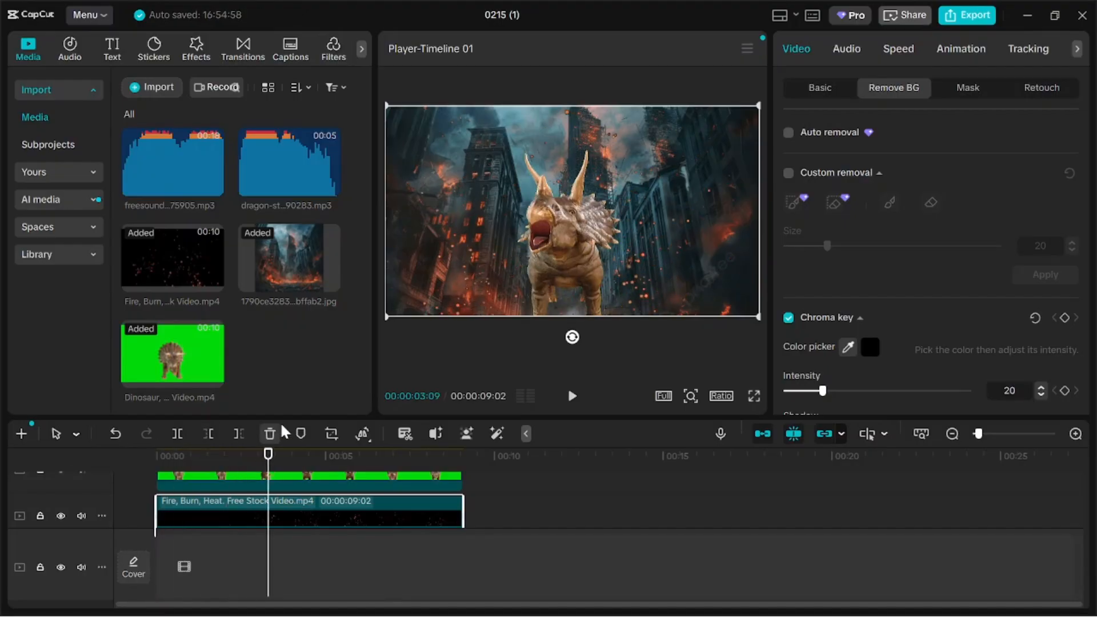
{"action": "key", "text": "Right"}
{"action": "key", "text": "Right"}
{"action": "key", "text": "Right"}
{"action": "key", "text": "Right"}
{"action": "key", "text": "Right"}
{"action": "key", "text": "Right"}
{"action": "key", "text": "Right"}
{"action": "key", "text": "Right"}
{"action": "key", "text": "Right"}
{"action": "key", "text": "Right"}
{"action": "key", "text": "Right"}
{"action": "key", "text": "Right"}
{"action": "key", "text": "Right"}
{"action": "key", "text": "Right"}
{"action": "key", "text": "Right"}
{"action": "key", "text": "Right"}
{"action": "key", "text": "Right"}
{"action": "key", "text": "Right"}
{"action": "key", "text": "Right"}
{"action": "key", "text": "Right"}
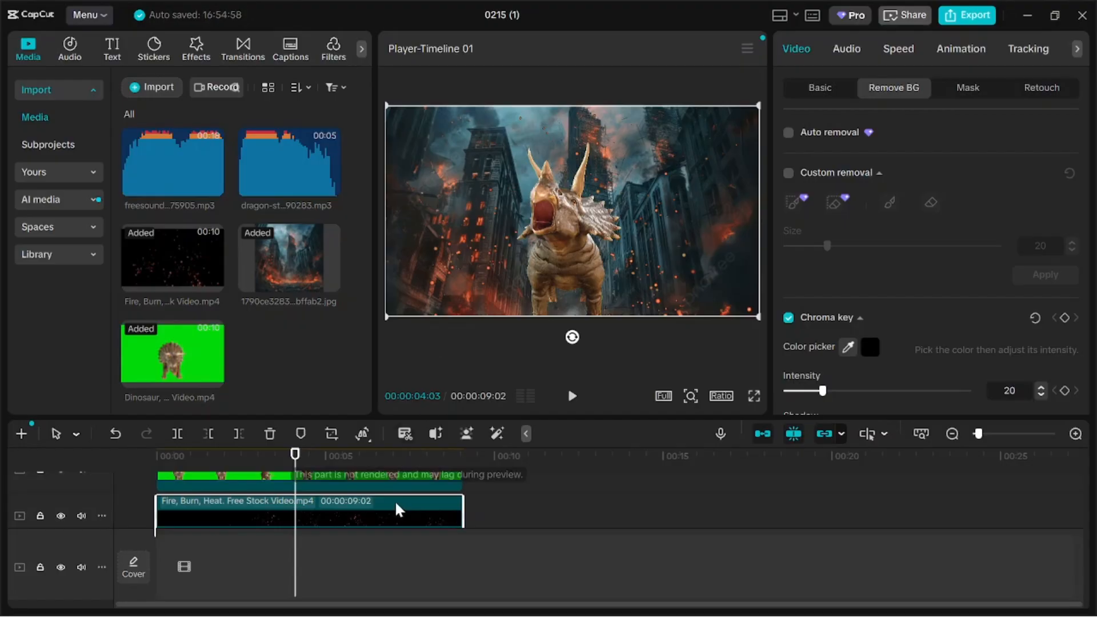
Lower the fire clip's blend opacity to 51% and scrub back to about 00:00:01:25 to preview it.
{"action": "scroll", "coordinate": [394, 518], "scroll_direction": "down", "scroll_amount": 1}
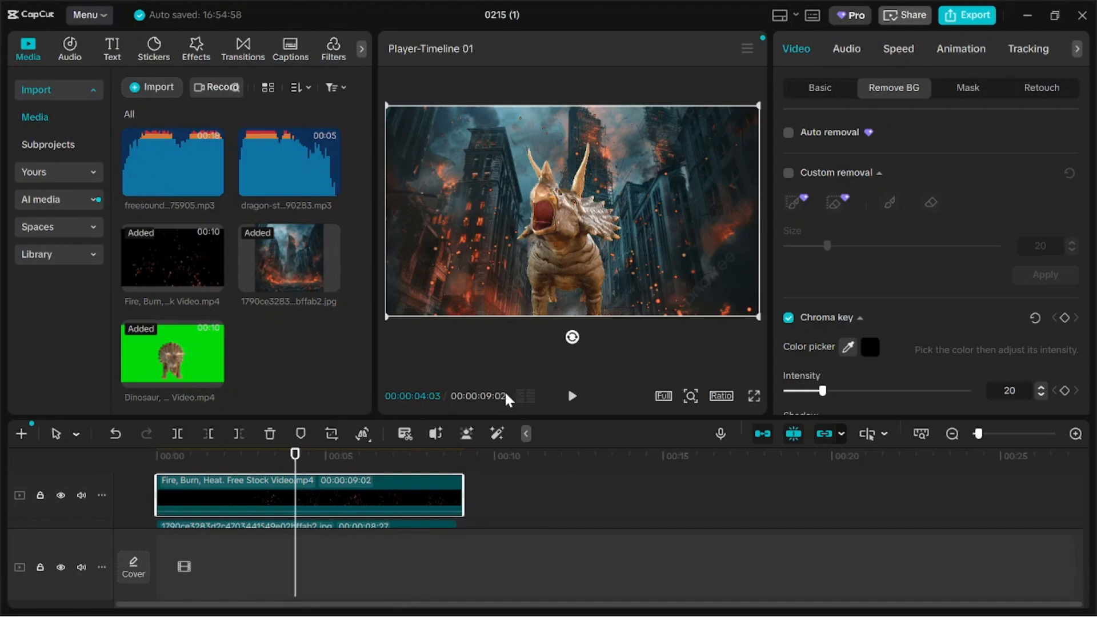
{"action": "left_click", "coordinate": [826, 85]}
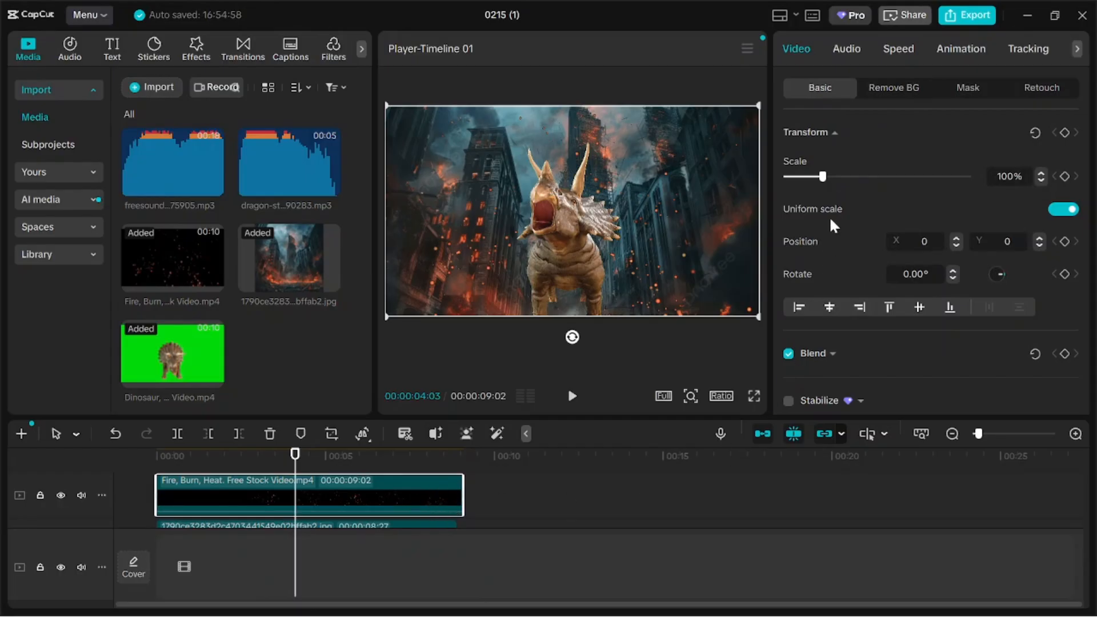
{"action": "scroll", "coordinate": [830, 224], "scroll_direction": "down", "scroll_amount": 2}
{"action": "scroll", "coordinate": [852, 286], "scroll_direction": "down", "scroll_amount": 2}
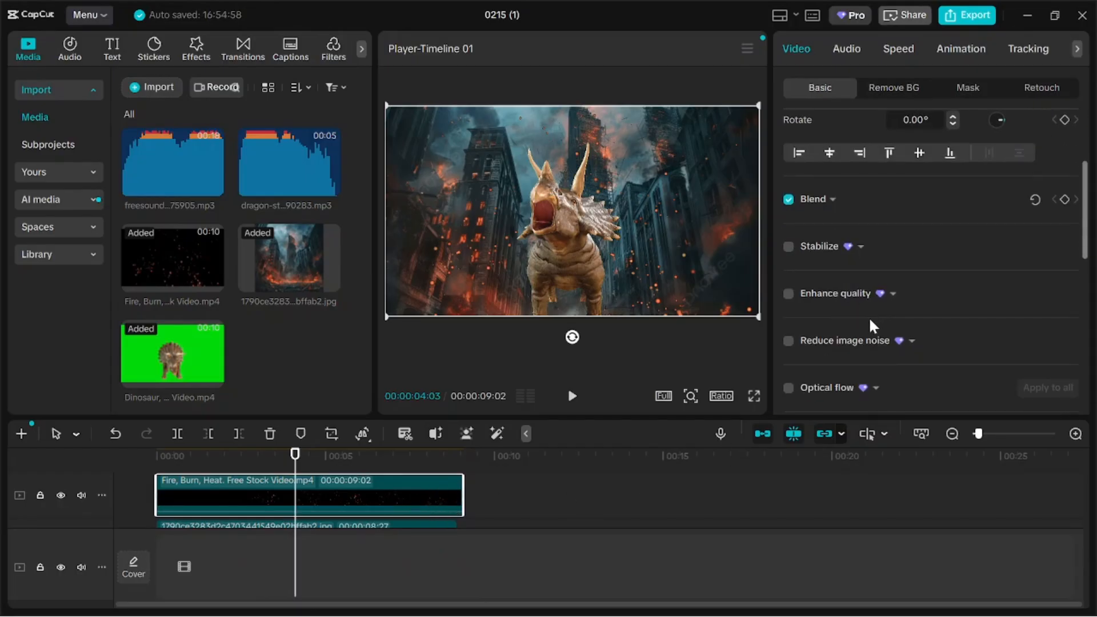
{"action": "scroll", "coordinate": [870, 320], "scroll_direction": "down", "scroll_amount": 3}
{"action": "scroll", "coordinate": [869, 321], "scroll_direction": "up", "scroll_amount": 3}
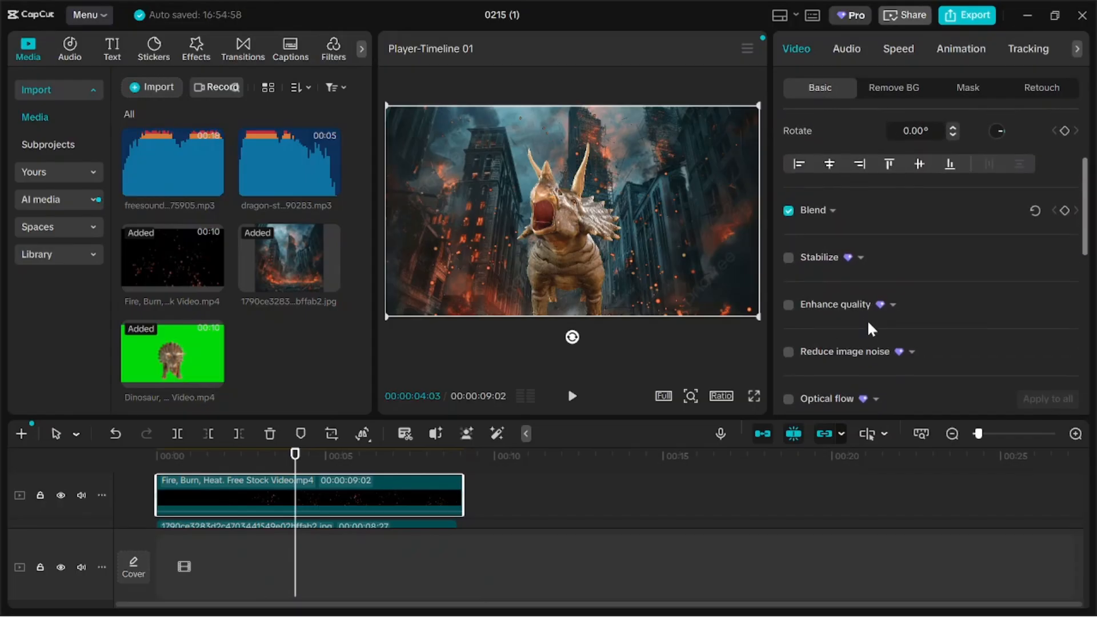
{"action": "left_click", "coordinate": [832, 212]}
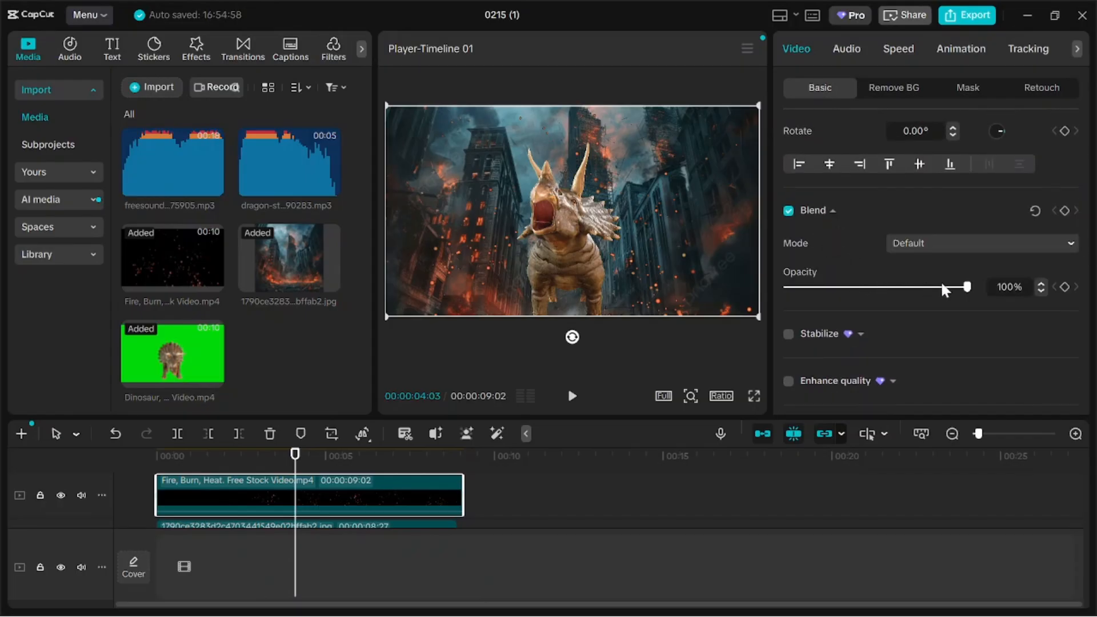
{"action": "left_click_drag", "start_coordinate": [967, 287], "coordinate": [879, 295]}
{"action": "left_click_drag", "start_coordinate": [300, 458], "coordinate": [215, 471]}
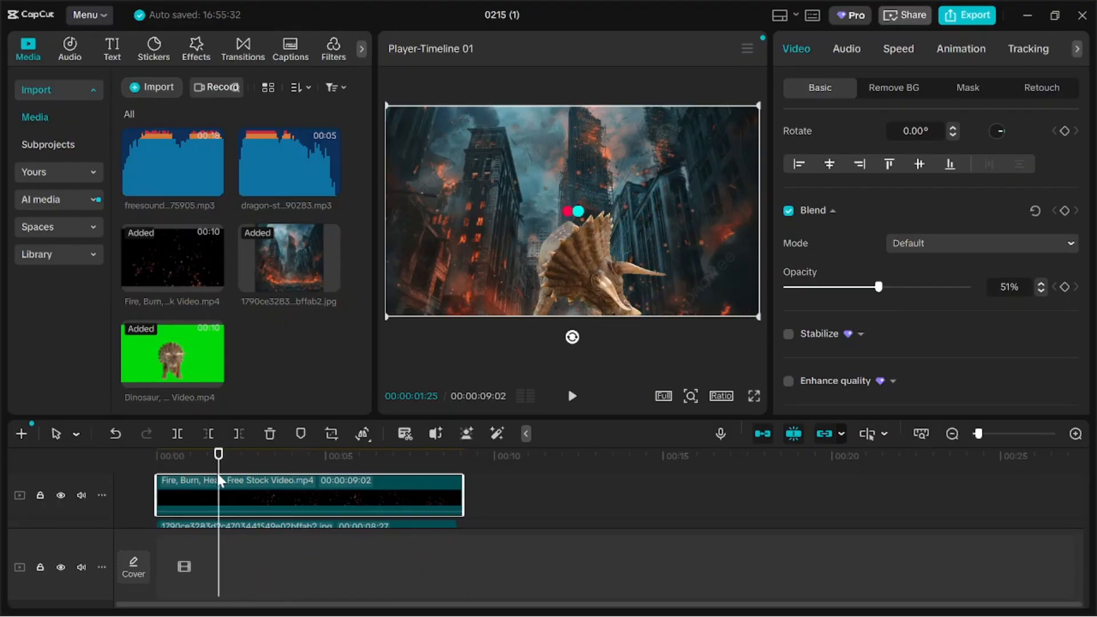
Slow the Fire, Burn, Heat clip to 0.43x speed and play the composite back from near the start.
{"action": "key", "text": "space"}
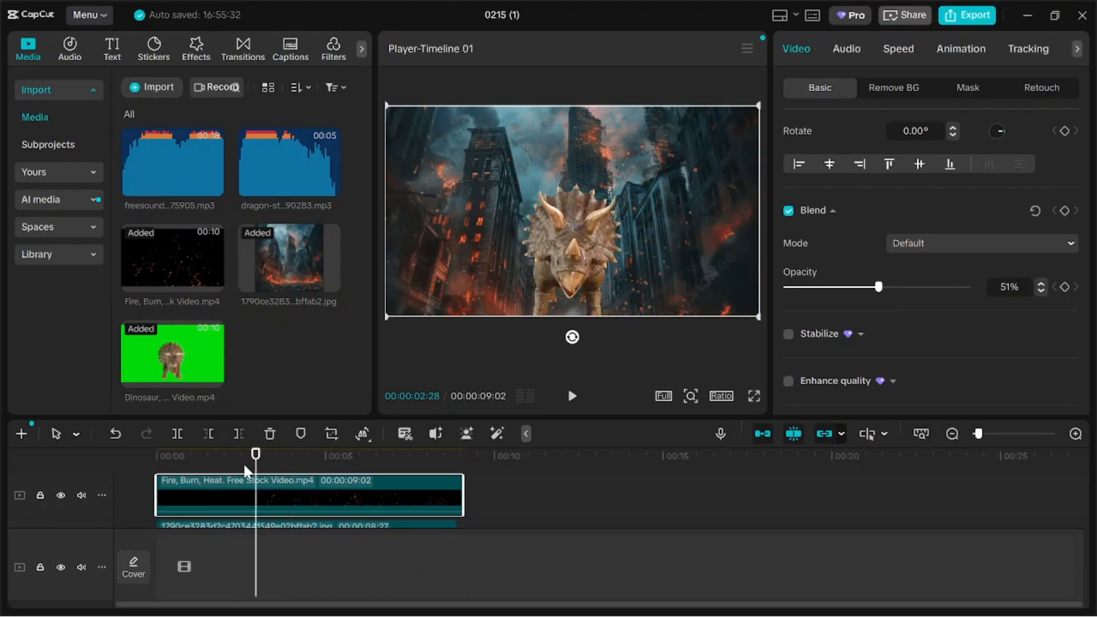
{"action": "key", "text": "space"}
{"action": "left_click", "coordinate": [290, 462]}
{"action": "key", "text": "space"}
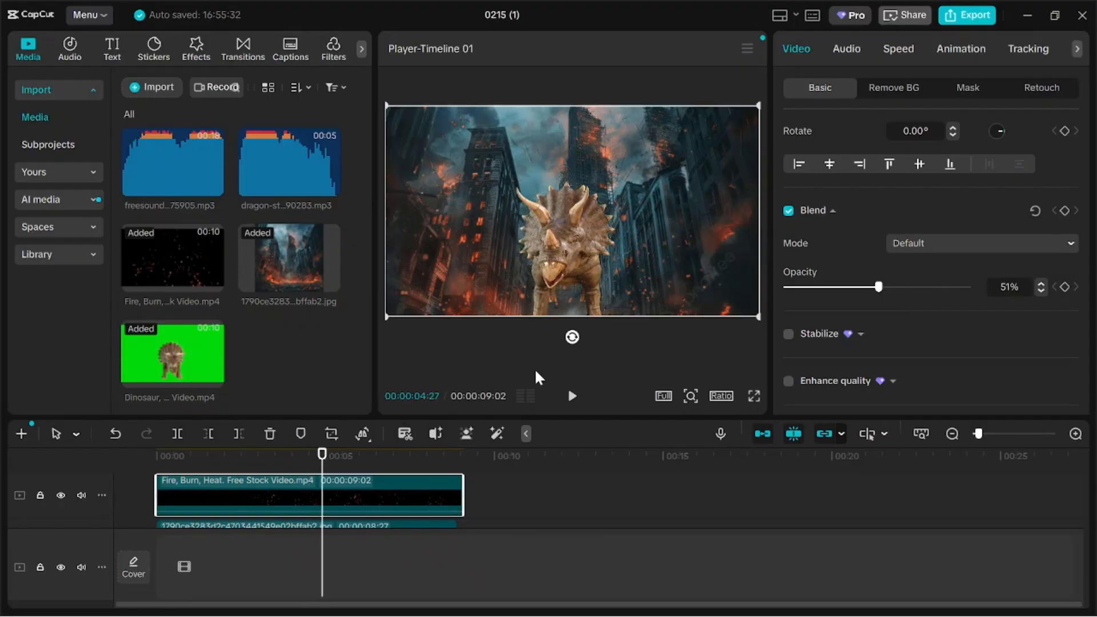
{"action": "left_click", "coordinate": [900, 47]}
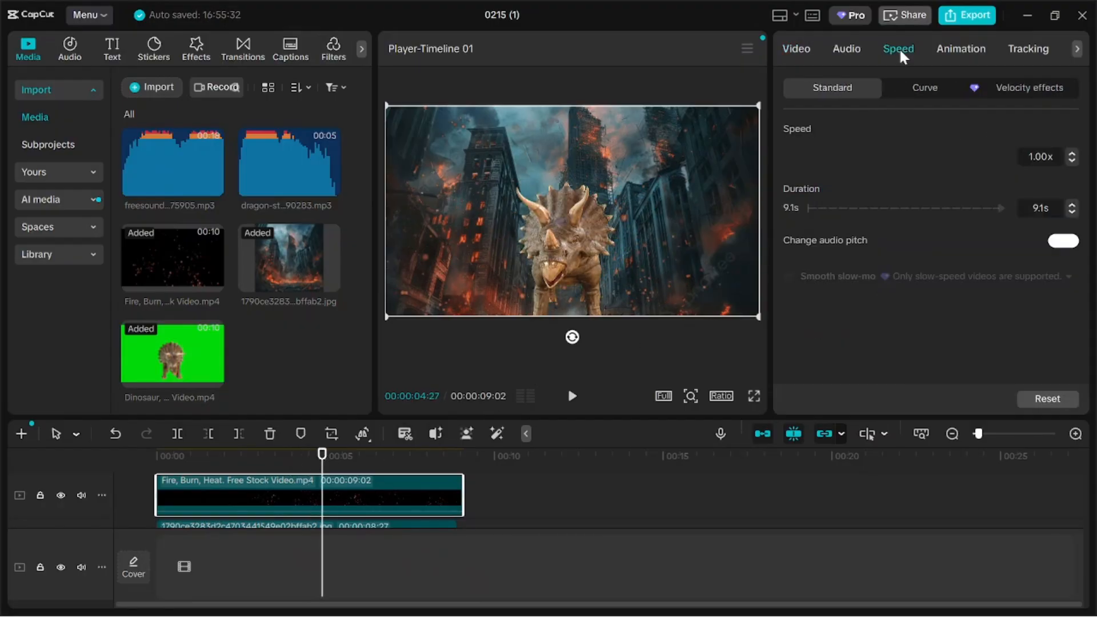
{"action": "left_click_drag", "start_coordinate": [826, 158], "coordinate": [799, 161]}
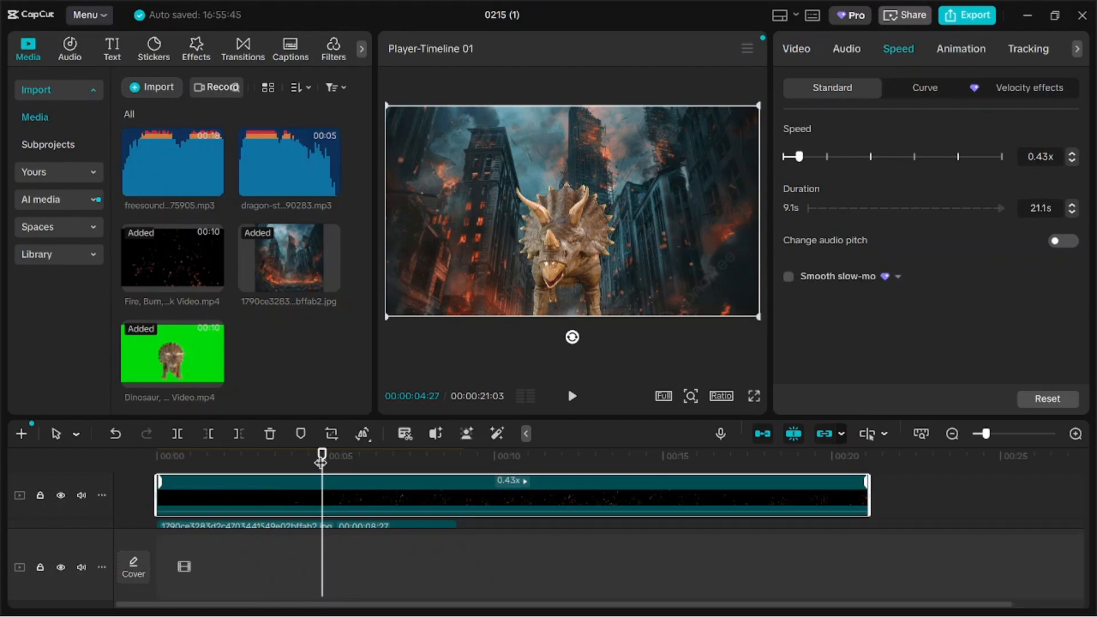
{"action": "left_click_drag", "start_coordinate": [321, 461], "coordinate": [174, 472]}
{"action": "key", "text": "space"}
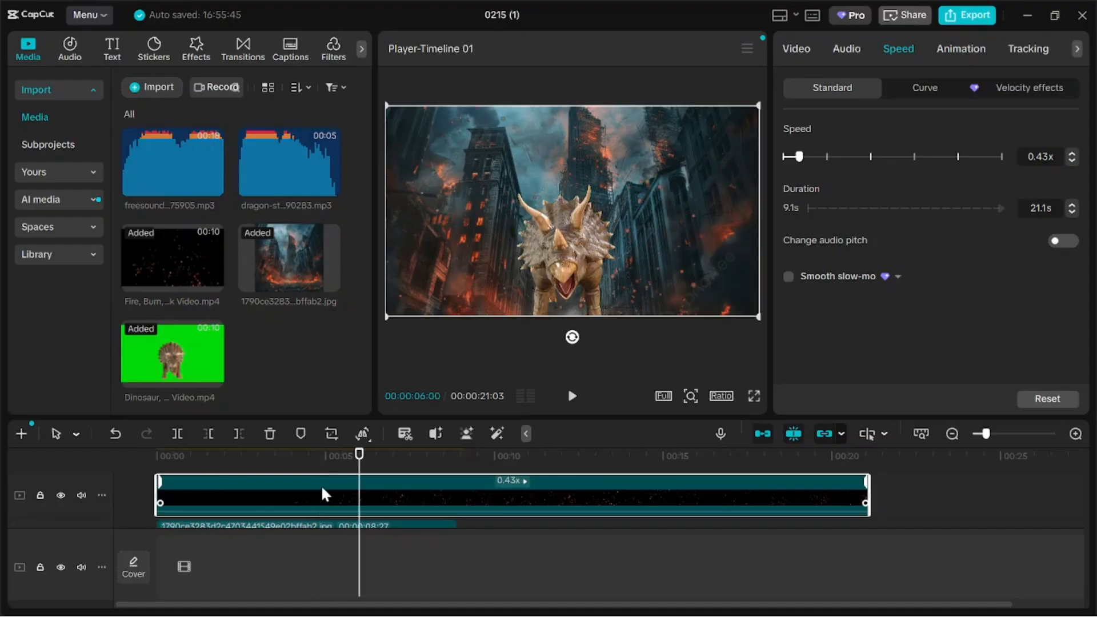
Split the slowed fire clip at 00:00:08:27, where the city image ends, and delete the remainder.
{"action": "left_click_drag", "start_coordinate": [360, 456], "coordinate": [453, 472]}
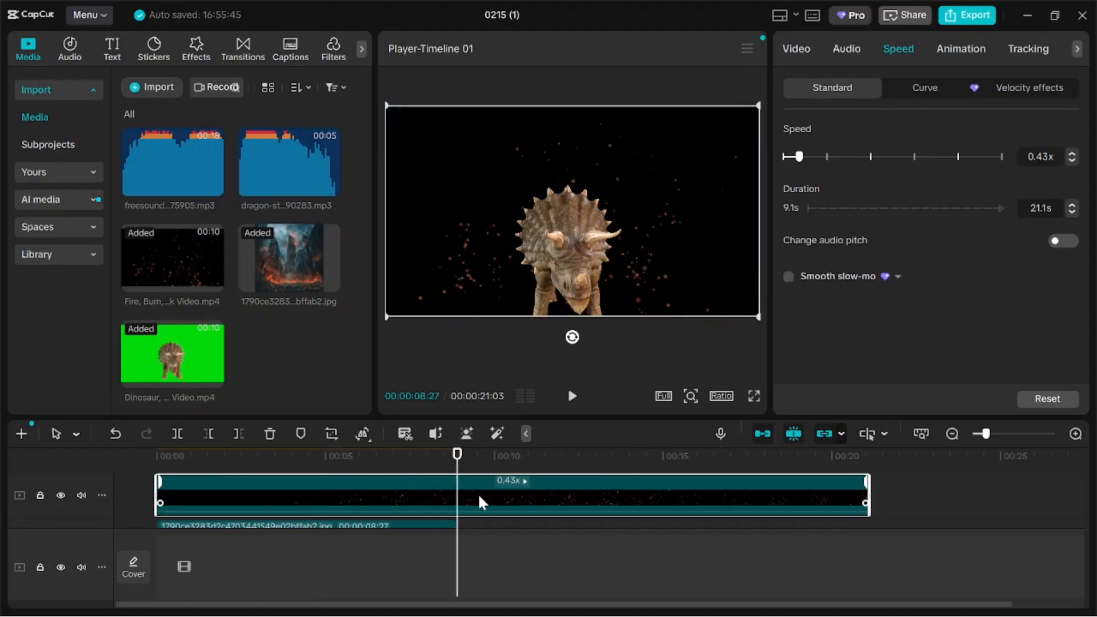
{"action": "key", "text": "ctrl+b"}
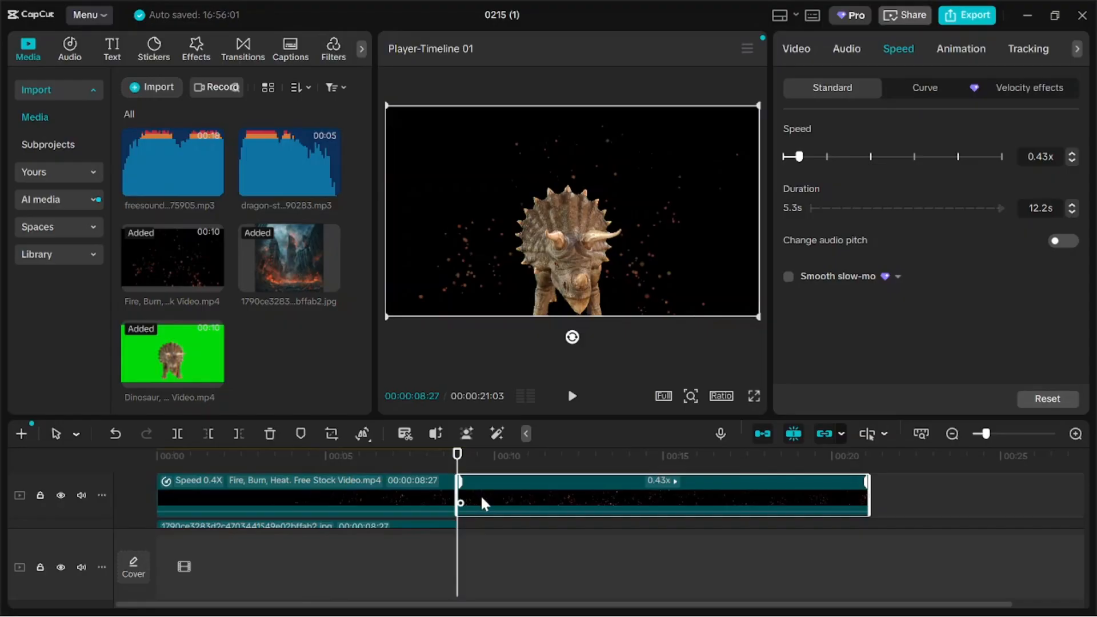
{"action": "key", "text": "Delete"}
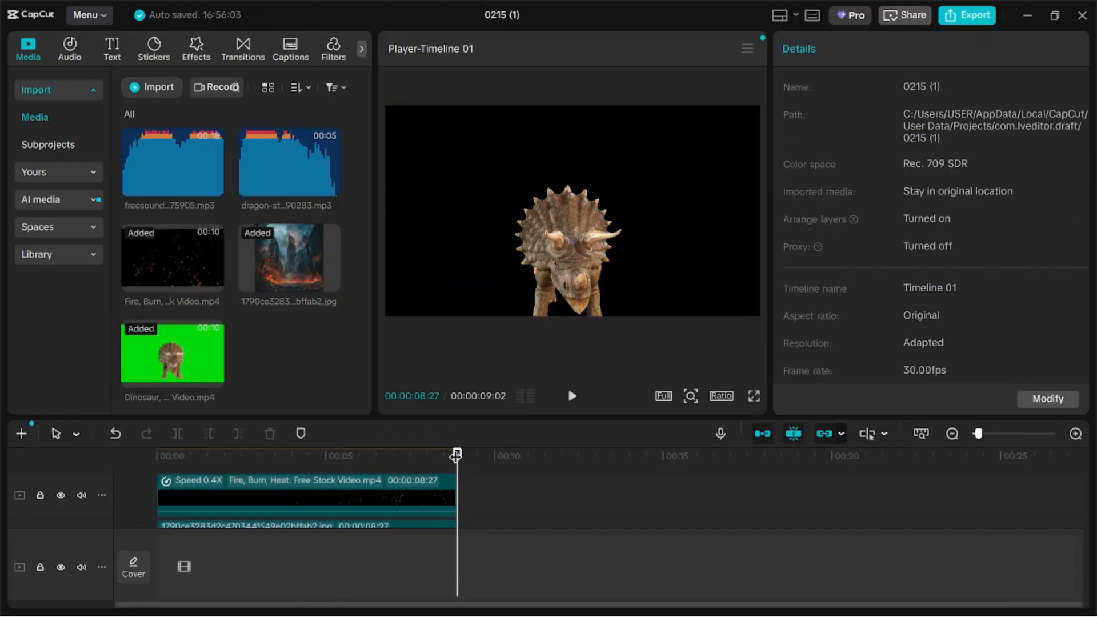
Raise the fire clip's blend opacity to 85% and play the composite from 00:00:04:00.
{"action": "left_click_drag", "start_coordinate": [459, 449], "coordinate": [406, 460]}
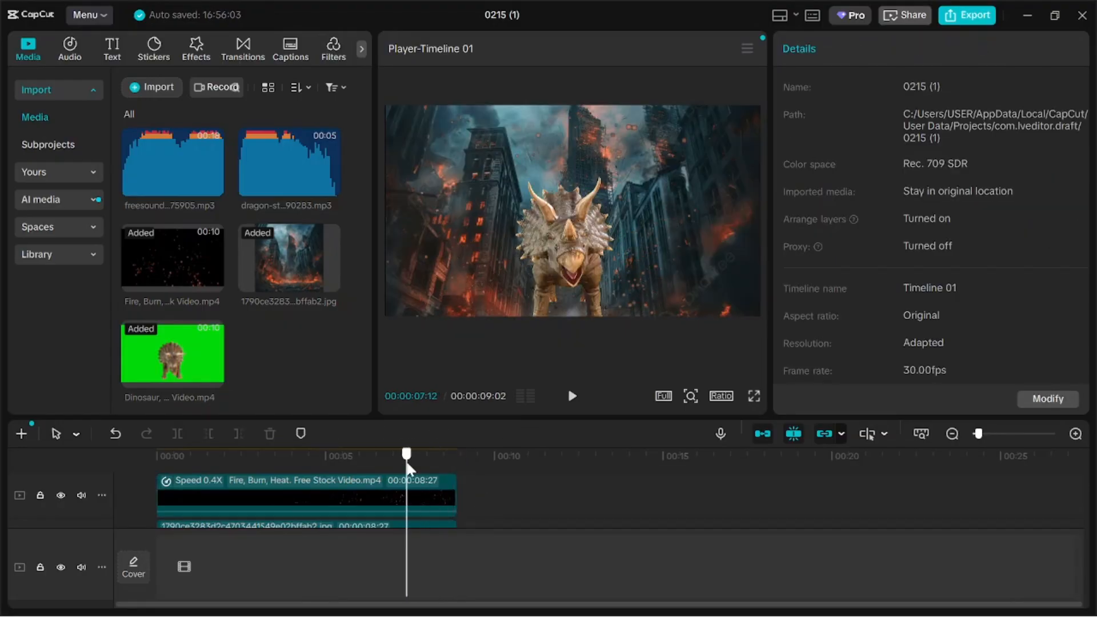
{"action": "left_click", "coordinate": [351, 504]}
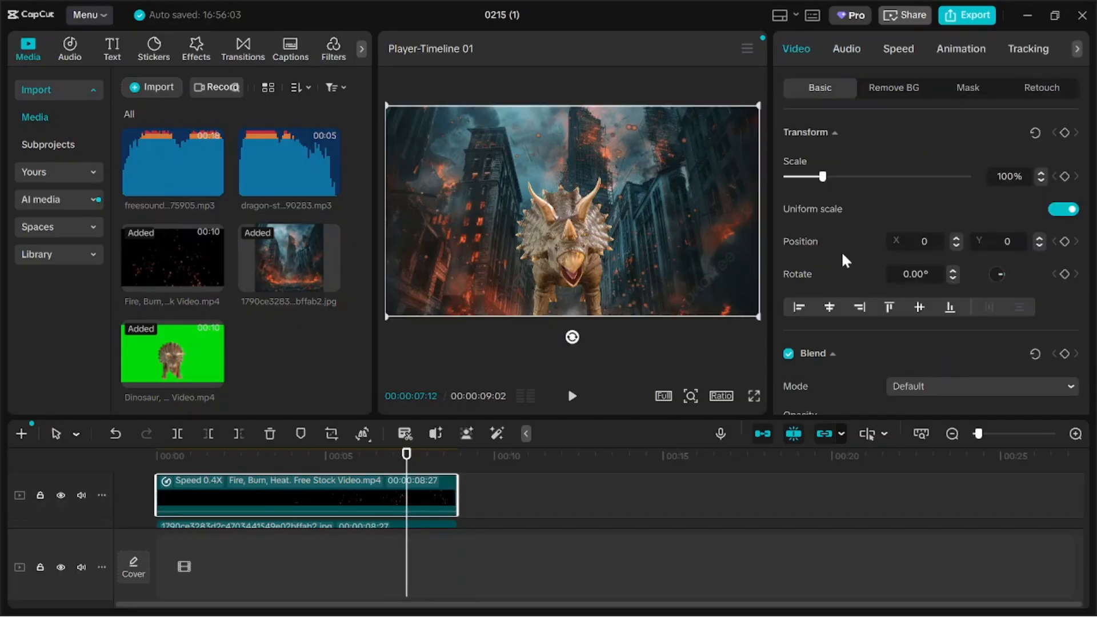
{"action": "scroll", "coordinate": [842, 258], "scroll_direction": "down", "scroll_amount": 1}
{"action": "left_click_drag", "start_coordinate": [813, 390], "coordinate": [942, 394]}
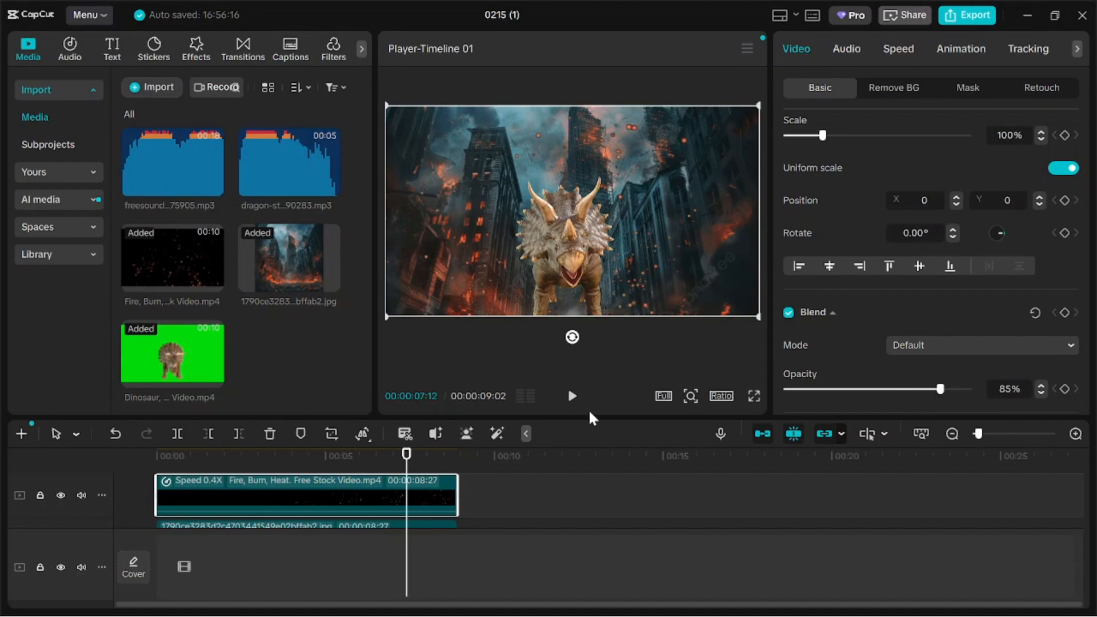
{"action": "left_click_drag", "start_coordinate": [408, 455], "coordinate": [294, 456]}
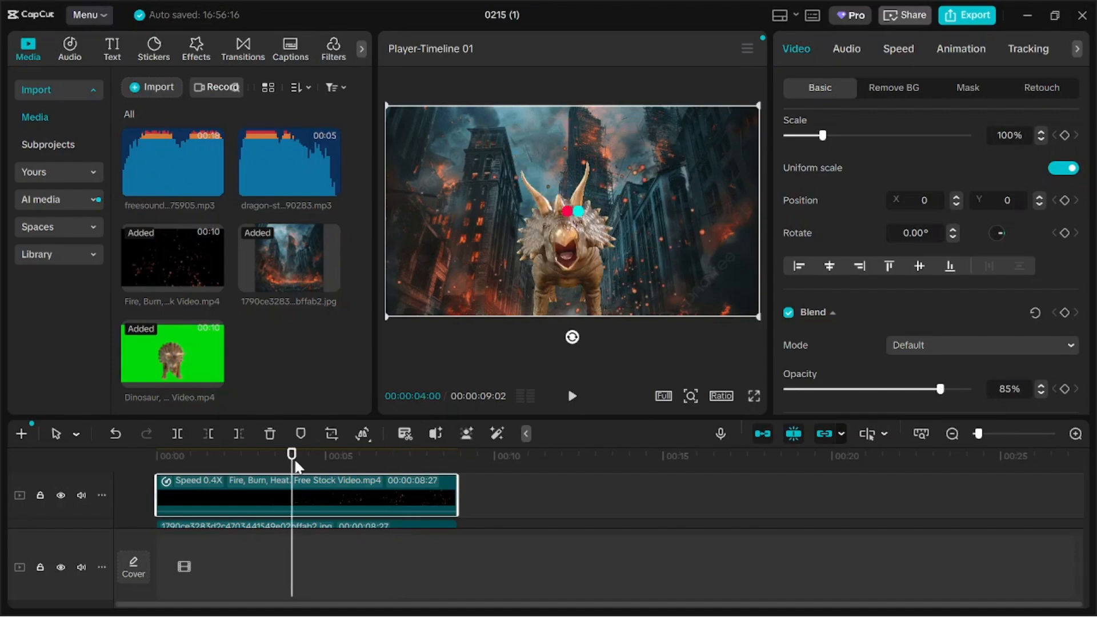
{"action": "key", "text": "space"}
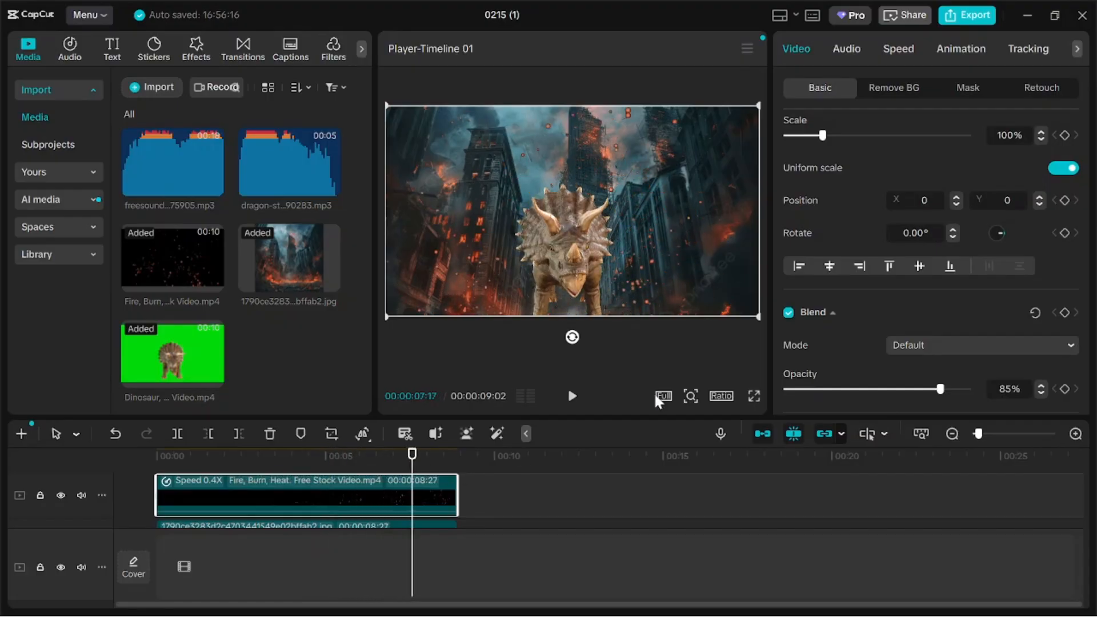
Set the fire clip's Chroma key intensity to 90 and scrub through the timeline to check the embers.
{"action": "left_click", "coordinate": [887, 97]}
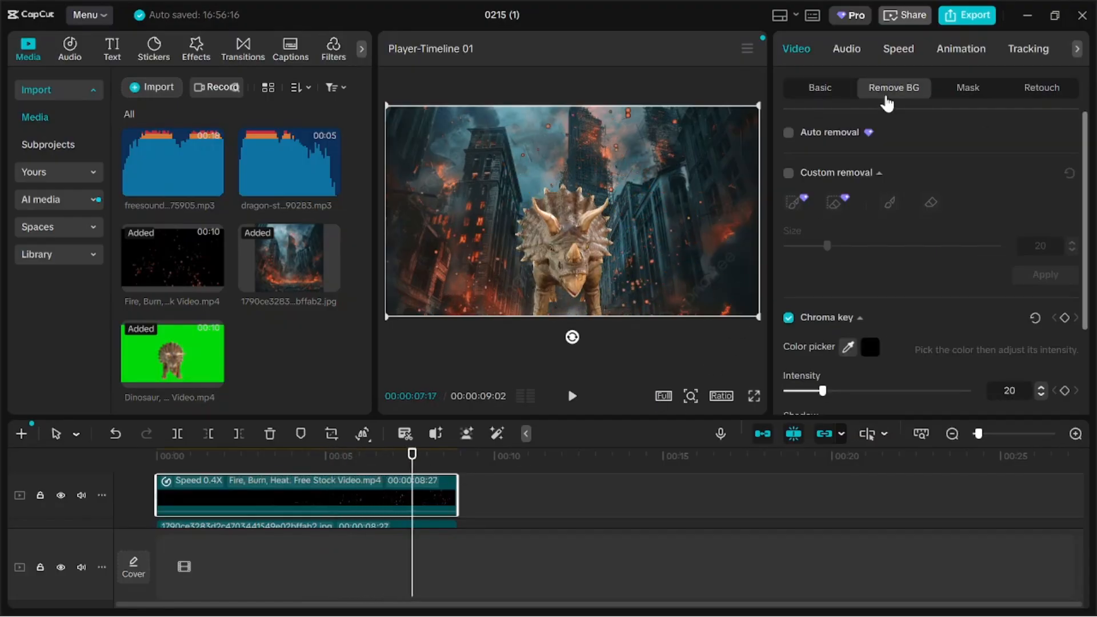
{"action": "scroll", "coordinate": [889, 266], "scroll_direction": "down", "scroll_amount": 3}
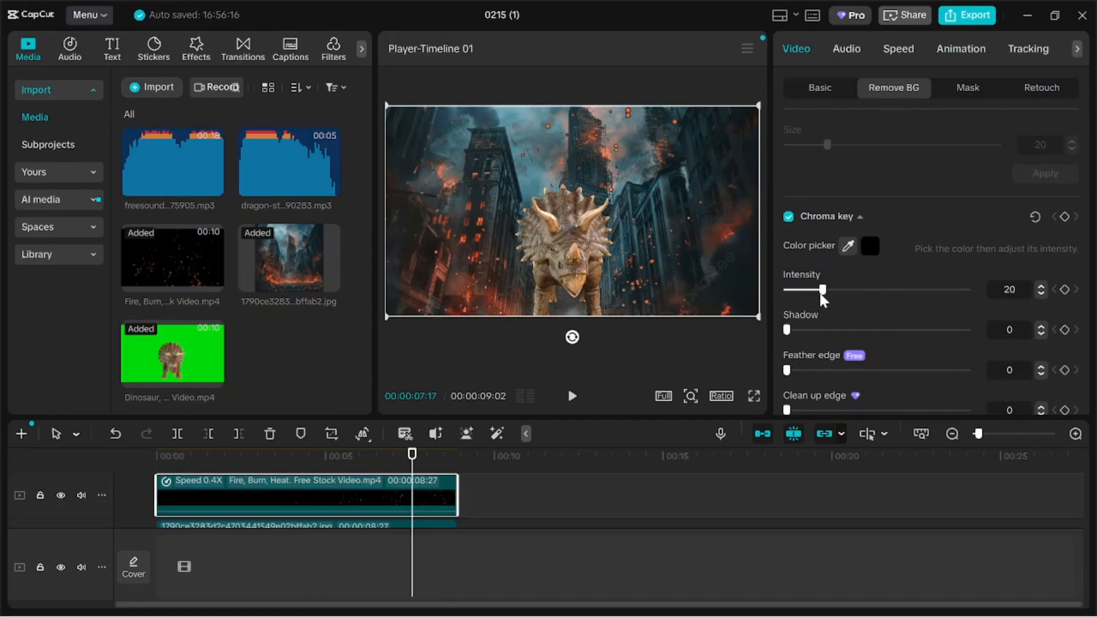
{"action": "left_click_drag", "start_coordinate": [822, 293], "coordinate": [948, 309]}
{"action": "left_click_drag", "start_coordinate": [411, 460], "coordinate": [304, 478]}
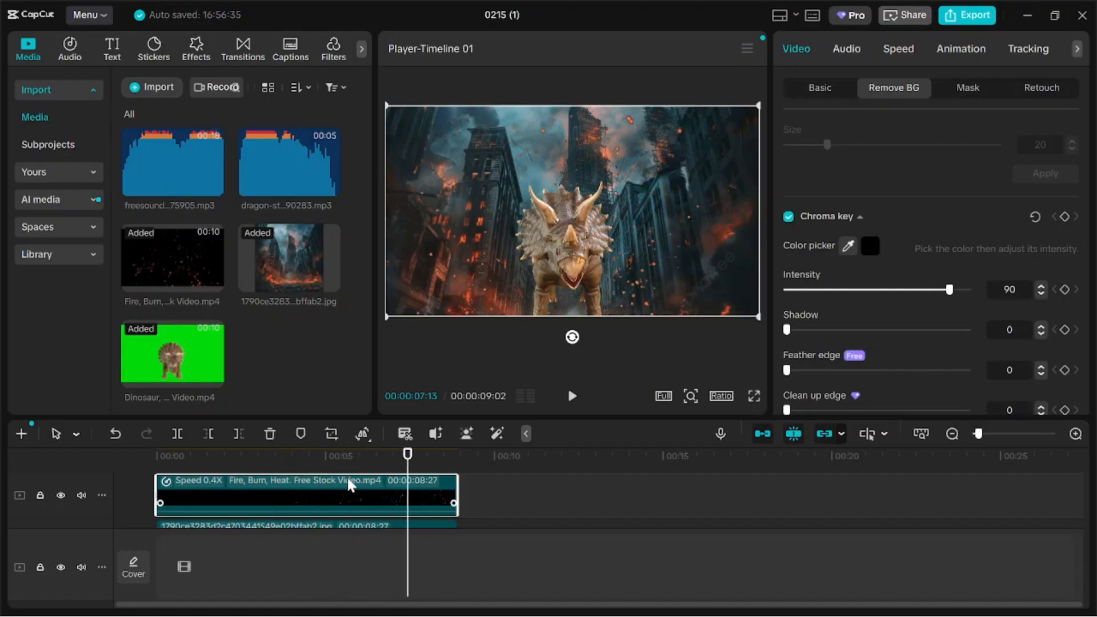
{"action": "scroll", "coordinate": [903, 259], "scroll_direction": "down", "scroll_amount": 1}
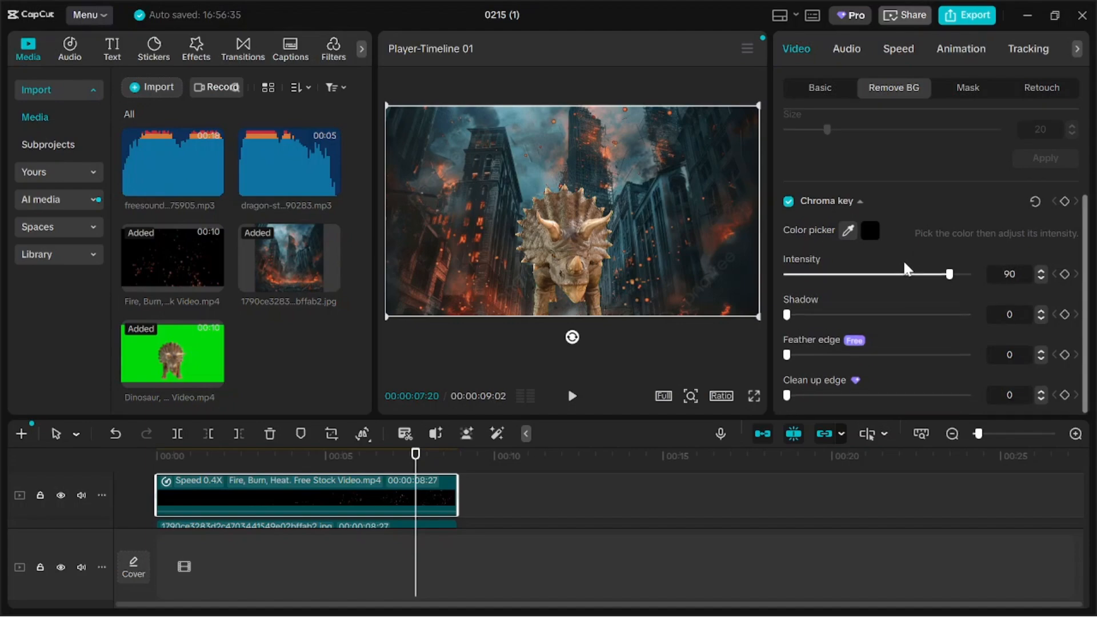
Change the fire clip's blend mode to Brighten.
{"action": "scroll", "coordinate": [891, 200], "scroll_direction": "up", "scroll_amount": 3}
{"action": "left_click", "coordinate": [826, 88]}
{"action": "scroll", "coordinate": [810, 238], "scroll_direction": "down", "scroll_amount": 3}
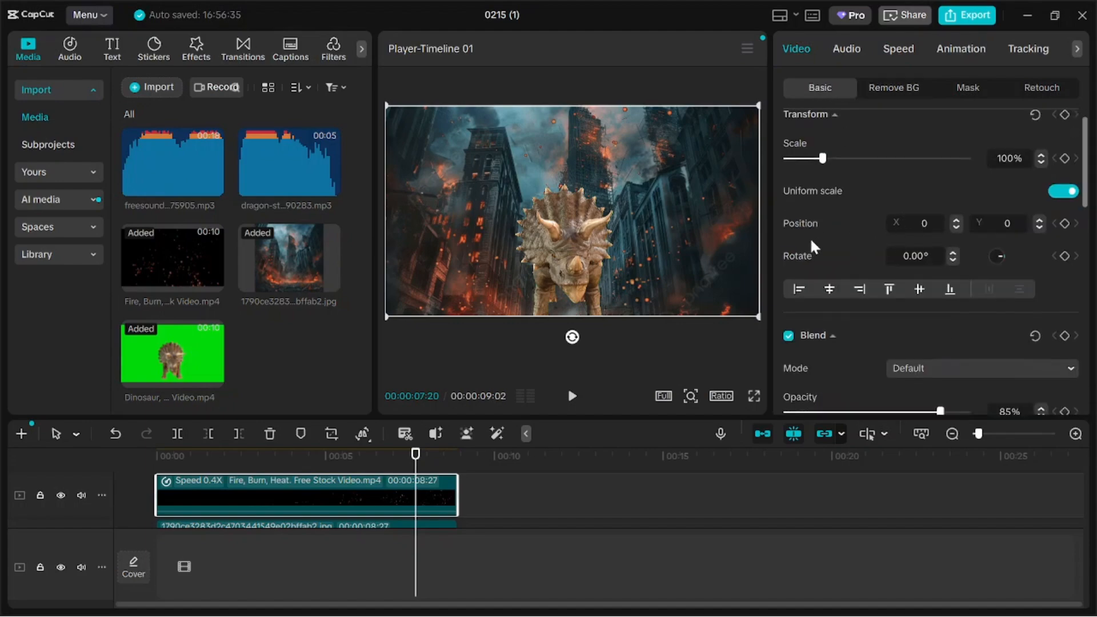
{"action": "left_click", "coordinate": [938, 295]}
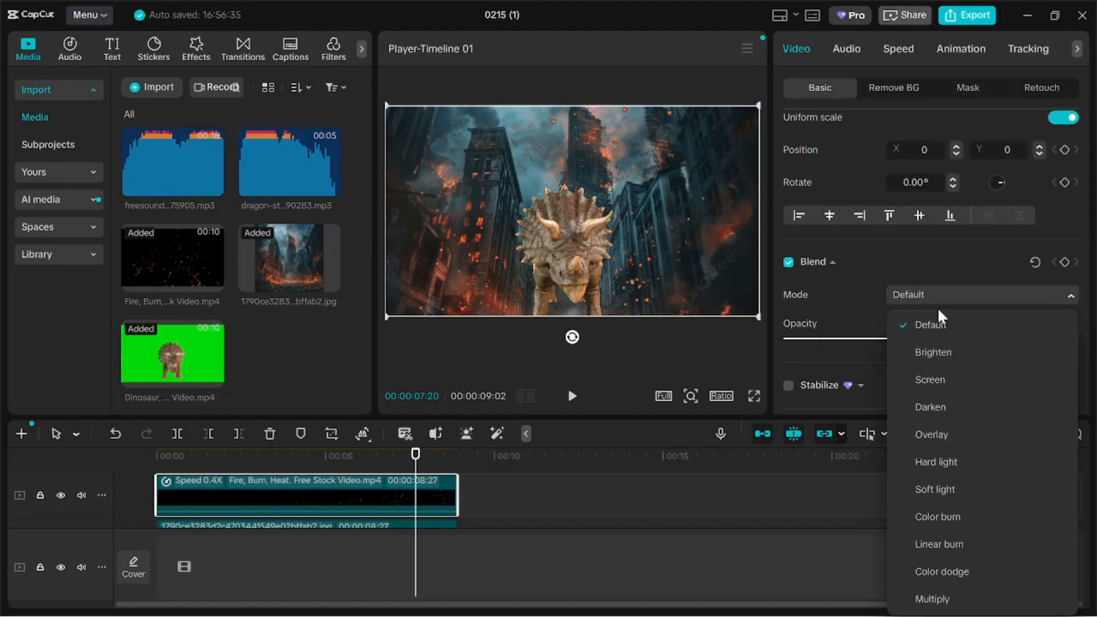
{"action": "left_click", "coordinate": [938, 352]}
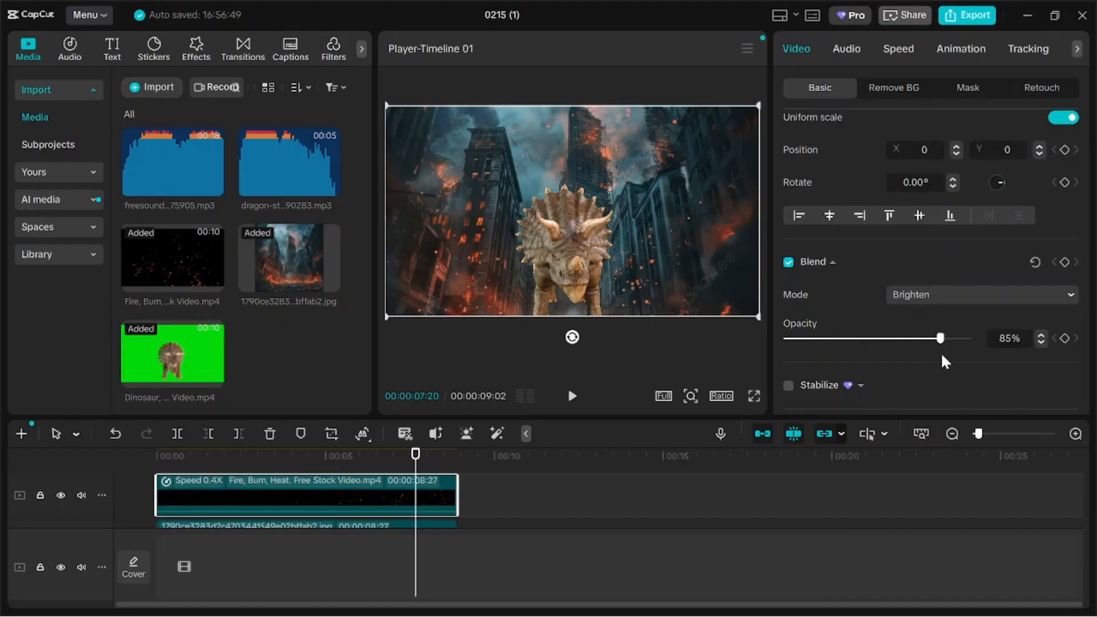
Step through the frames from 00:00:07:20 to 00:00:08:00 to examine how the brightened embers blend with the scene.
{"action": "key", "text": "Right"}
{"action": "key", "text": "Right"}
{"action": "key", "text": "Right"}
{"action": "key", "text": "Right"}
{"action": "key", "text": "Right"}
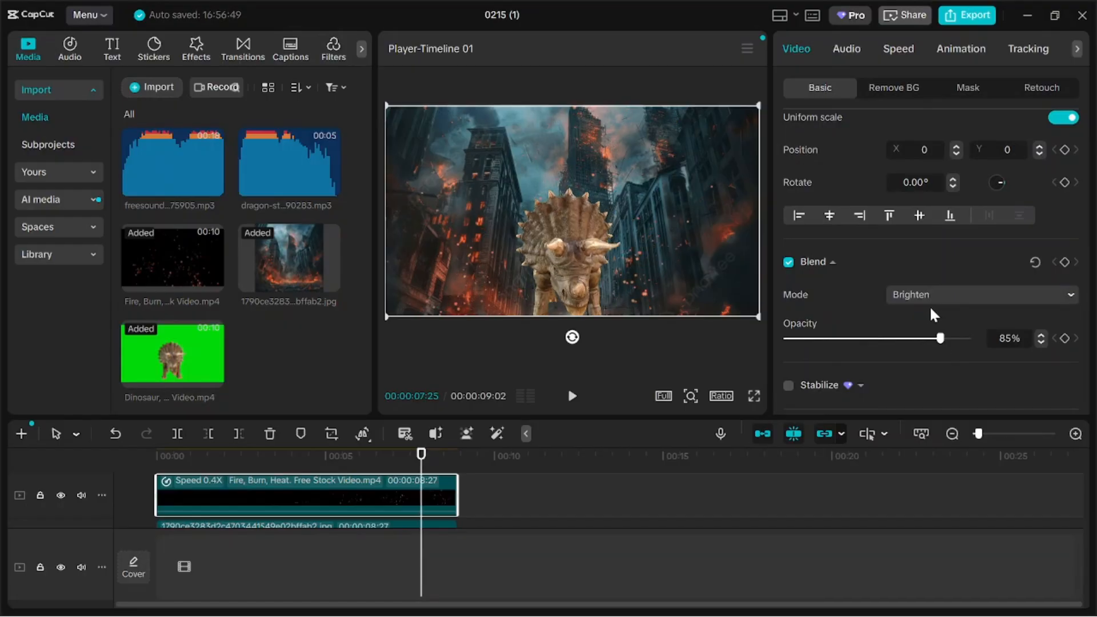
{"action": "key", "text": "Right"}
{"action": "key", "text": "Right"}
{"action": "key", "text": "Right"}
{"action": "key", "text": "Right"}
{"action": "key", "text": "Right"}
{"action": "key", "text": "Right"}
{"action": "key", "text": "Right"}
{"action": "key", "text": "Right"}
{"action": "key", "text": "Right"}
{"action": "key", "text": "Right"}
{"action": "key", "text": "Right"}
{"action": "key", "text": "Right"}
{"action": "key", "text": "Right"}
{"action": "key", "text": "Right"}
{"action": "key", "text": "Right"}
{"action": "key", "text": "Right"}
{"action": "key", "text": "Right"}
{"action": "key", "text": "Right"}
{"action": "key", "text": "Right"}
{"action": "key", "text": "Right"}
{"action": "key", "text": "space"}
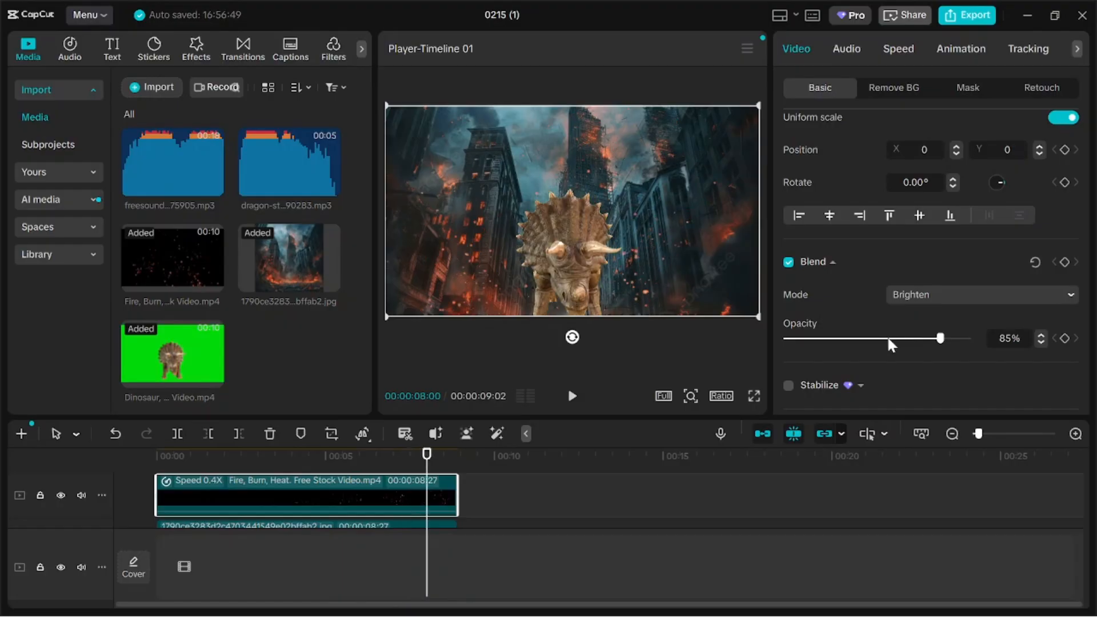
Add the freesound_community-suspense-75905.mp3 audio at the timeline start and play it back to about 00:00:08:01.
{"action": "key", "text": "Delete"}
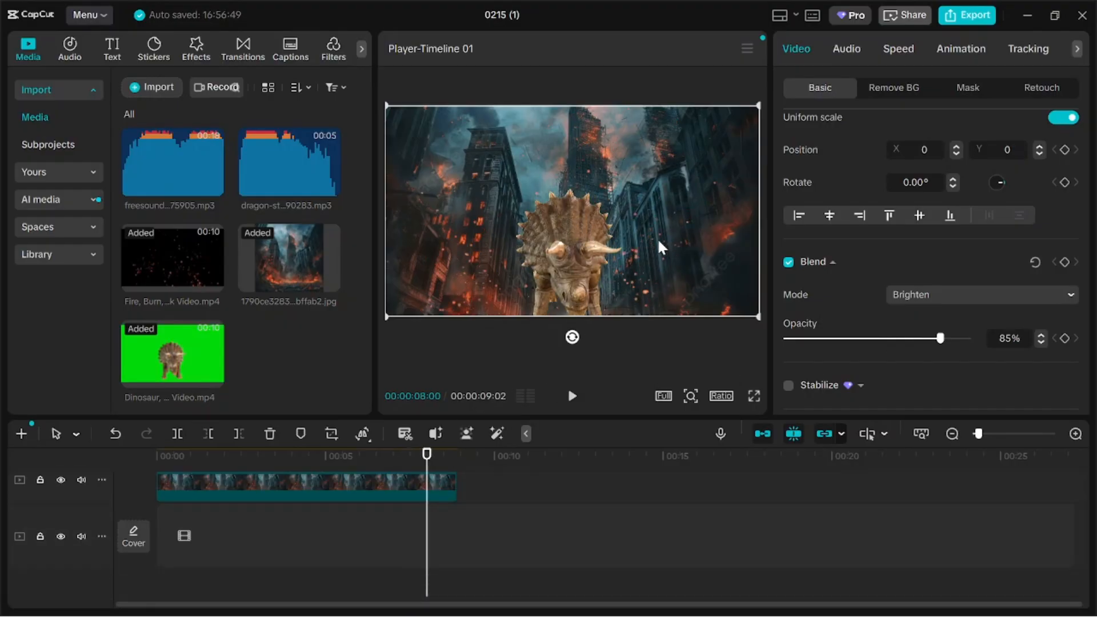
{"action": "key", "text": "ctrl+z"}
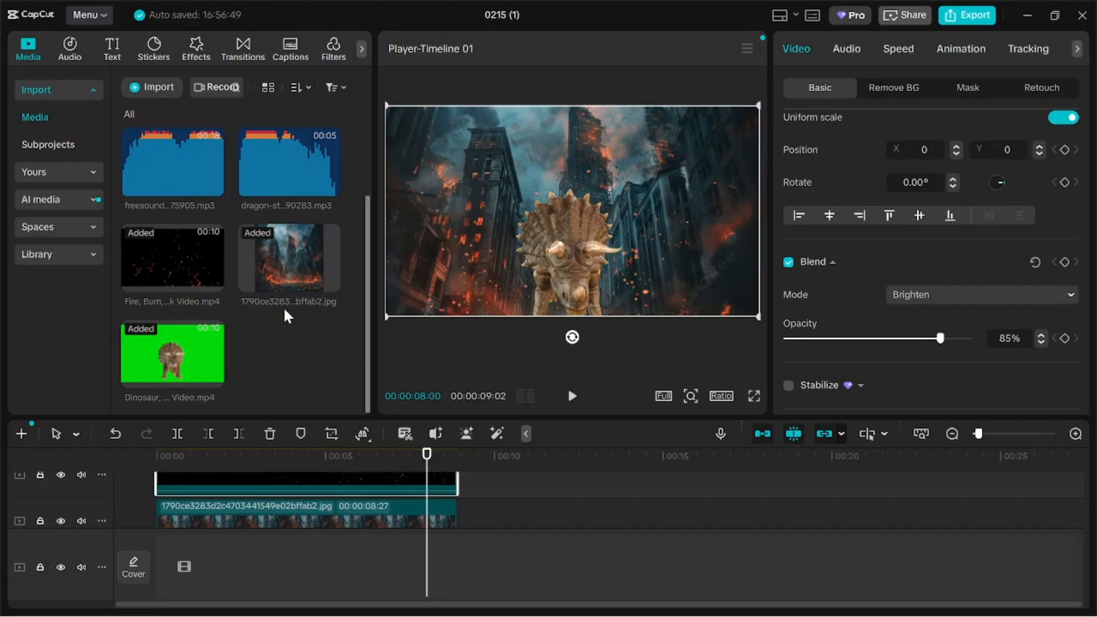
{"action": "scroll", "coordinate": [272, 304], "scroll_direction": "up", "scroll_amount": 2}
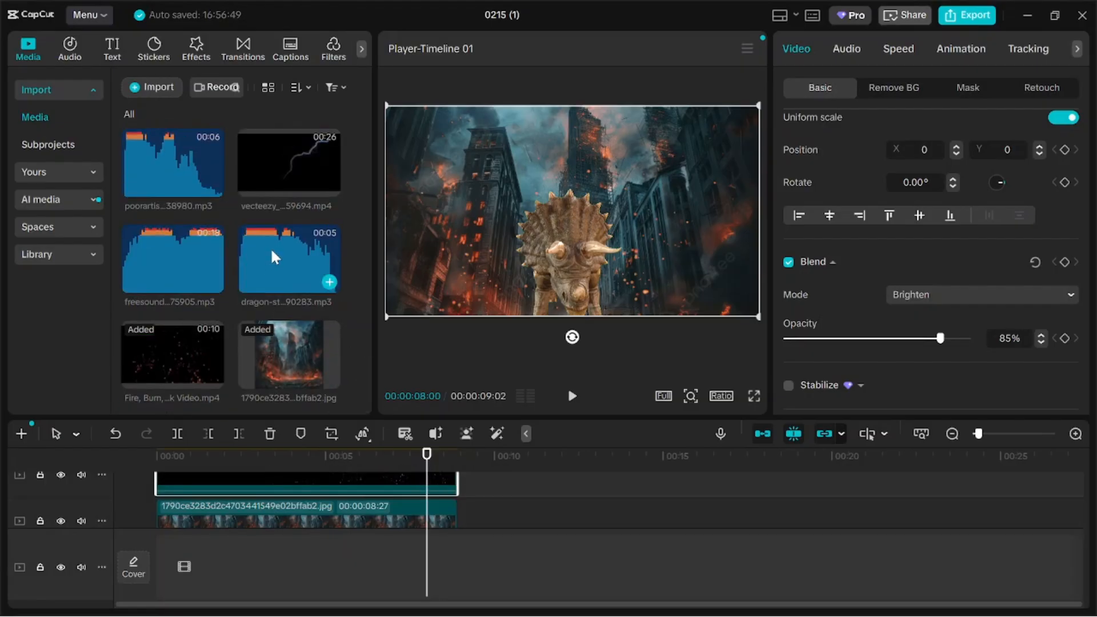
{"action": "scroll", "coordinate": [269, 248], "scroll_direction": "down", "scroll_amount": 2}
{"action": "scroll", "coordinate": [268, 248], "scroll_direction": "up", "scroll_amount": 2}
{"action": "scroll", "coordinate": [173, 245], "scroll_direction": "down", "scroll_amount": 2}
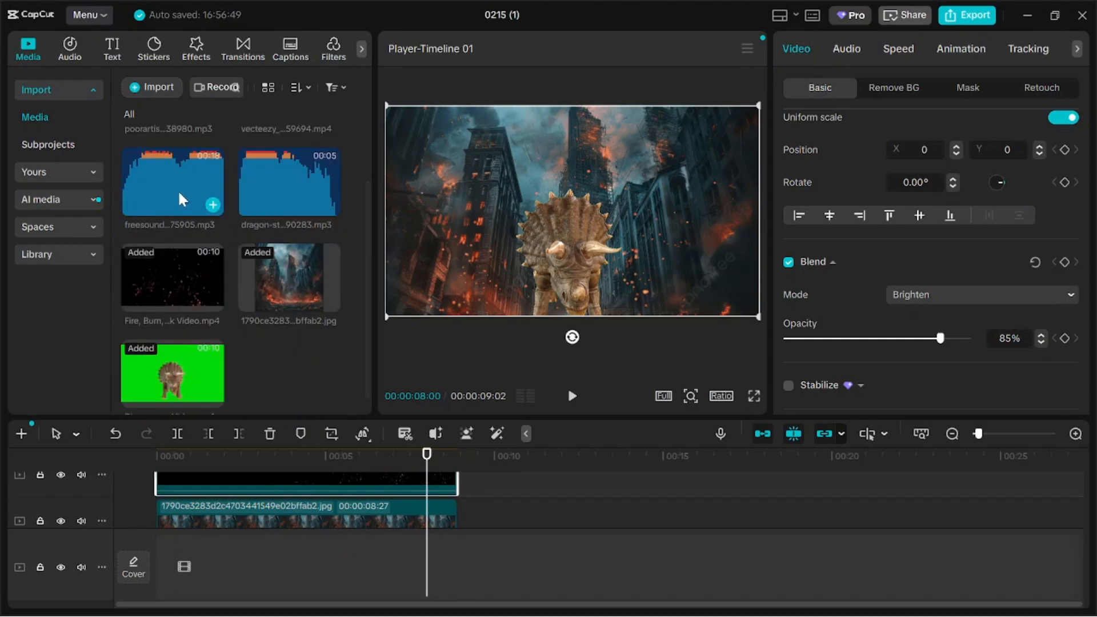
{"action": "left_click_drag", "start_coordinate": [189, 188], "coordinate": [216, 512]}
{"action": "left_click_drag", "start_coordinate": [425, 457], "coordinate": [144, 480]}
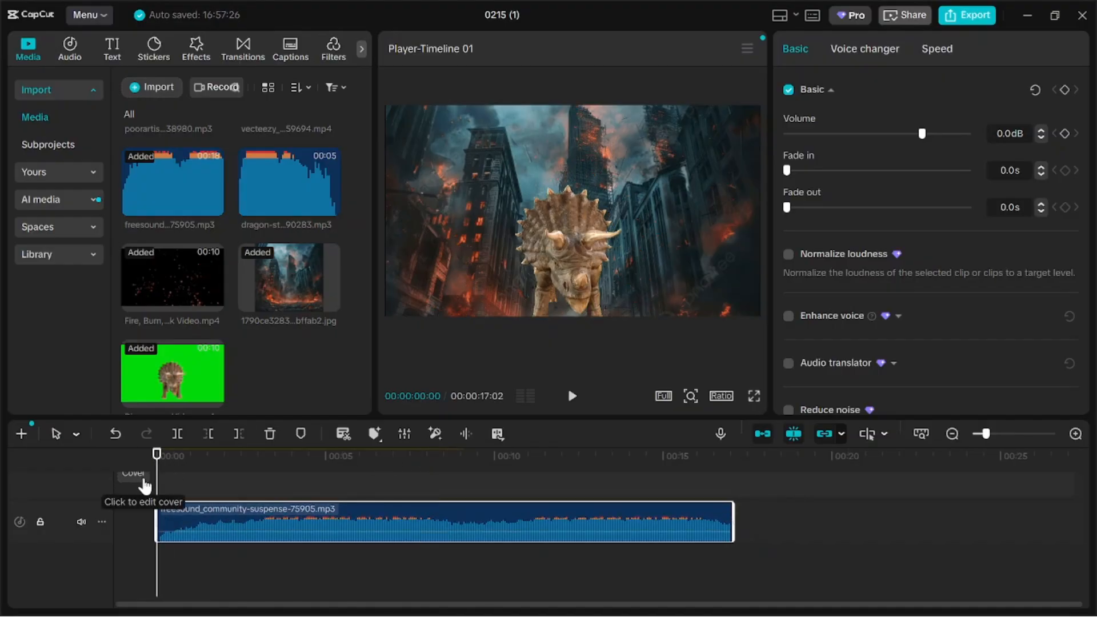
{"action": "key", "text": "space"}
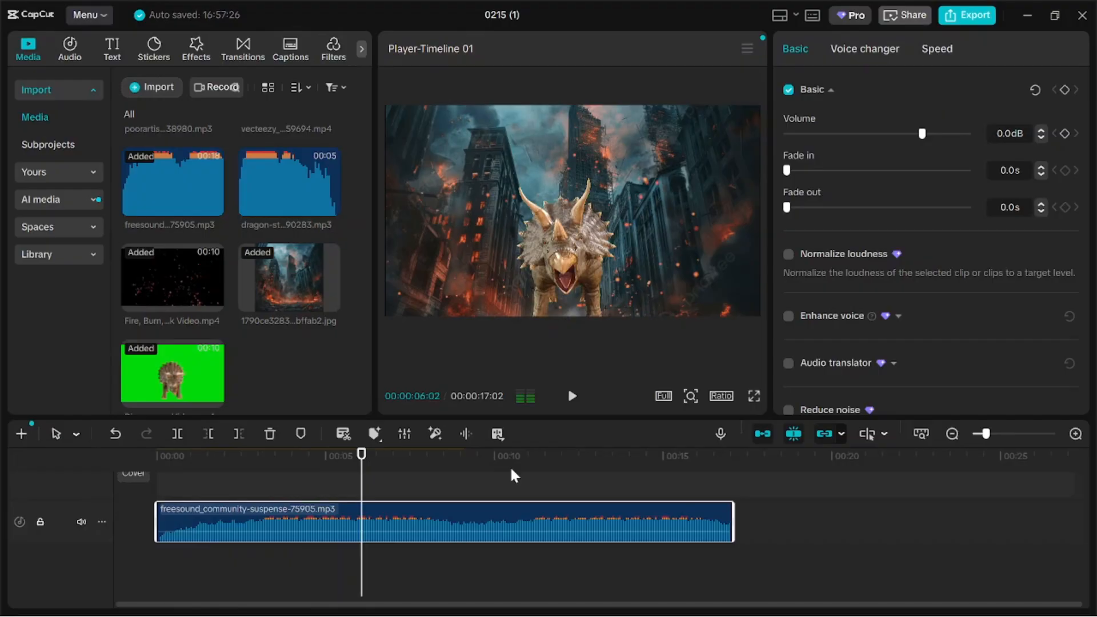
{"action": "key", "text": "space"}
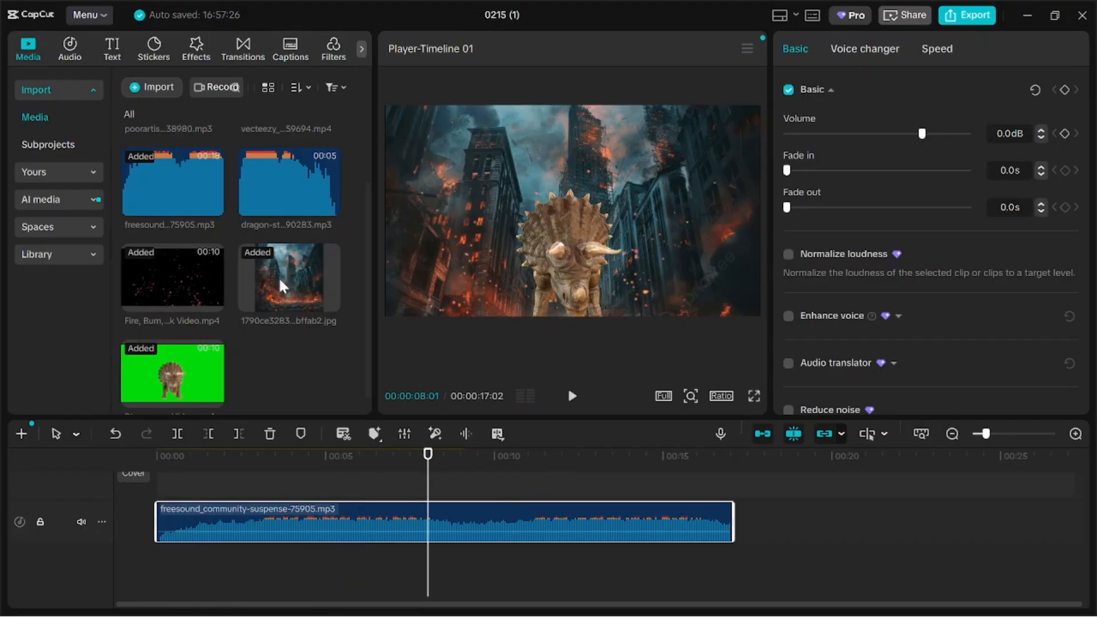
Add the dinosaur roar audio on a track below the suspense audio, align its start to 00:00:03:00 and play it back.
{"action": "left_click_drag", "start_coordinate": [282, 199], "coordinate": [352, 551]}
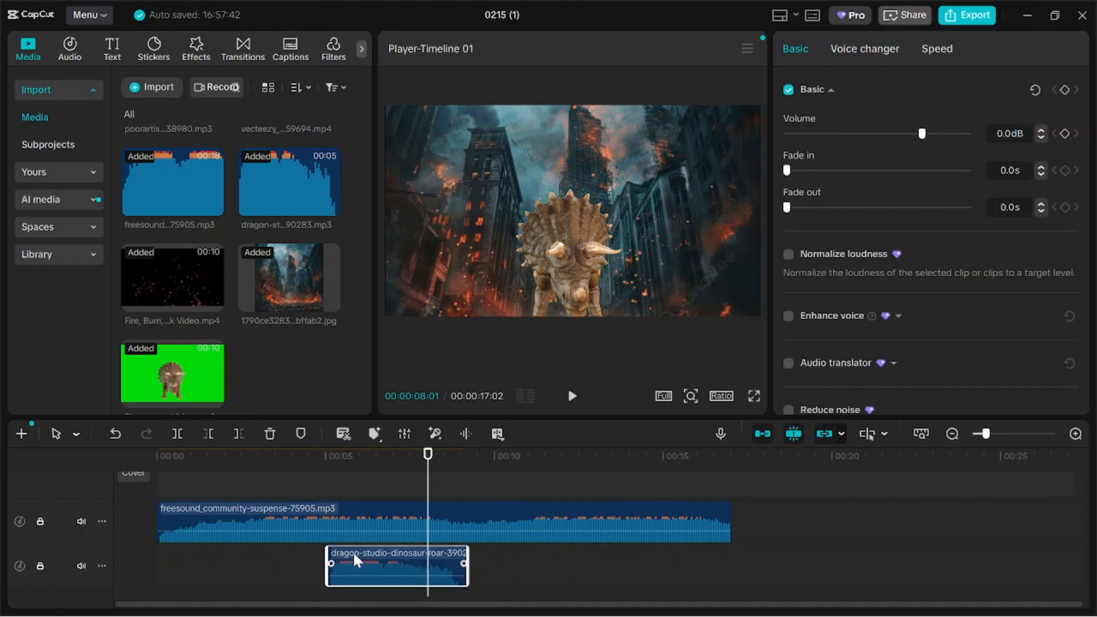
{"action": "left_click_drag", "start_coordinate": [273, 451], "coordinate": [182, 470]}
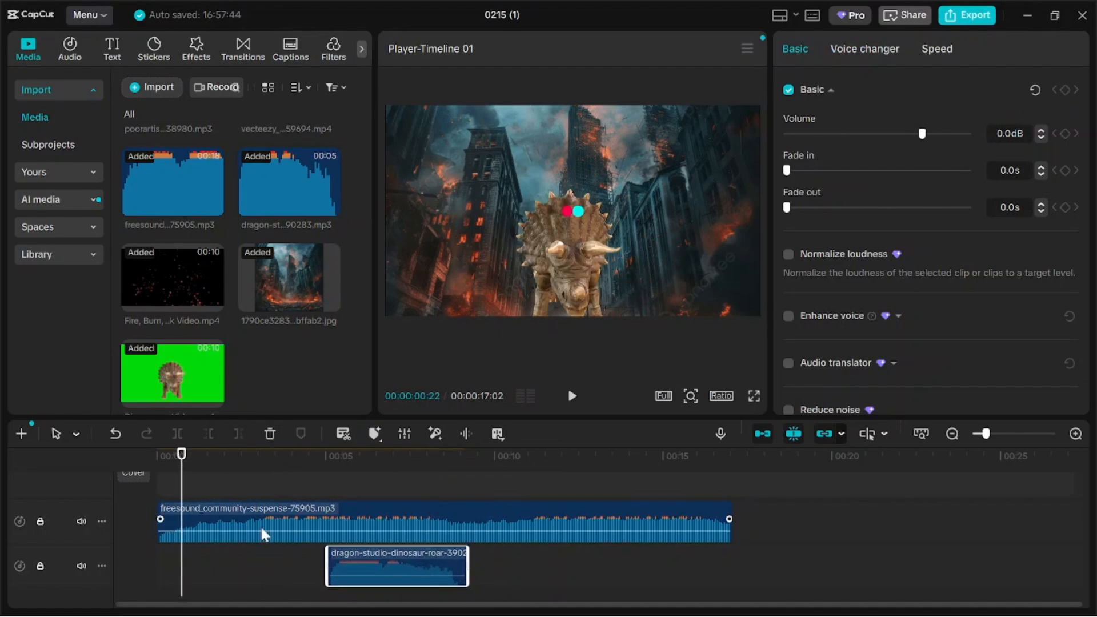
{"action": "key", "text": "space"}
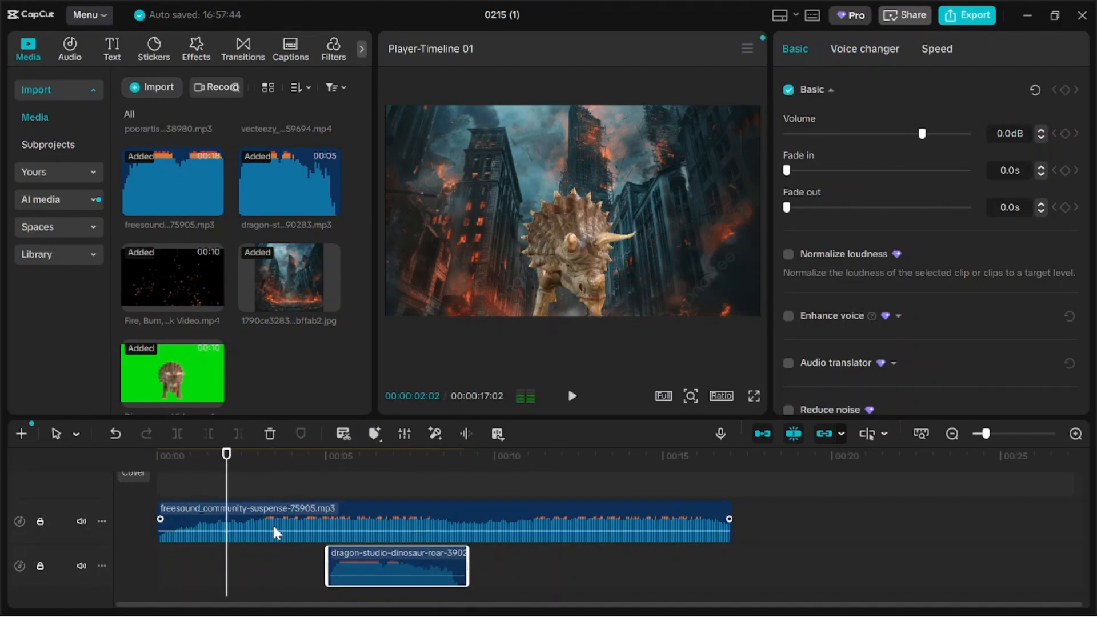
{"action": "key", "text": "space"}
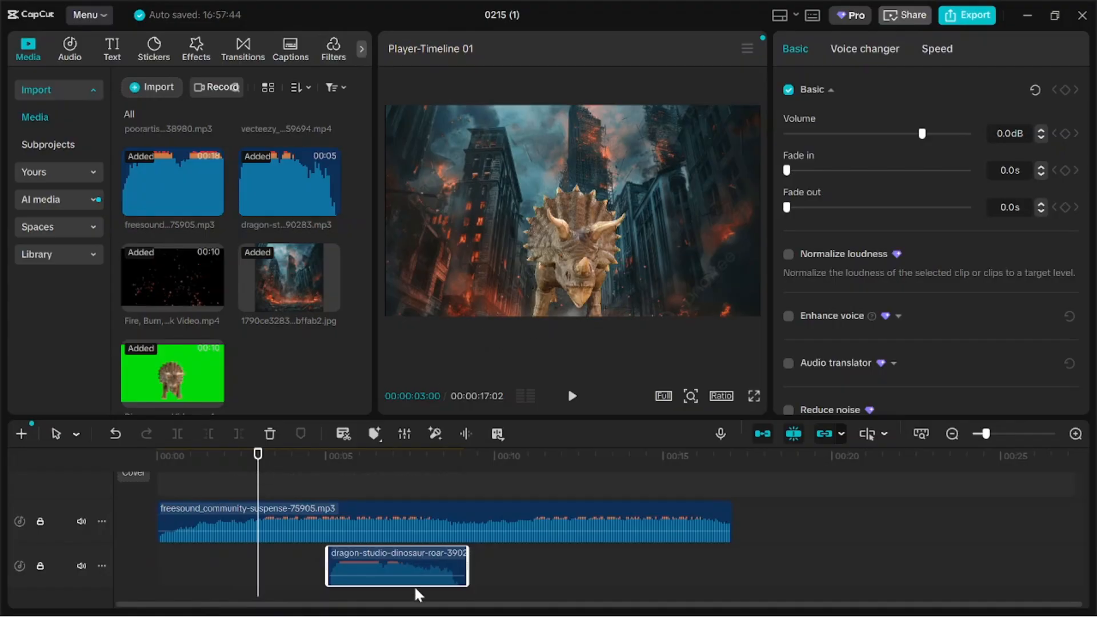
{"action": "left_click_drag", "start_coordinate": [394, 557], "coordinate": [326, 554]}
{"action": "left_click", "coordinate": [218, 457]}
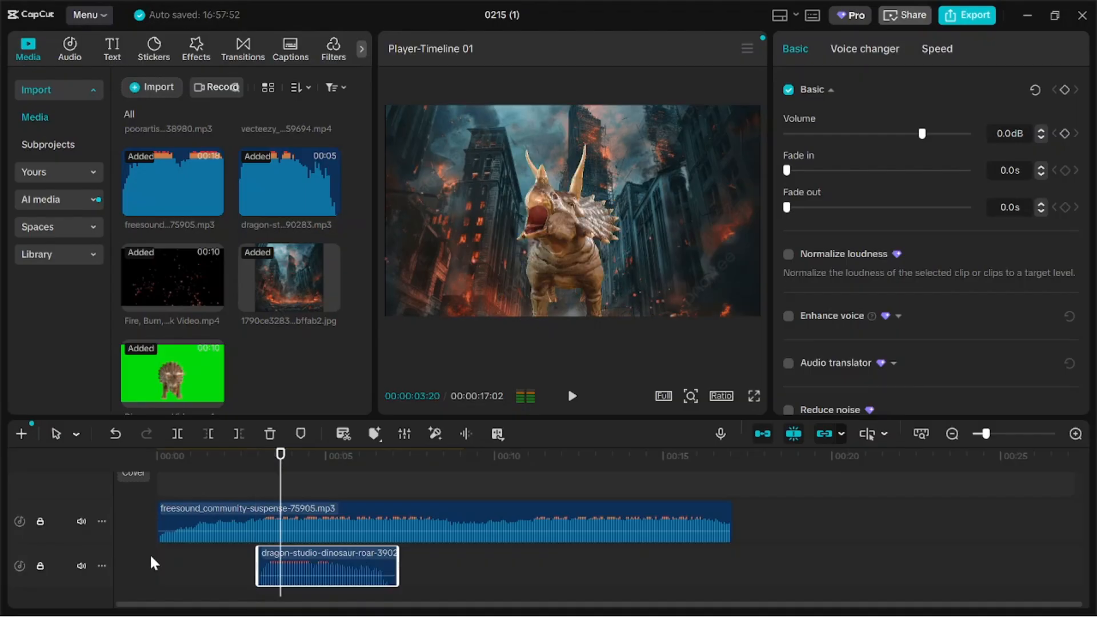
{"action": "key", "text": "space"}
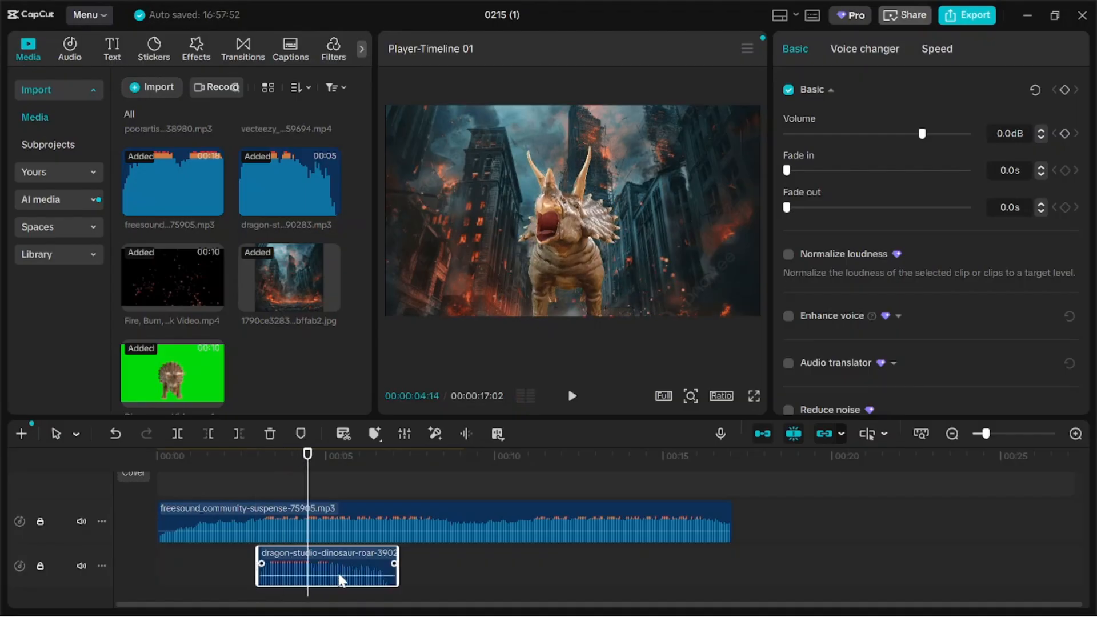
Raise the dinosaur roar audio's volume to 10.2 dB and play the mix back to about 00:00:07:22.
{"action": "left_click_drag", "start_coordinate": [338, 575], "coordinate": [339, 570]}
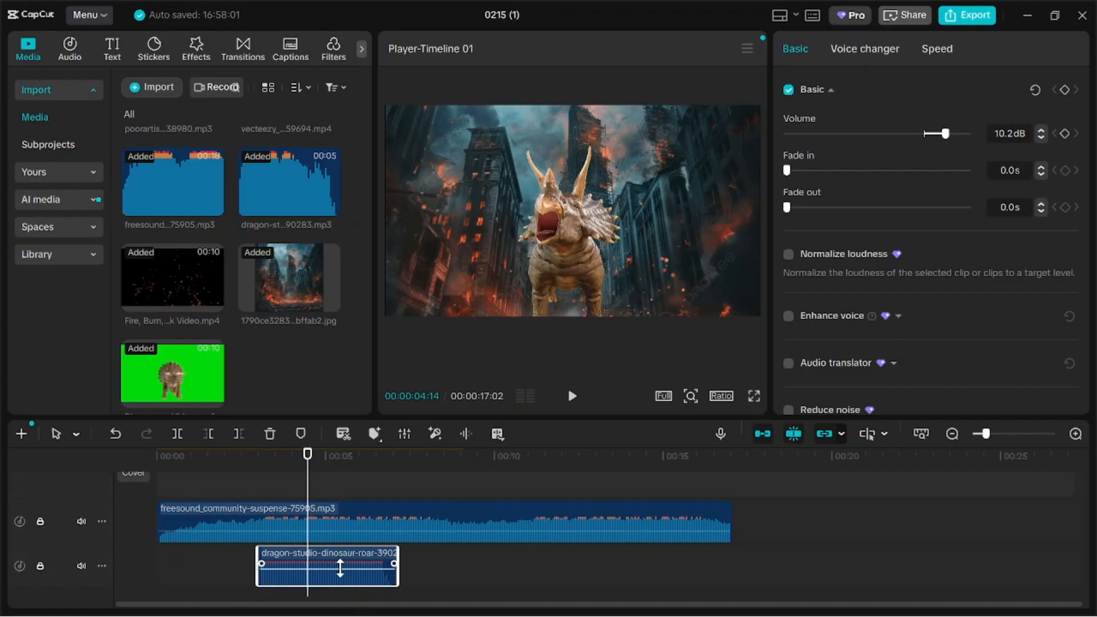
{"action": "left_click", "coordinate": [298, 456]}
{"action": "left_click_drag", "start_coordinate": [285, 462], "coordinate": [248, 468]}
{"action": "key", "text": "space"}
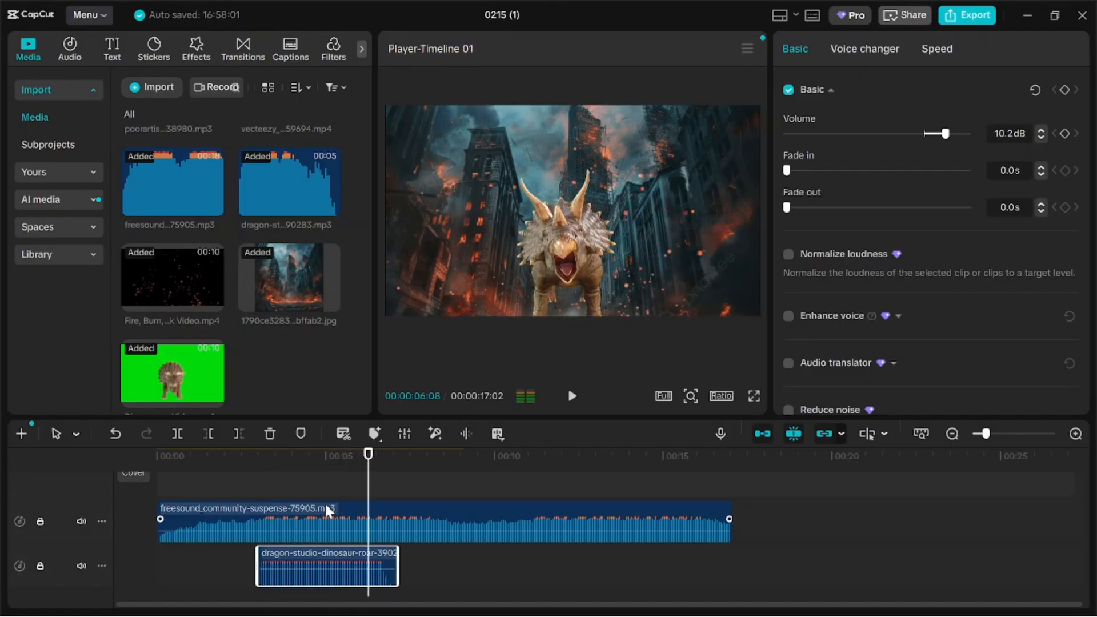
{"action": "left_click", "coordinate": [344, 548]}
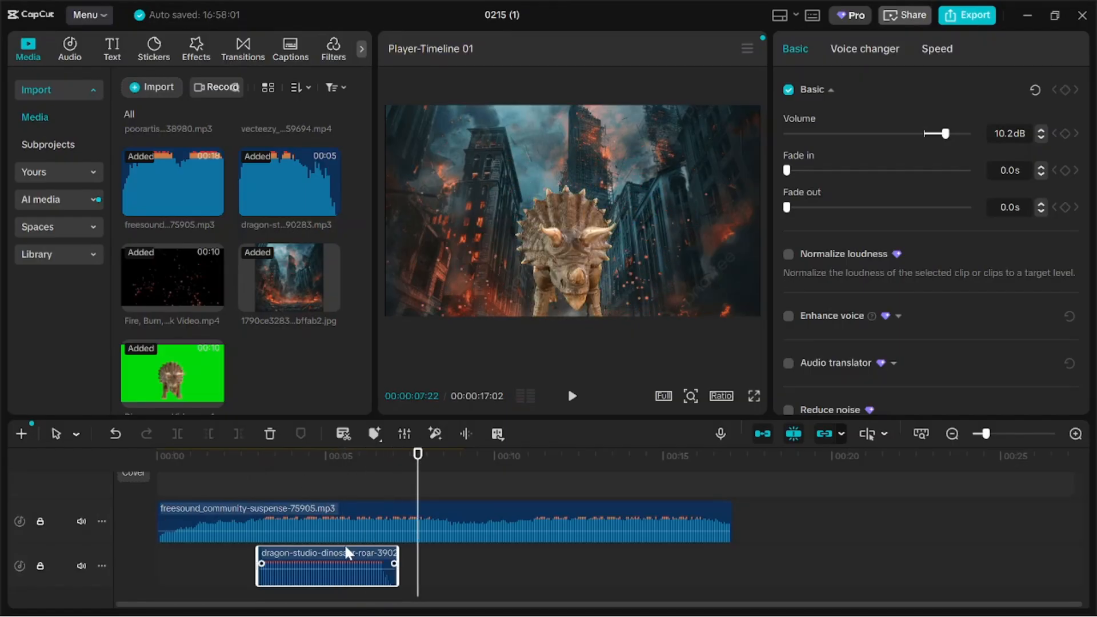
Add the vecteezy electric-blue lightning clip at the timeline start and remove everything after 00:00:08:27.
{"action": "scroll", "coordinate": [363, 554], "scroll_direction": "up", "scroll_amount": 3}
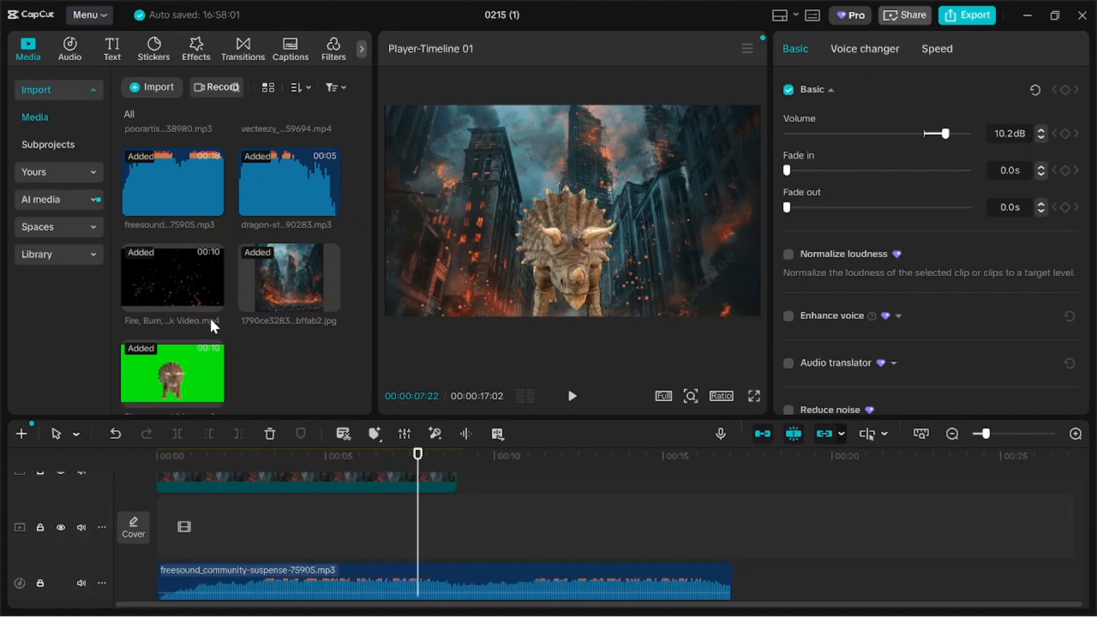
{"action": "scroll", "coordinate": [236, 342], "scroll_direction": "up", "scroll_amount": 2}
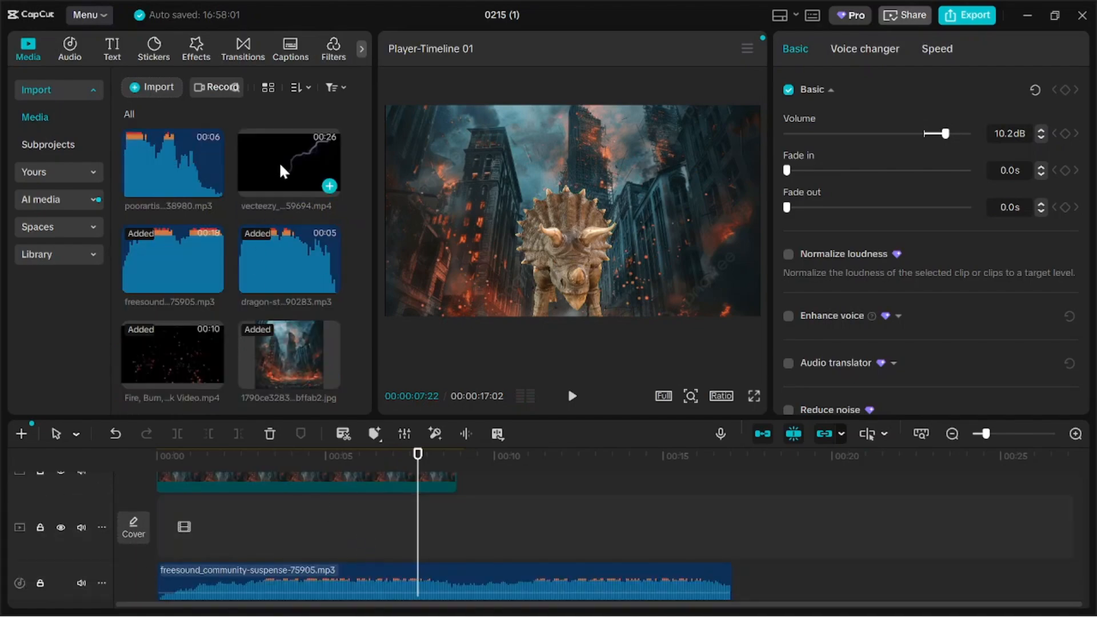
{"action": "left_click_drag", "start_coordinate": [280, 180], "coordinate": [309, 508]}
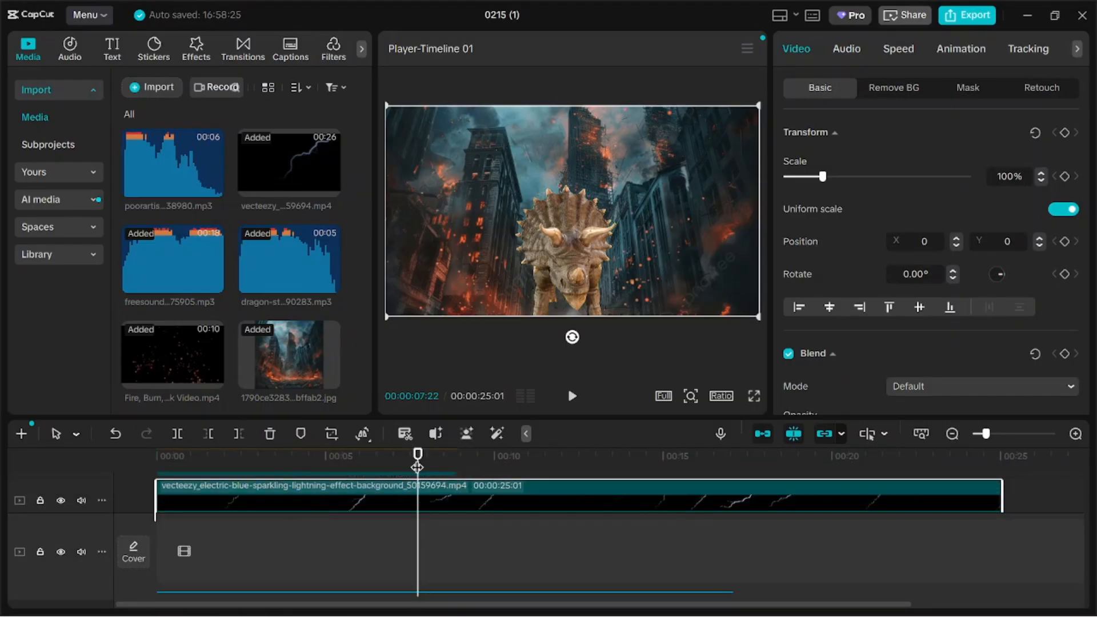
{"action": "left_click", "coordinate": [456, 462]}
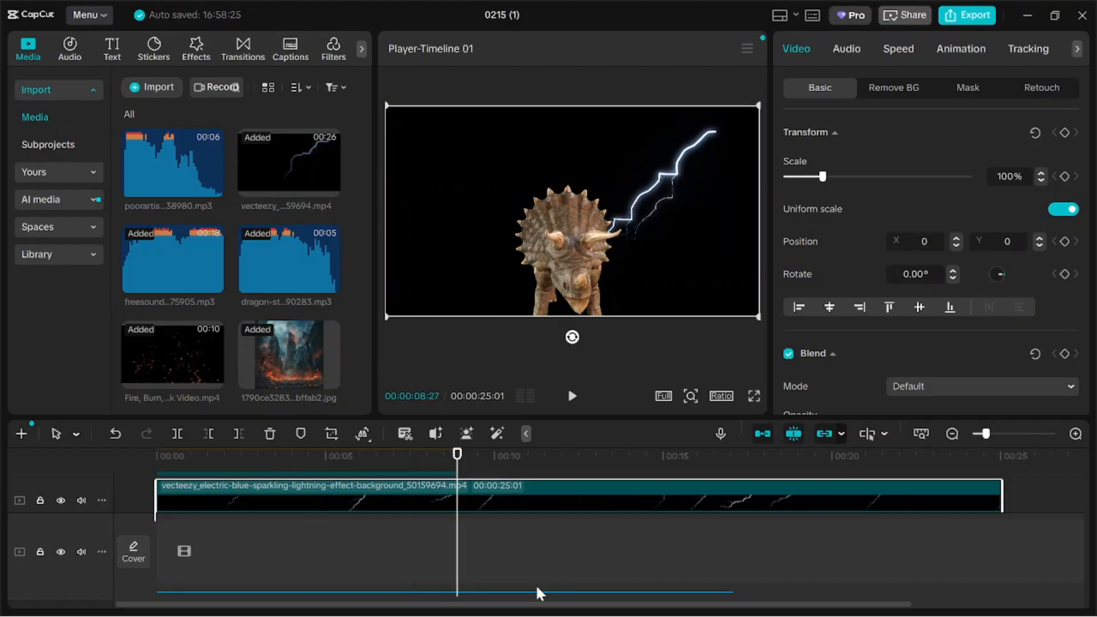
{"action": "scroll", "coordinate": [547, 549], "scroll_direction": "down", "scroll_amount": 1}
{"action": "key", "text": "ctrl+b"}
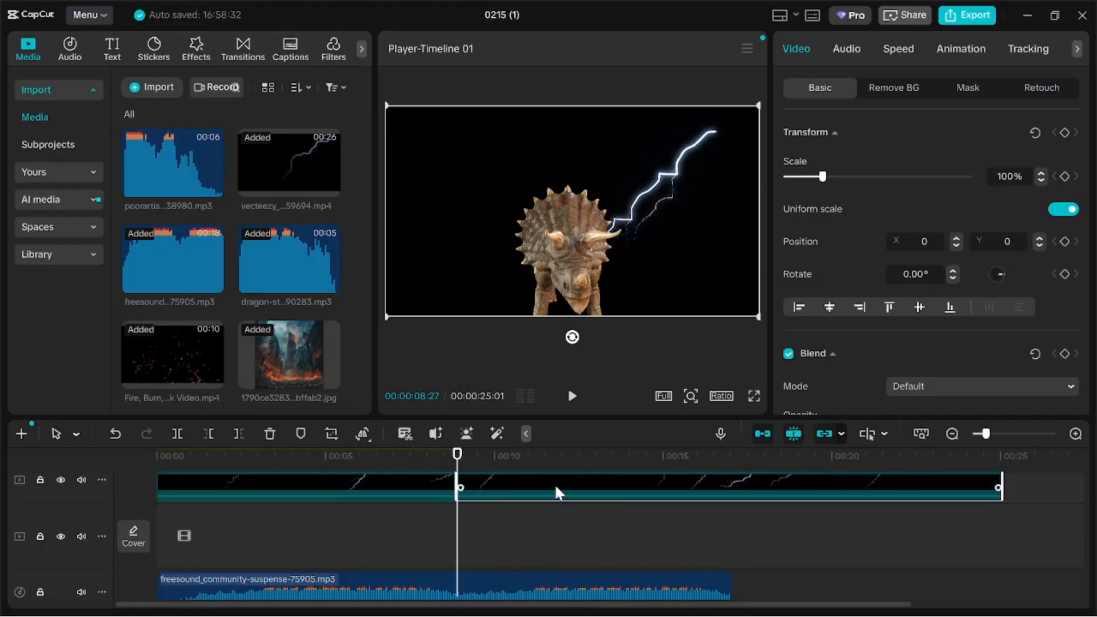
{"action": "key", "text": "Delete"}
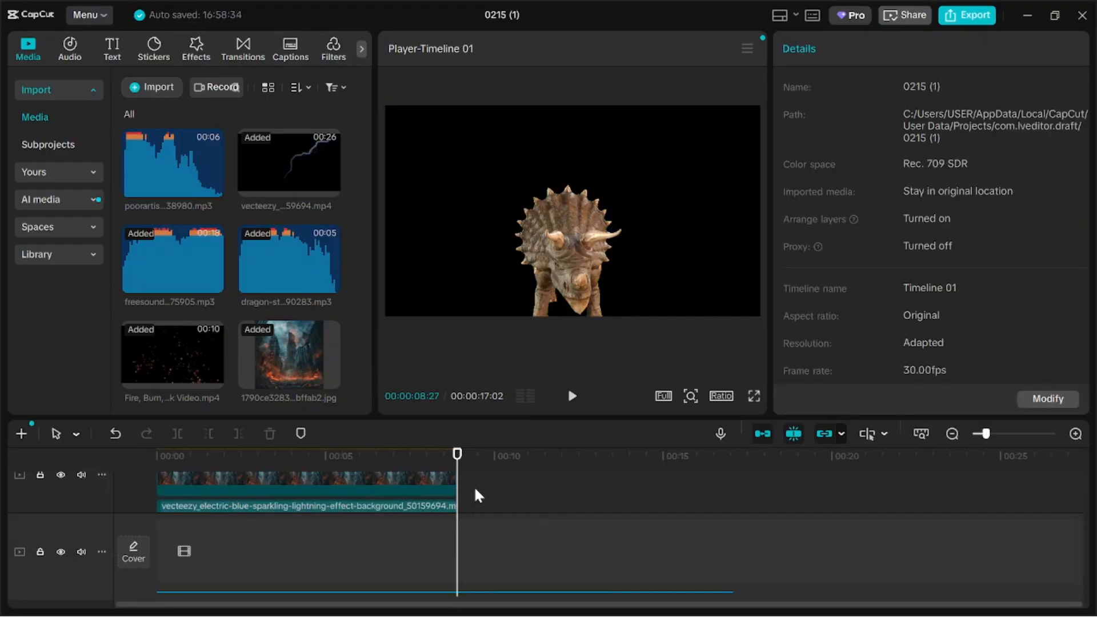
Move the trimmed lightning clip to the track directly above the fire clip, aligned with the timeline start.
{"action": "left_click_drag", "start_coordinate": [457, 455], "coordinate": [400, 464]}
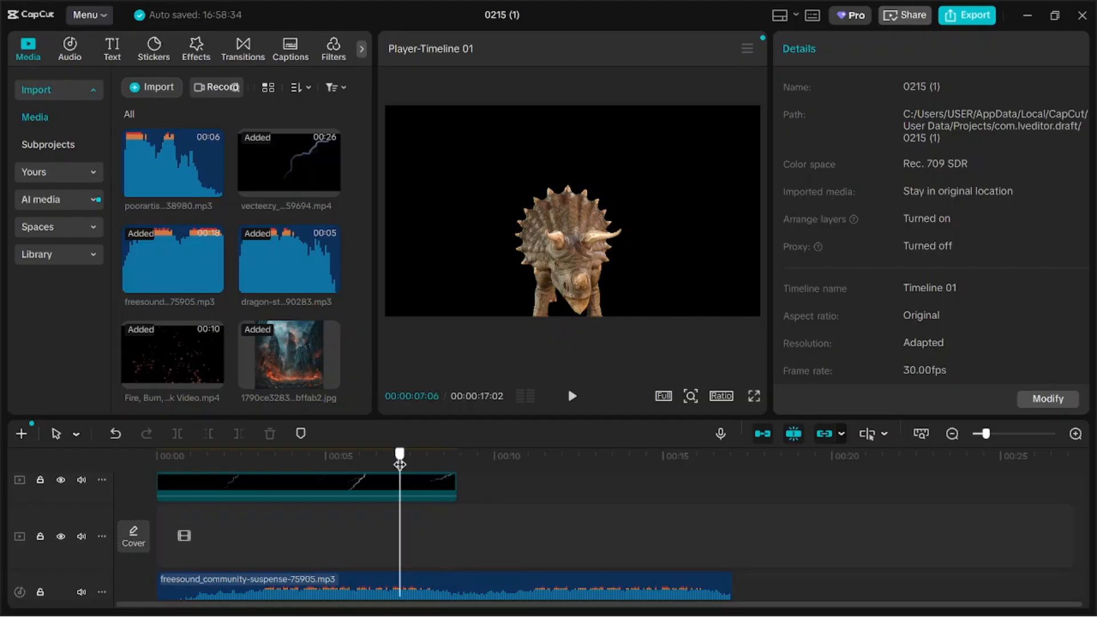
{"action": "left_click", "coordinate": [369, 480]}
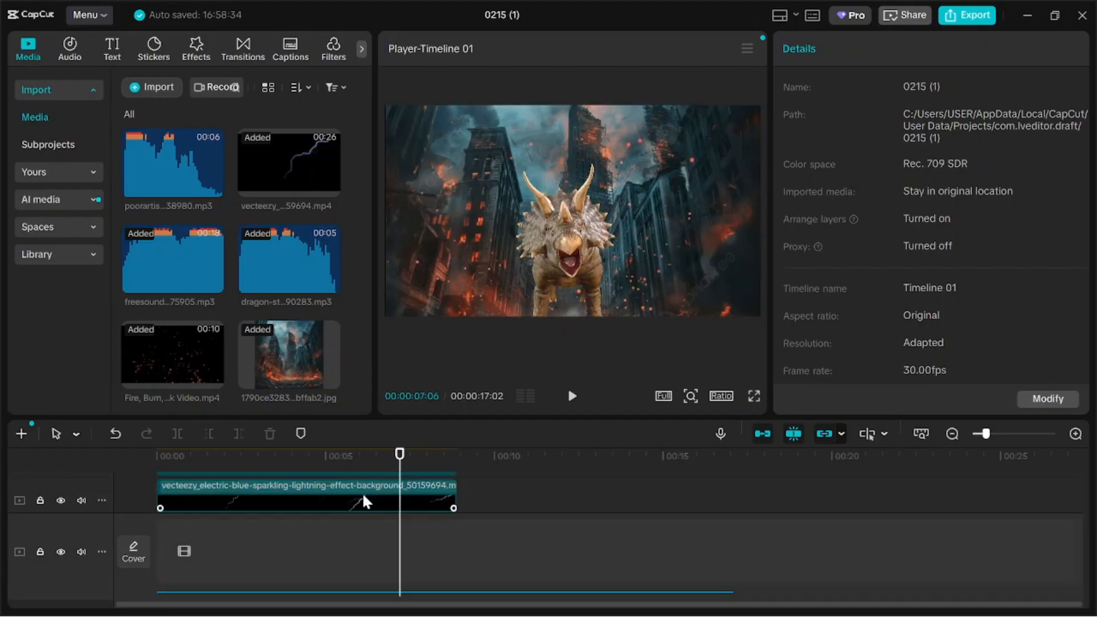
{"action": "mouse_move", "coordinate": [366, 488]}
{"action": "left_mouse_down"}
{"action": "mouse_move", "coordinate": [375, 423]}
{"action": "mouse_move", "coordinate": [375, 502]}
{"action": "left_mouse_up"}
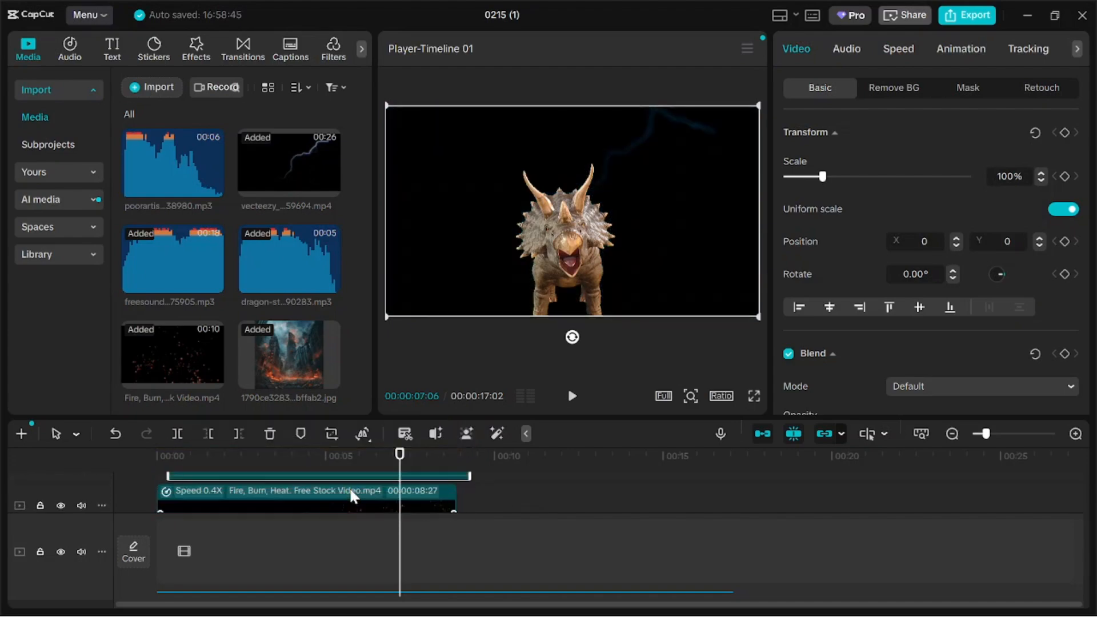
{"action": "left_click_drag", "start_coordinate": [400, 455], "coordinate": [371, 484]}
Chroma-key out the lightning clip's black background at 00:00:05:09 and play the composite back to about 00:00:04:02.
{"action": "scroll", "coordinate": [829, 241], "scroll_direction": "down", "scroll_amount": 2}
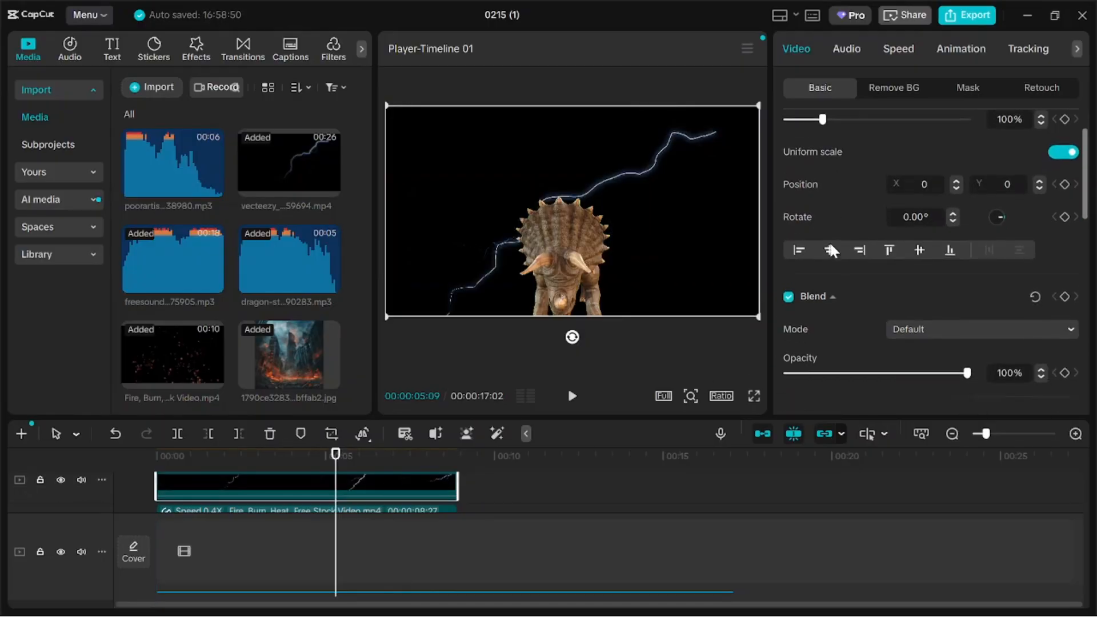
{"action": "scroll", "coordinate": [858, 309], "scroll_direction": "down", "scroll_amount": 3}
{"action": "scroll", "coordinate": [858, 315], "scroll_direction": "down", "scroll_amount": 3}
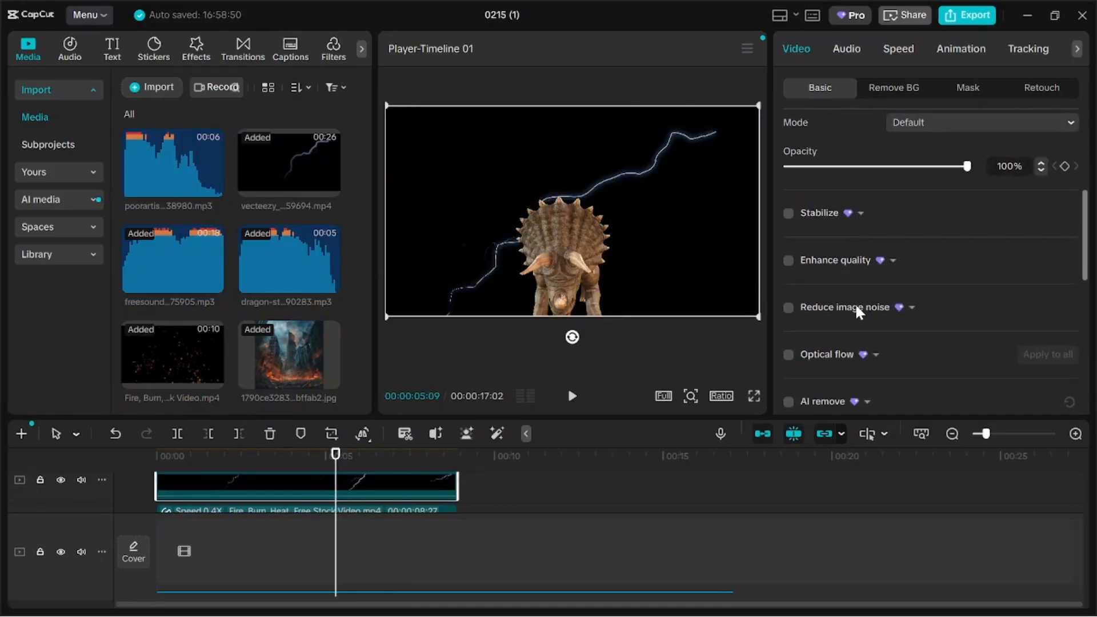
{"action": "scroll", "coordinate": [857, 308], "scroll_direction": "down", "scroll_amount": 3}
{"action": "scroll", "coordinate": [857, 314], "scroll_direction": "down", "scroll_amount": 1}
{"action": "scroll", "coordinate": [866, 229], "scroll_direction": "up", "scroll_amount": 3}
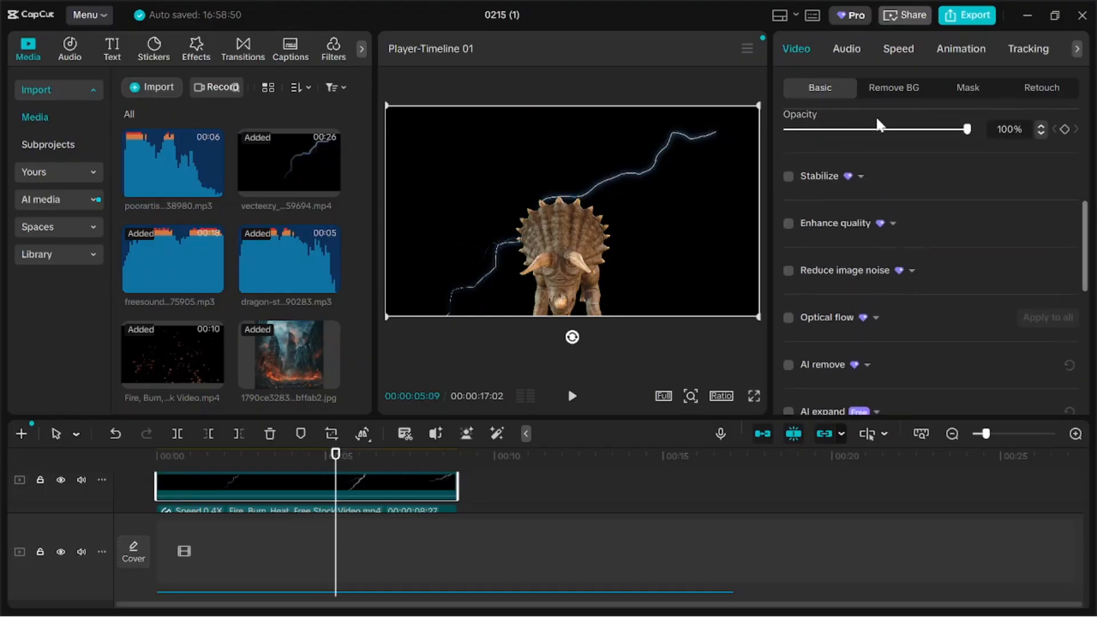
{"action": "left_click", "coordinate": [881, 91]}
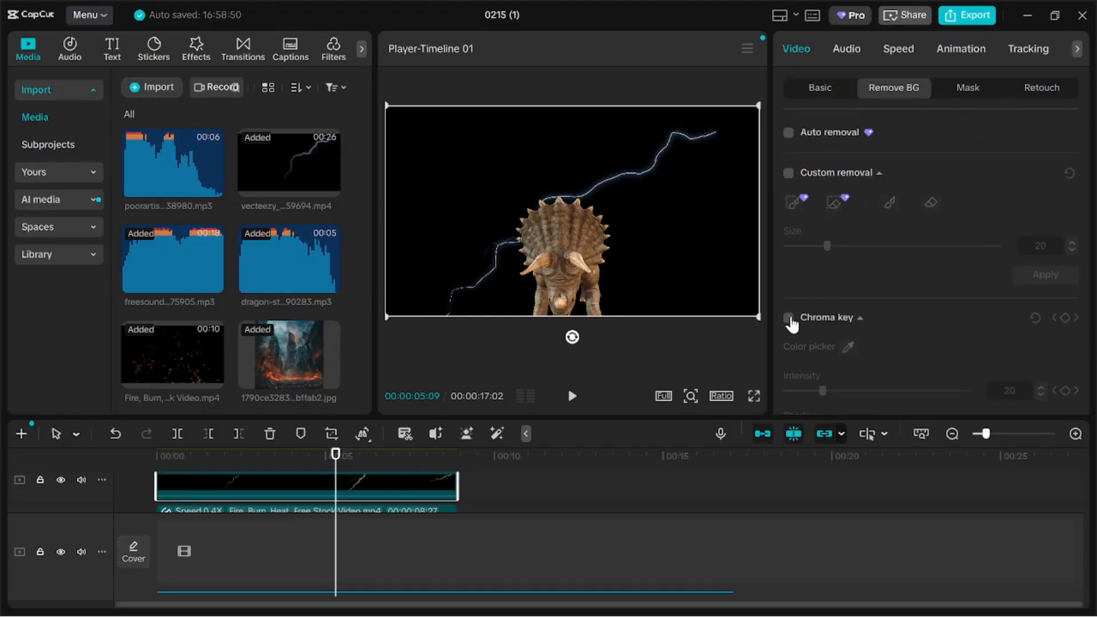
{"action": "left_click", "coordinate": [788, 317]}
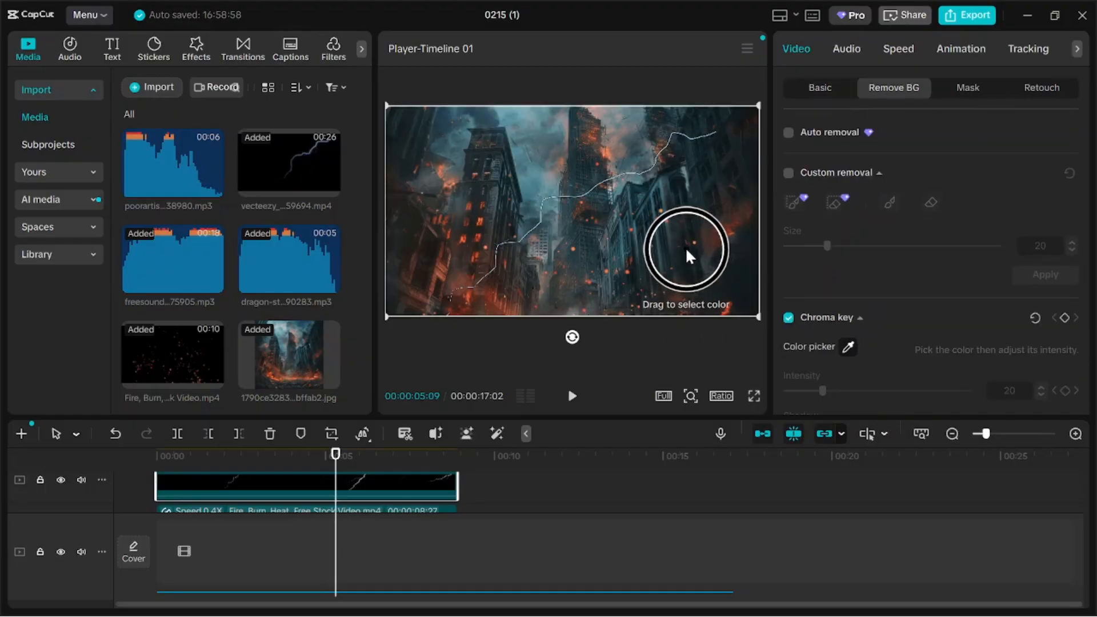
{"action": "left_click", "coordinate": [689, 255]}
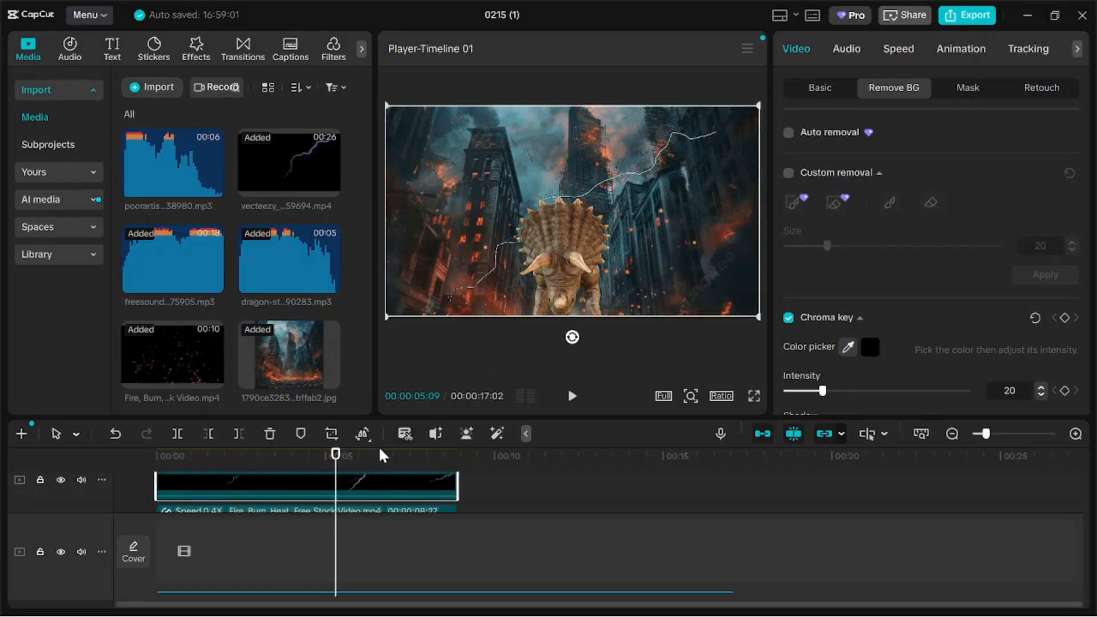
{"action": "left_click_drag", "start_coordinate": [333, 461], "coordinate": [190, 482]}
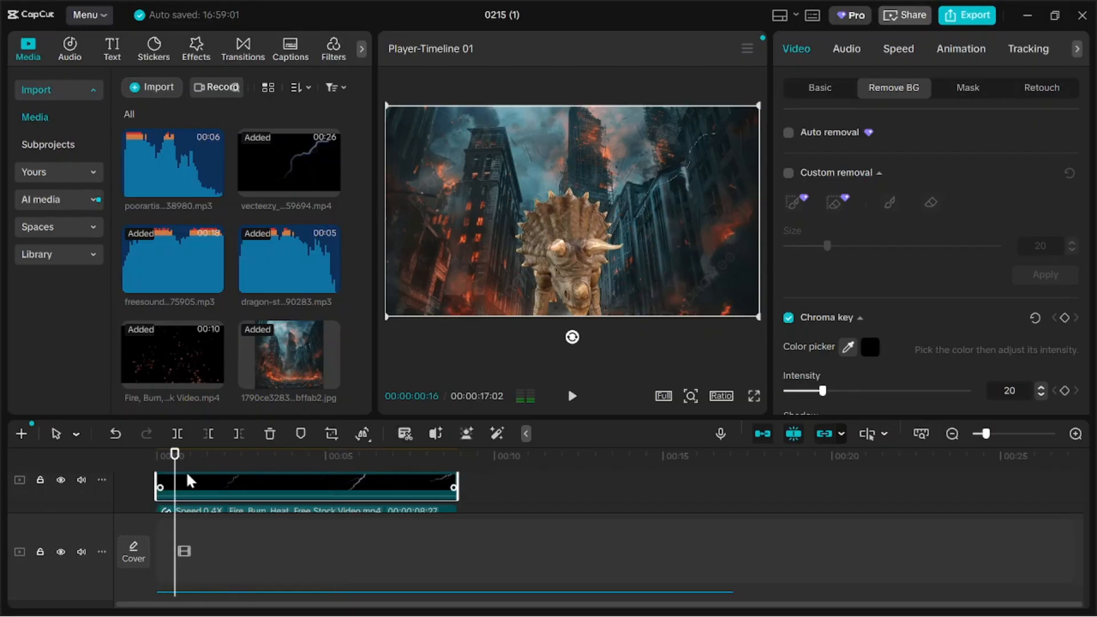
{"action": "key", "text": "space"}
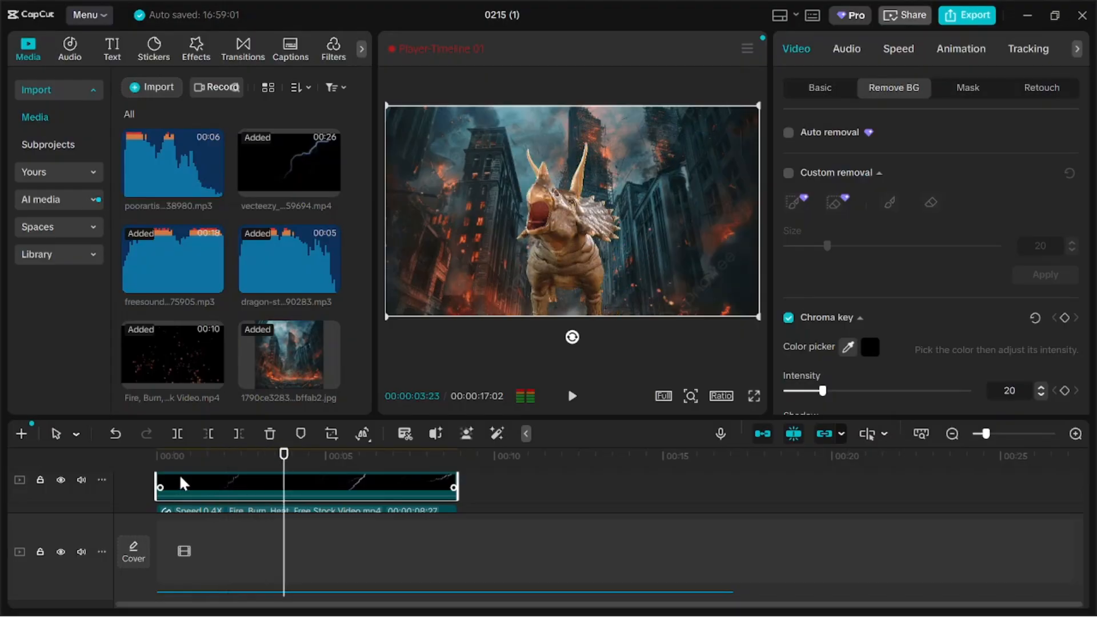
{"action": "key", "text": "space"}
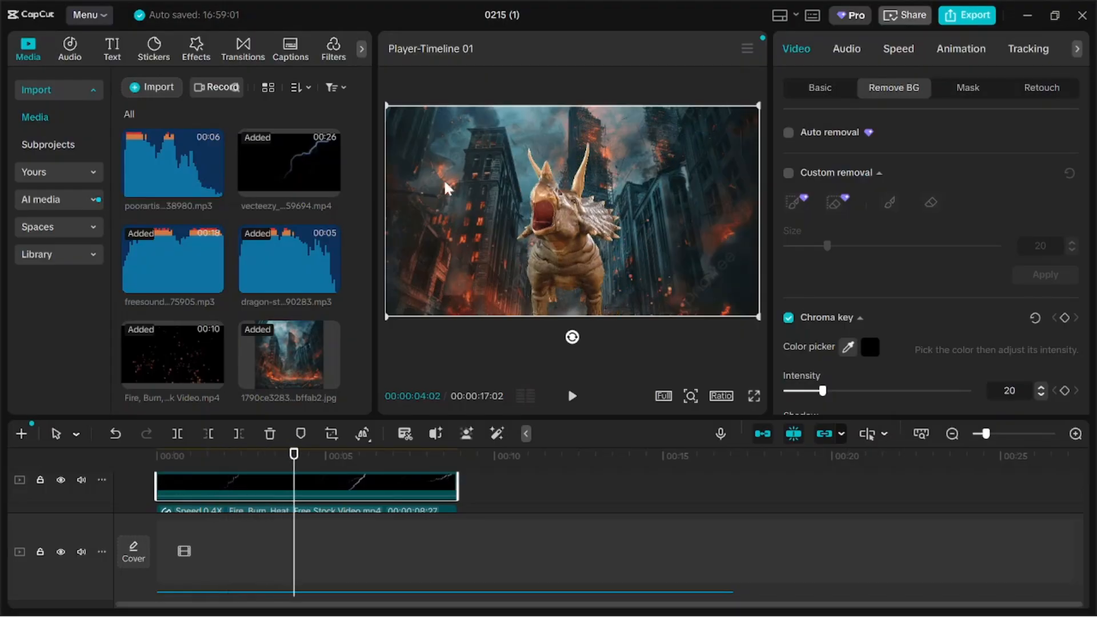
Scale the lightning clip up to 118%, position it at X -79, Y 195, and play it back from the start.
{"action": "left_click_drag", "start_coordinate": [387, 316], "coordinate": [350, 344]}
{"action": "left_click_drag", "start_coordinate": [644, 245], "coordinate": [632, 228]}
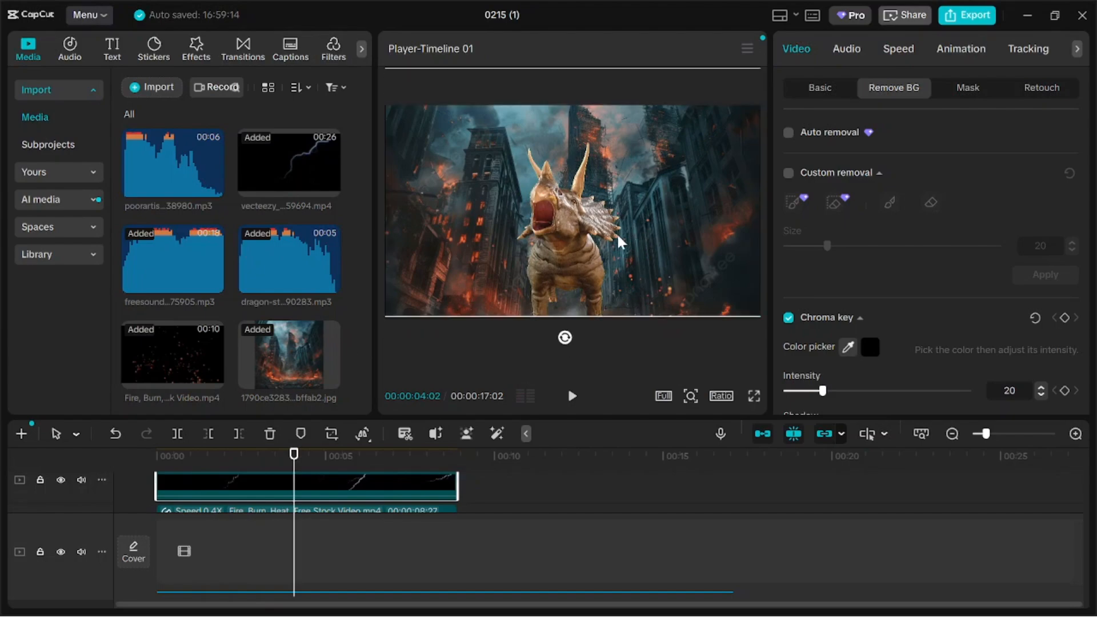
{"action": "key", "text": "space"}
{"action": "key", "text": "space"}
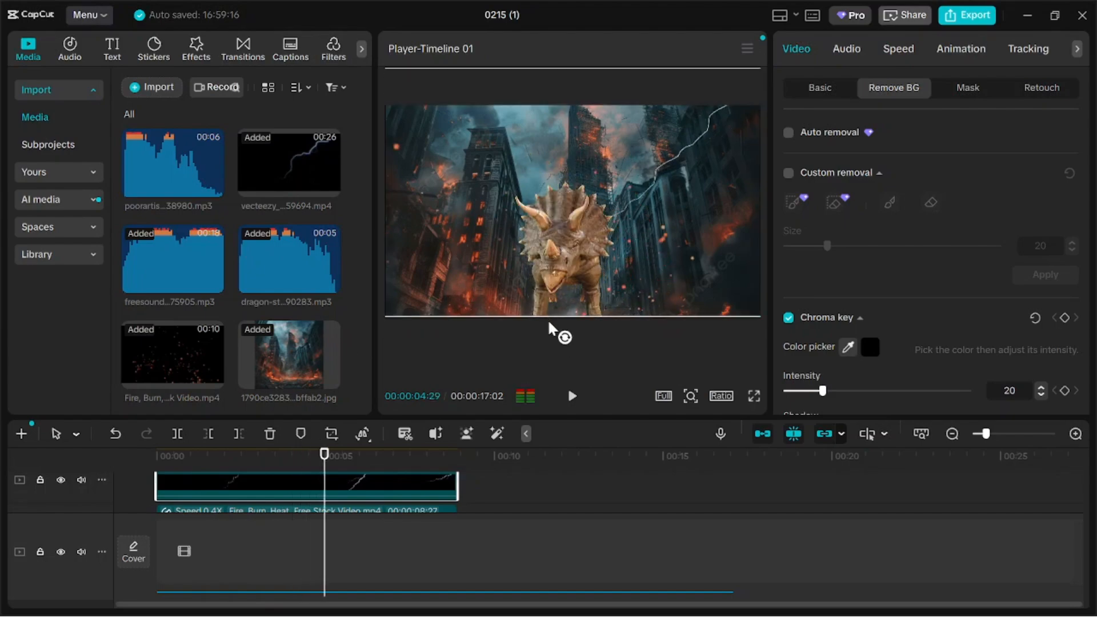
{"action": "left_click_drag", "start_coordinate": [324, 457], "coordinate": [98, 473]}
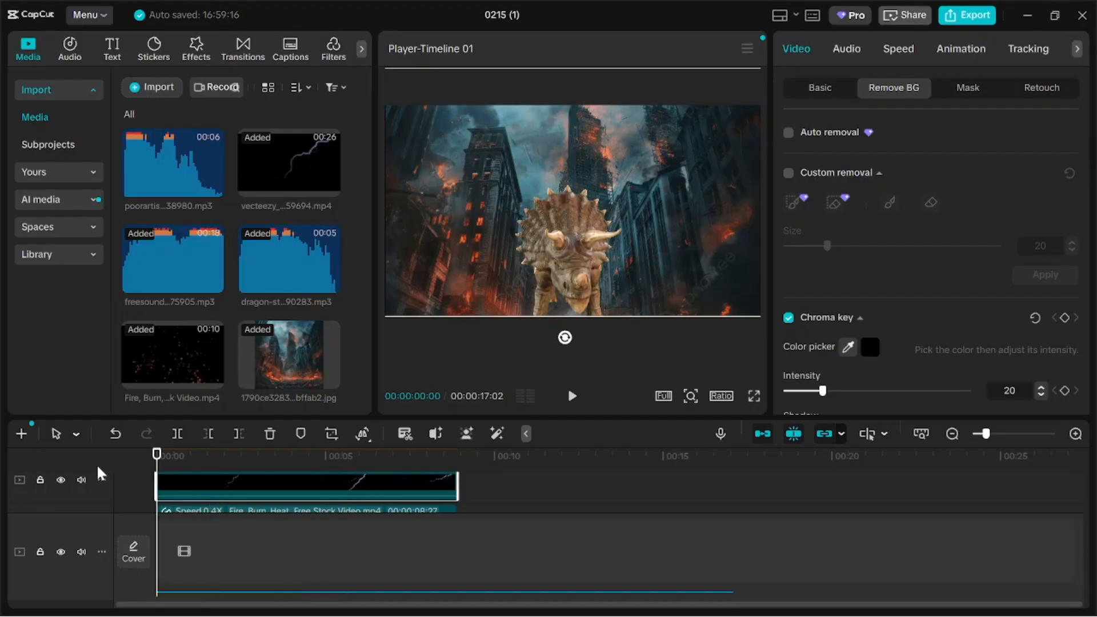
{"action": "key", "text": "space"}
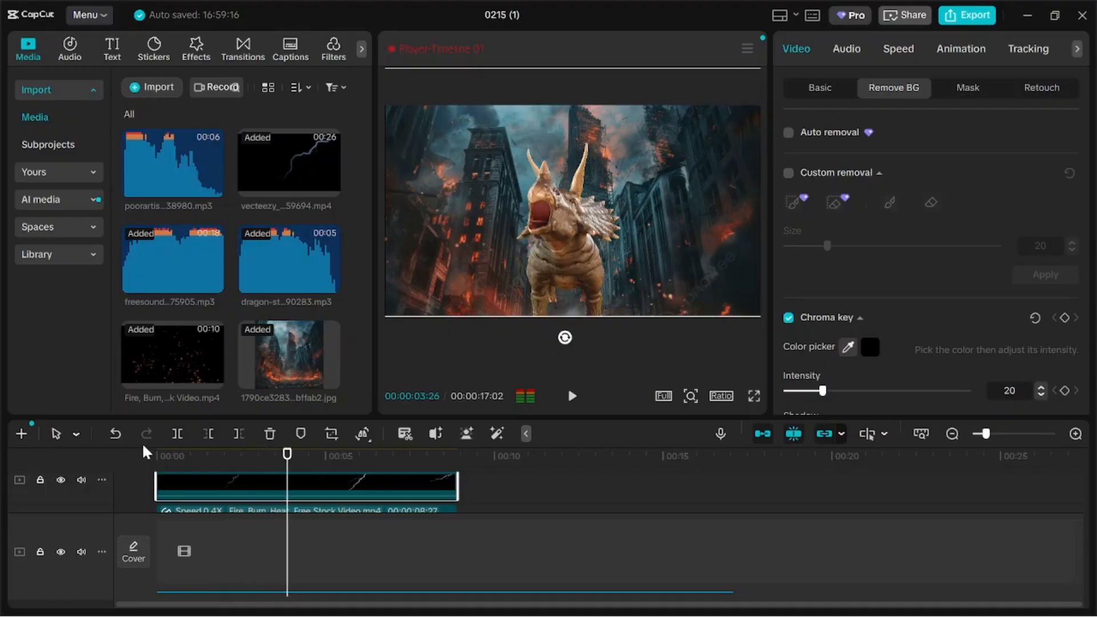
{"action": "key", "text": "space"}
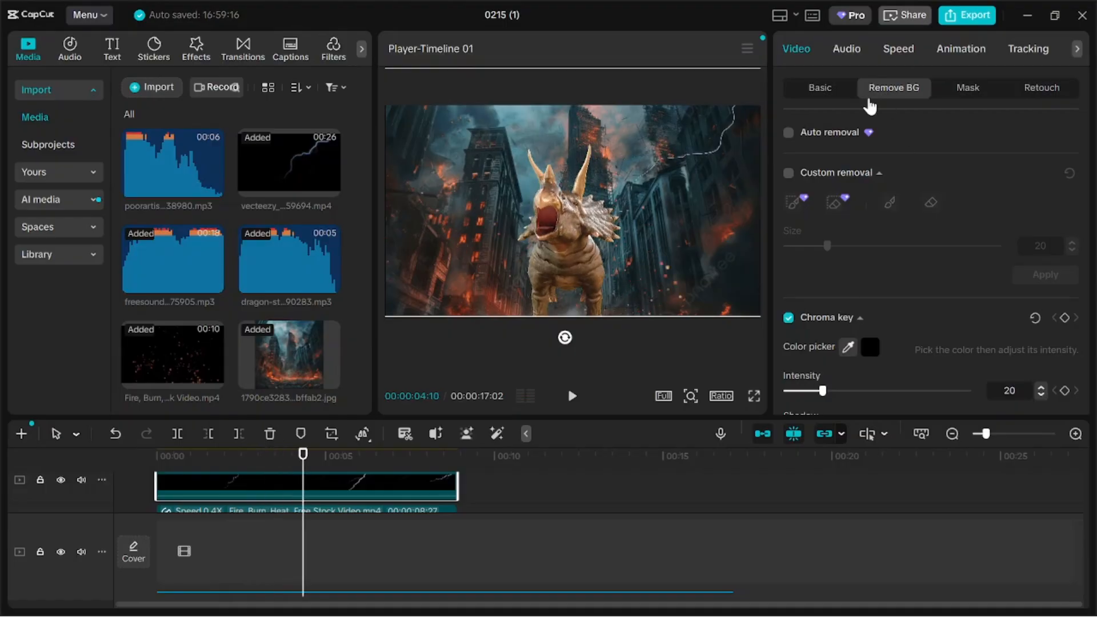
Try the Overlay blend mode on the lightning clip and play it back from 00:00:02:06.
{"action": "left_click", "coordinate": [834, 93]}
{"action": "left_click", "coordinate": [920, 389]}
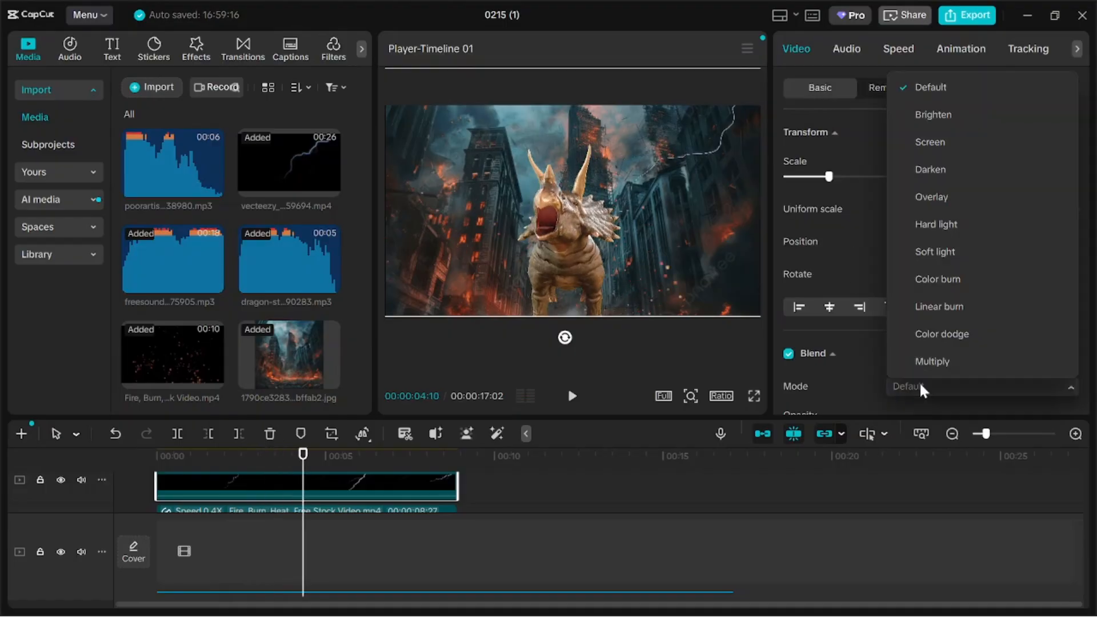
{"action": "left_click", "coordinate": [933, 197]}
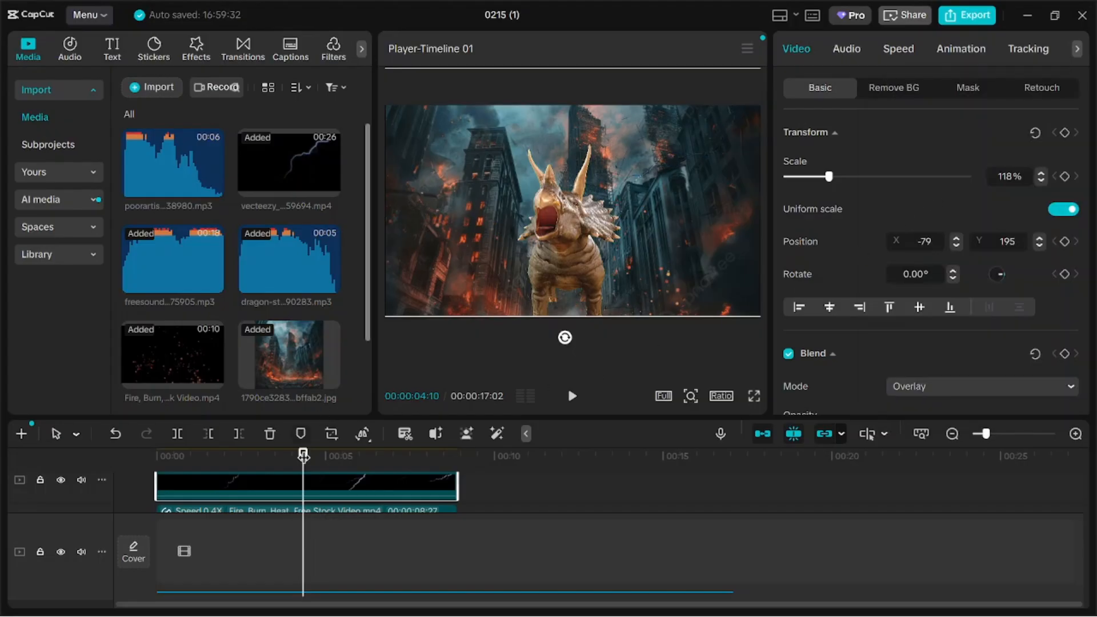
{"action": "left_click", "coordinate": [231, 457]}
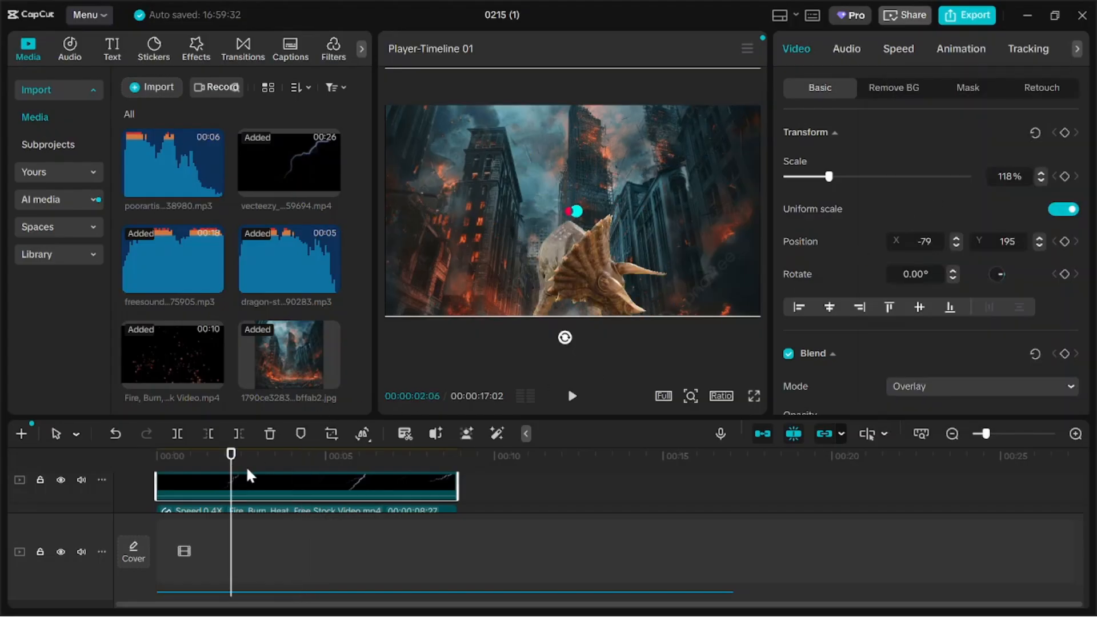
{"action": "key", "text": "space"}
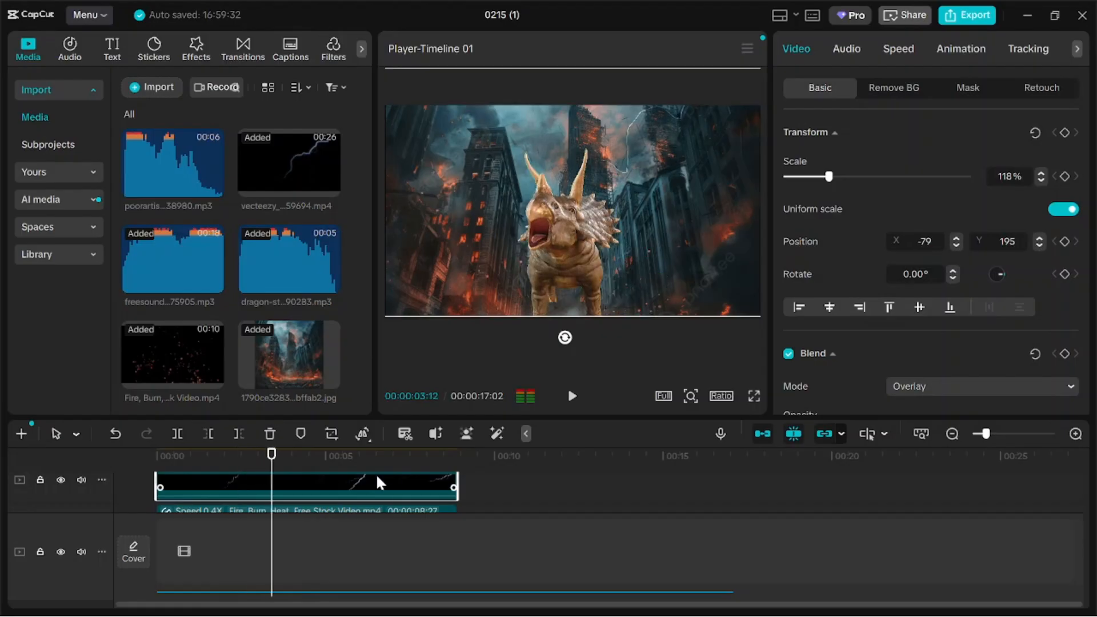
{"action": "key", "text": "space"}
Set the lightning clip's blend mode to Screen and play the scene back to 00:00:05:00.
{"action": "left_click", "coordinate": [906, 384]}
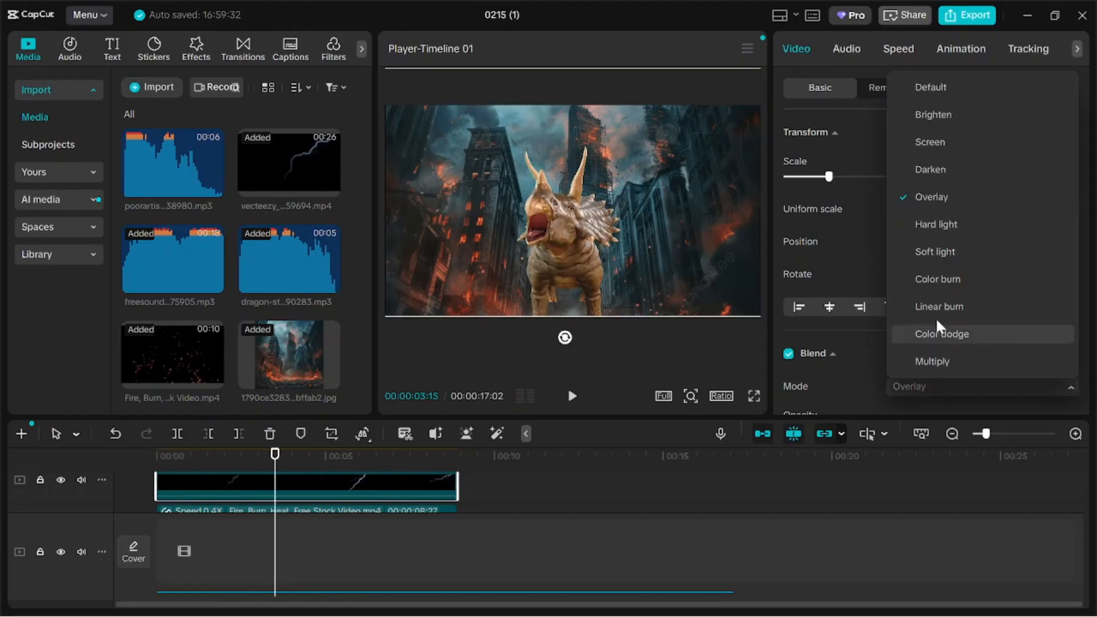
{"action": "left_click", "coordinate": [937, 144]}
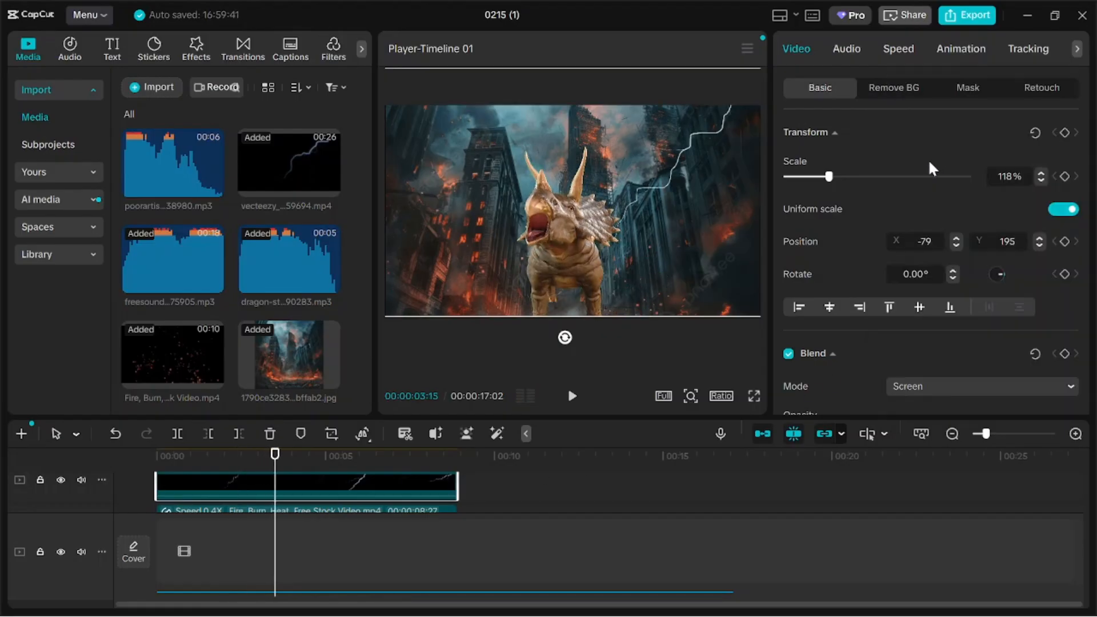
{"action": "left_click", "coordinate": [221, 478]}
{"action": "key", "text": "space"}
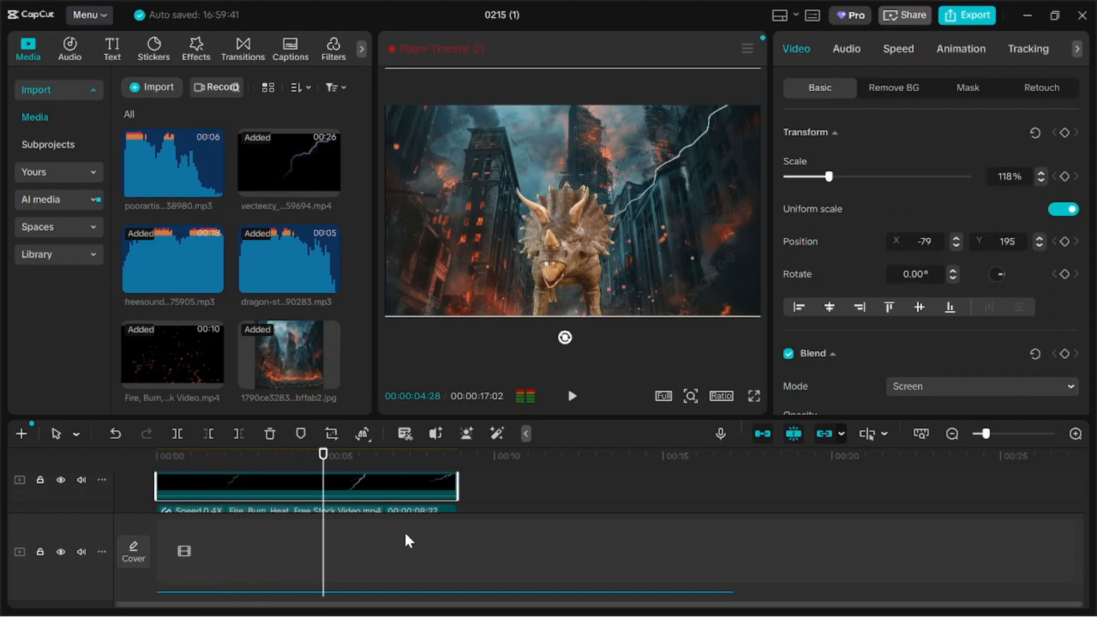
{"action": "key", "text": "space"}
{"action": "scroll", "coordinate": [313, 275], "scroll_direction": "down", "scroll_amount": 2}
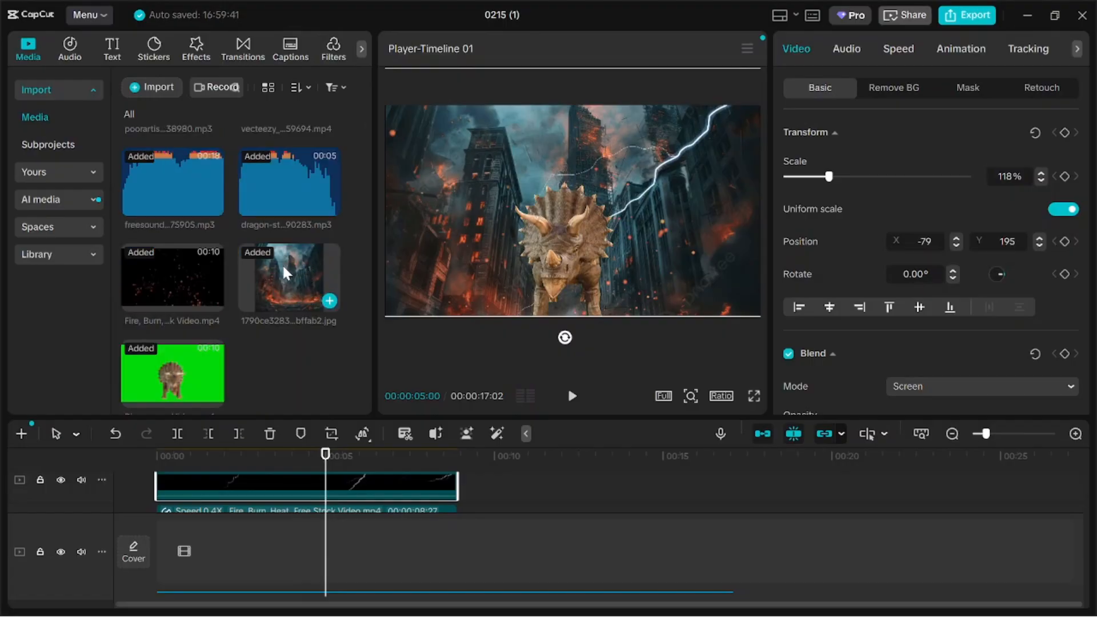
{"action": "scroll", "coordinate": [269, 248], "scroll_direction": "up", "scroll_amount": 2}
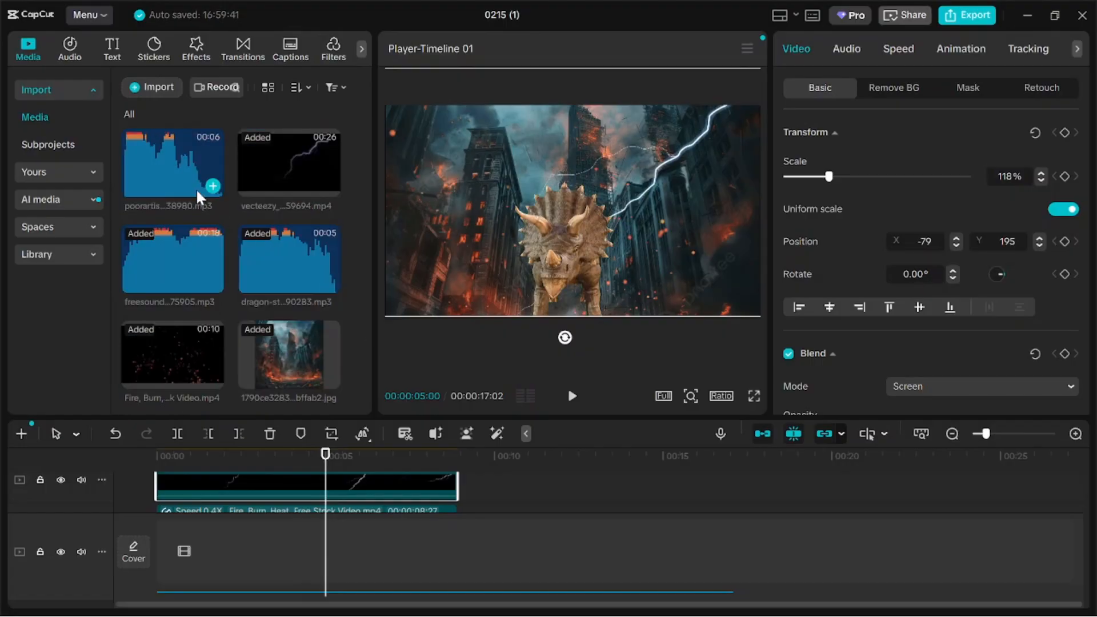
{"action": "left_click_drag", "start_coordinate": [188, 169], "coordinate": [243, 586]}
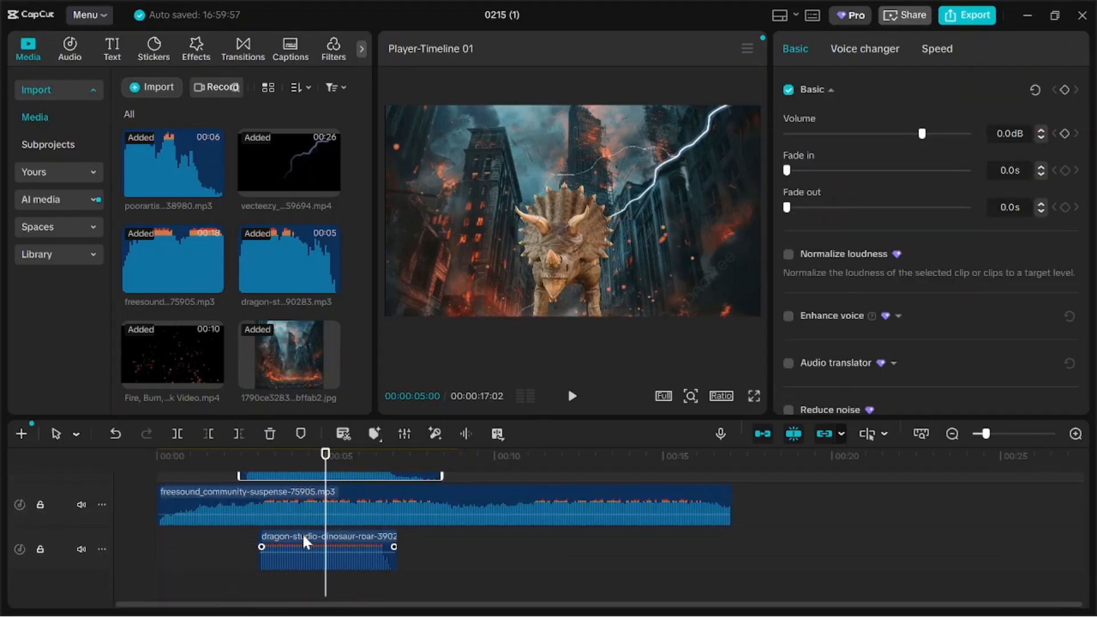
{"action": "key", "text": "Delete"}
{"action": "scroll", "coordinate": [312, 536], "scroll_direction": "up", "scroll_amount": 1}
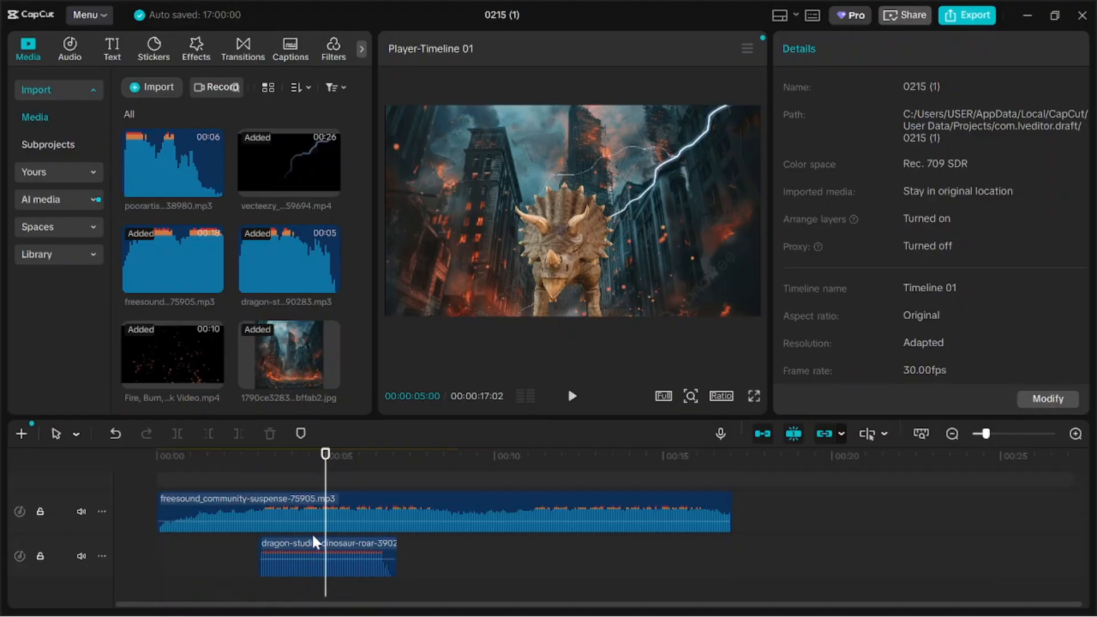
Advance frame by frame to 00:00:05:12 and place the heavy-thunder sound effect on a new track below the dinosaur roar, starting around 00:00:03:19.
{"action": "key", "text": "Right"}
{"action": "key", "text": "Right"}
{"action": "key", "text": "Right"}
{"action": "key", "text": "Right"}
{"action": "key", "text": "Right"}
{"action": "key", "text": "Right"}
{"action": "key", "text": "Right"}
{"action": "key", "text": "Right"}
{"action": "key", "text": "Right"}
{"action": "key", "text": "Right"}
{"action": "key", "text": "Right"}
{"action": "key", "text": "Right"}
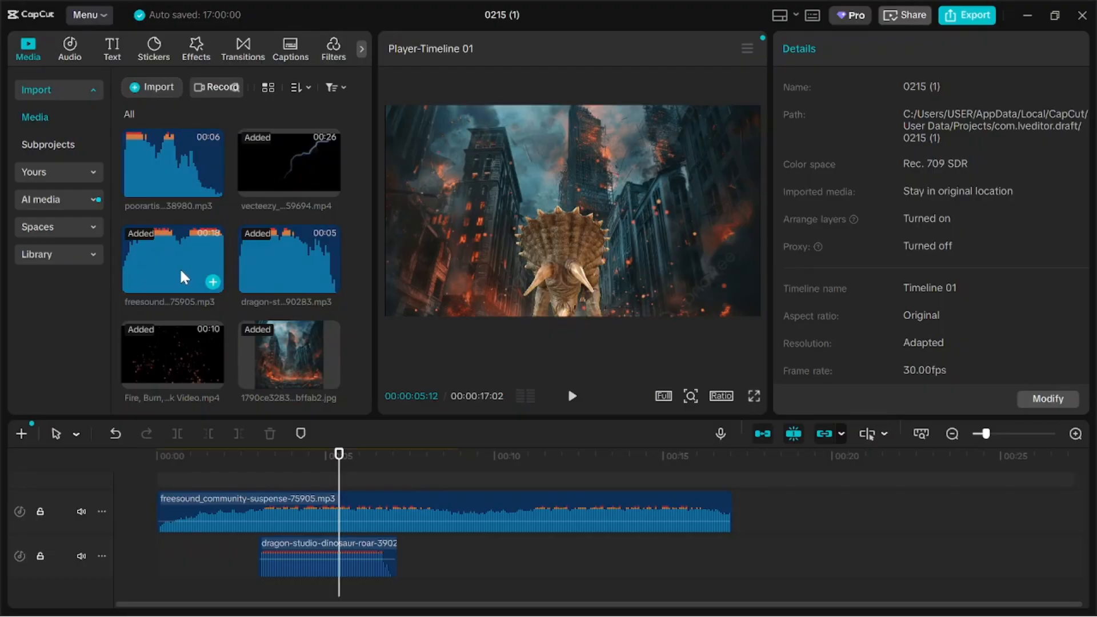
{"action": "left_click_drag", "start_coordinate": [163, 183], "coordinate": [318, 561]}
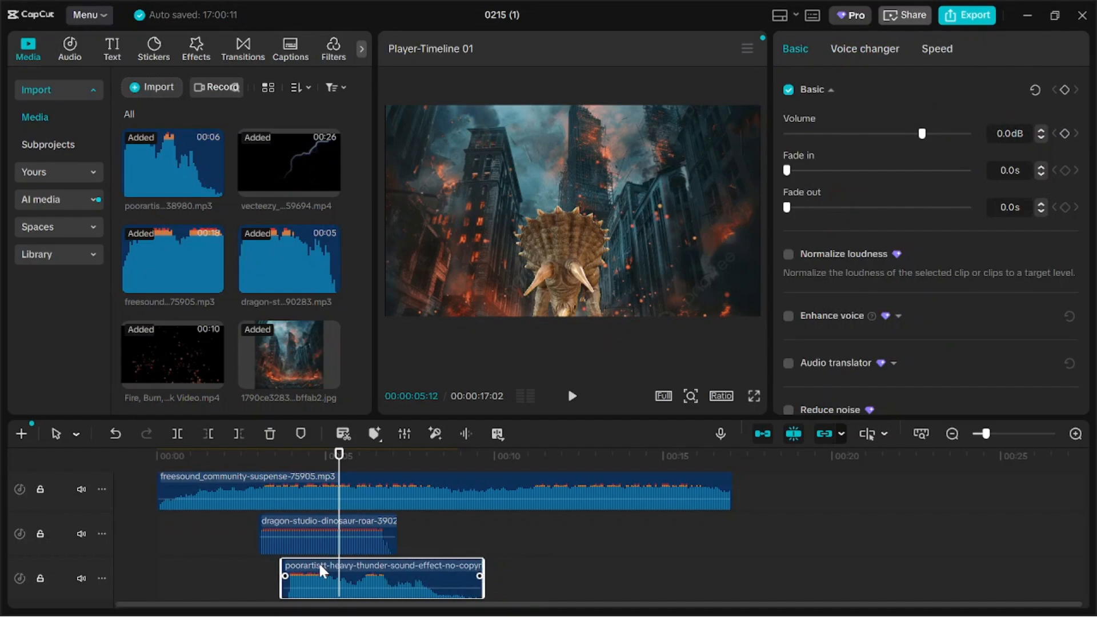
Play the scene back from just before the thunder audio to 00:00:04:02 to check its timing against the roar and lightning.
{"action": "left_click", "coordinate": [260, 453]}
{"action": "key", "text": "space"}
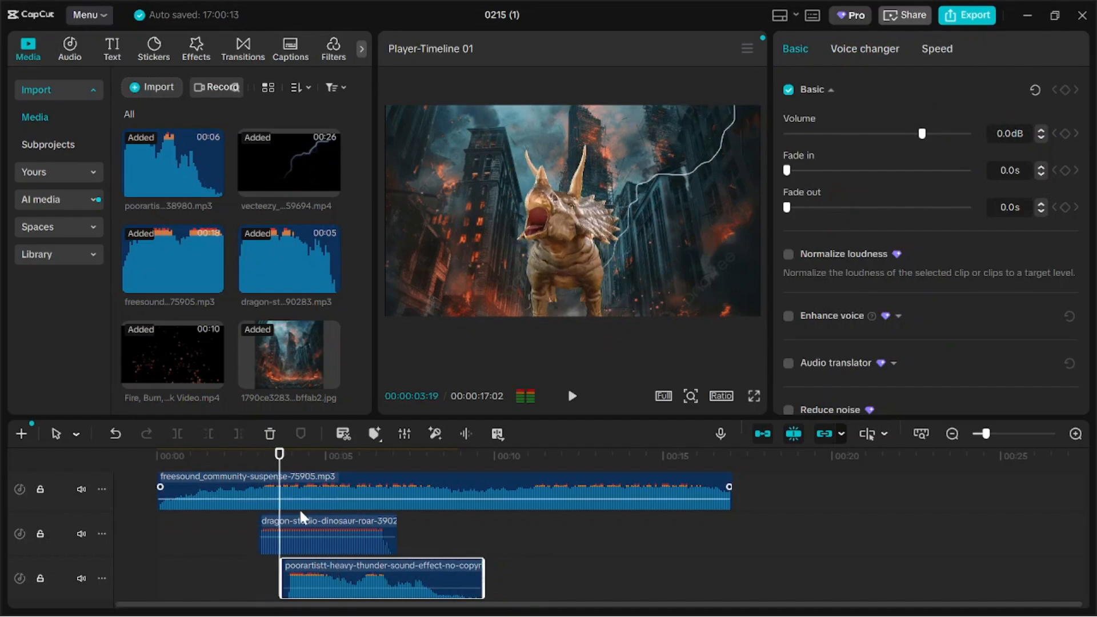
{"action": "key", "text": "space"}
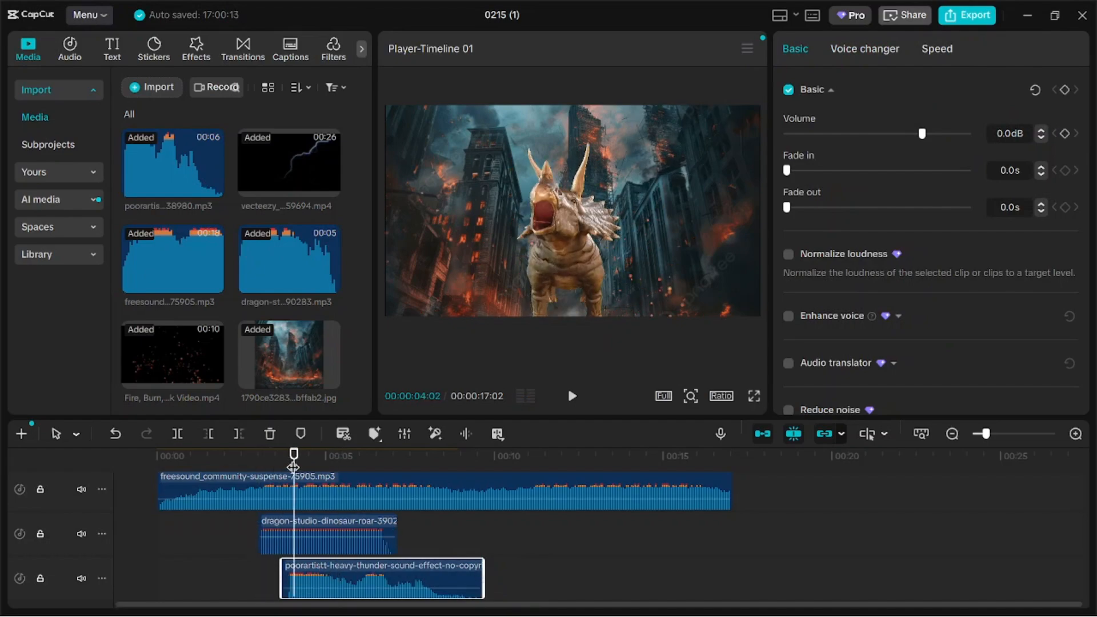
Shift the lightning clip to start just before 00:00:02:29 and trim its end to line up with the fire clip's end.
{"action": "left_click_drag", "start_coordinate": [293, 467], "coordinate": [205, 475]}
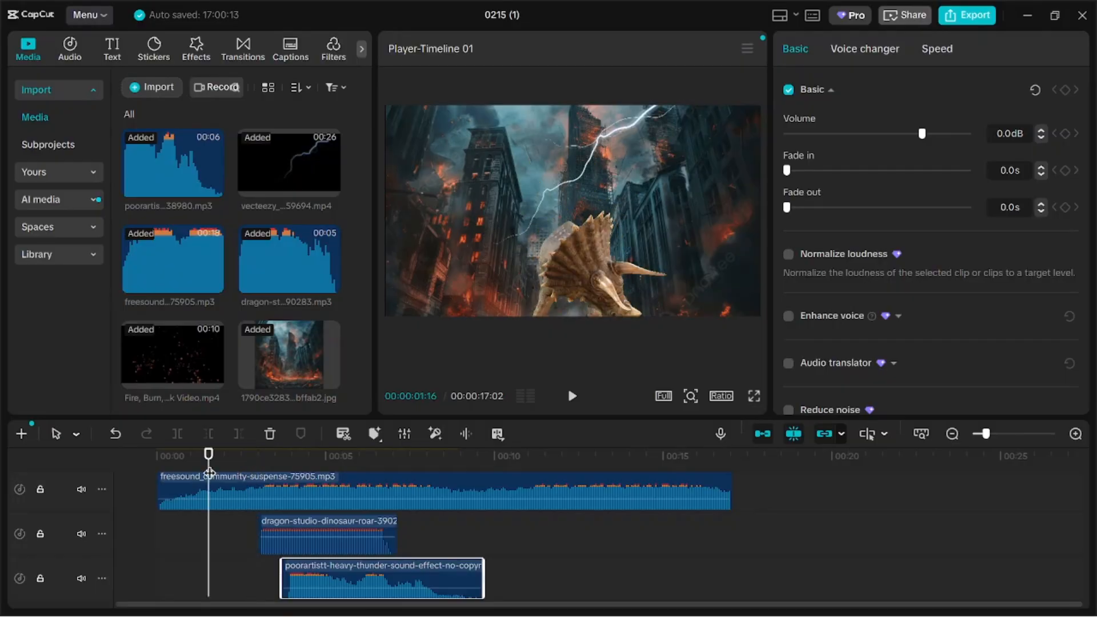
{"action": "scroll", "coordinate": [306, 515], "scroll_direction": "up", "scroll_amount": 2}
{"action": "scroll", "coordinate": [306, 516], "scroll_direction": "up", "scroll_amount": 5}
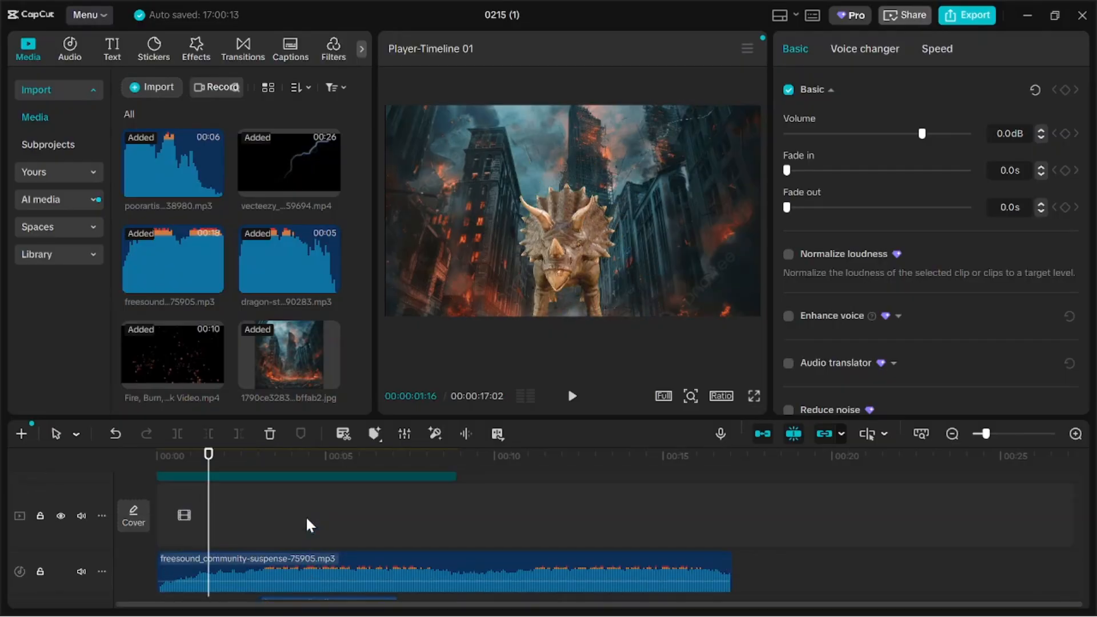
{"action": "scroll", "coordinate": [306, 516], "scroll_direction": "up", "scroll_amount": 1}
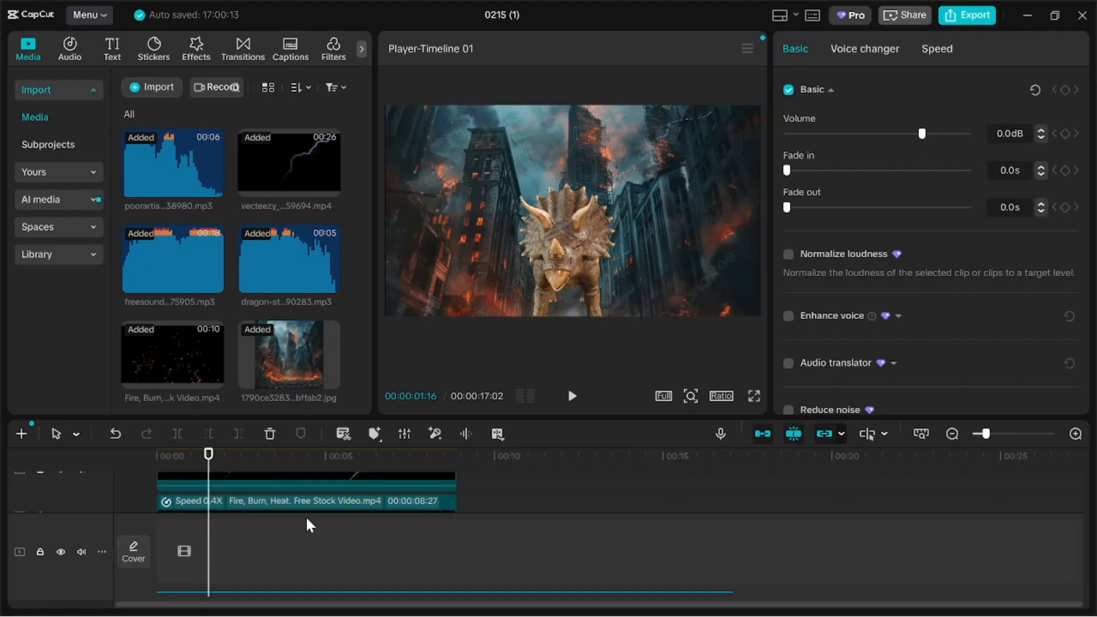
{"action": "scroll", "coordinate": [306, 515], "scroll_direction": "up", "scroll_amount": 2}
{"action": "left_click", "coordinate": [324, 502]}
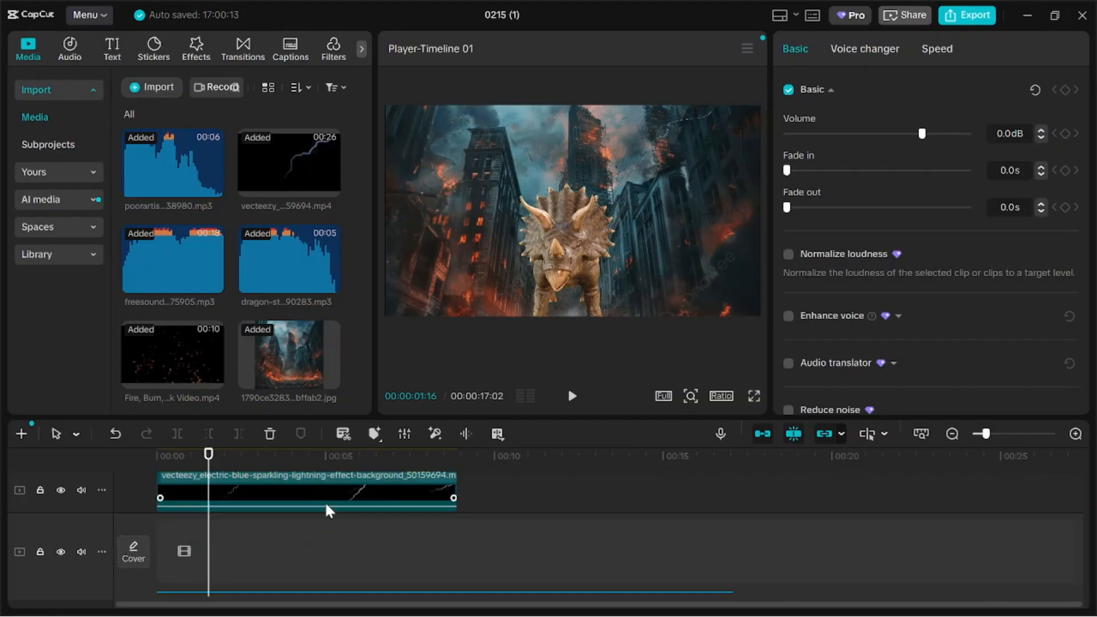
{"action": "left_click_drag", "start_coordinate": [298, 492], "coordinate": [397, 516]}
{"action": "key", "text": "space"}
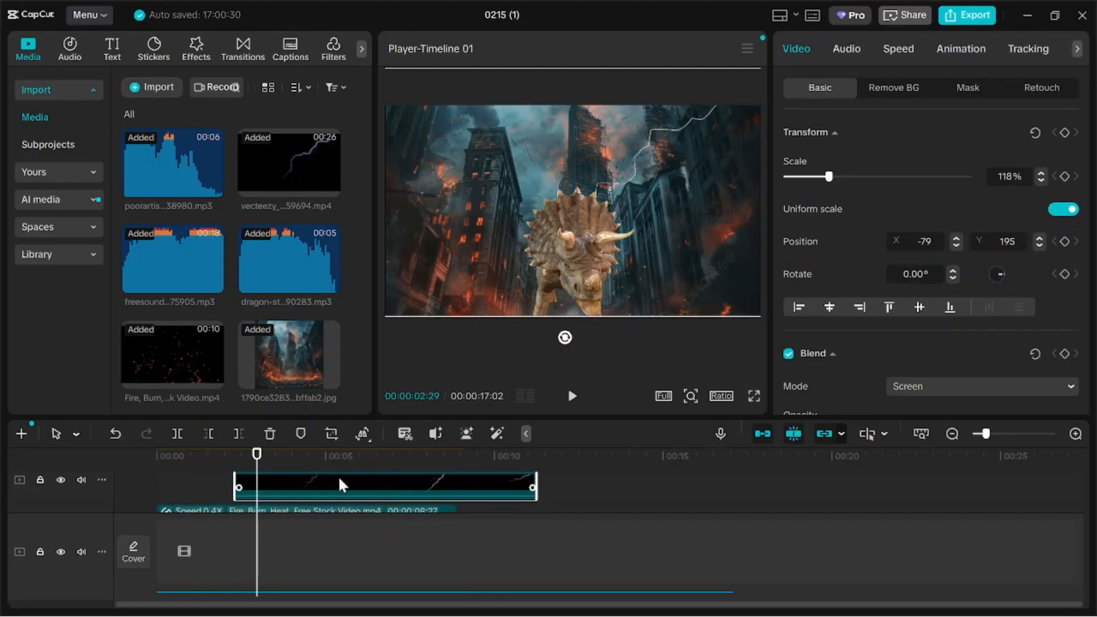
{"action": "left_click_drag", "start_coordinate": [321, 479], "coordinate": [334, 487]}
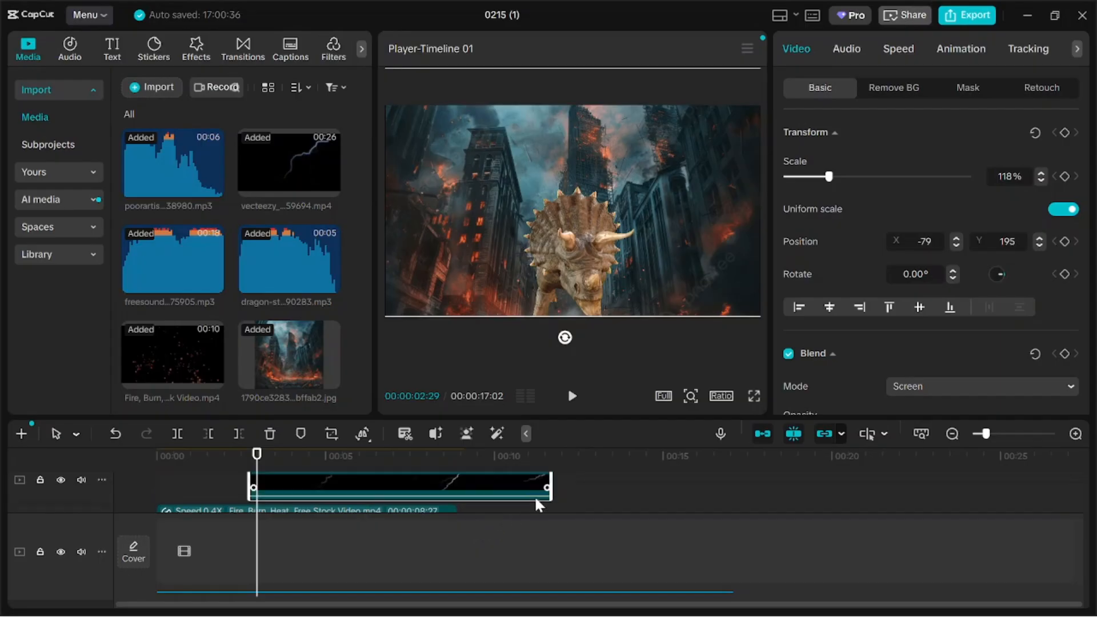
{"action": "left_click_drag", "start_coordinate": [550, 482], "coordinate": [457, 483]}
Move the heavy-thunder audio to start at the lightning strike at 00:00:04:05 and play the scene back from the start.
{"action": "scroll", "coordinate": [336, 496], "scroll_direction": "down", "scroll_amount": 2}
{"action": "key", "text": "space"}
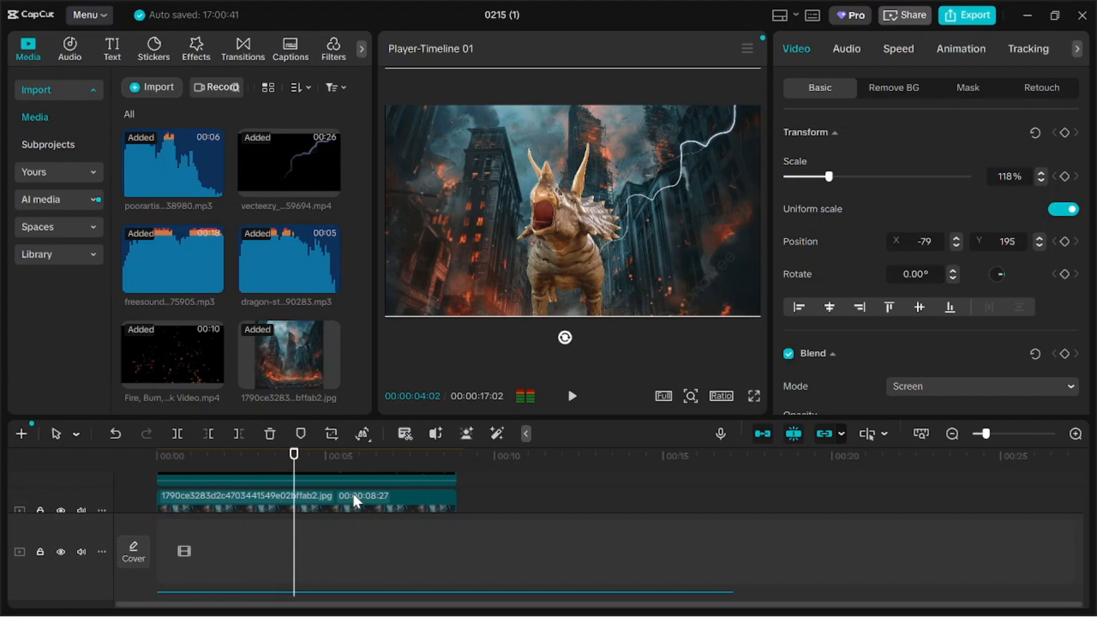
{"action": "scroll", "coordinate": [354, 493], "scroll_direction": "down", "scroll_amount": 4}
{"action": "scroll", "coordinate": [366, 502], "scroll_direction": "down", "scroll_amount": 2}
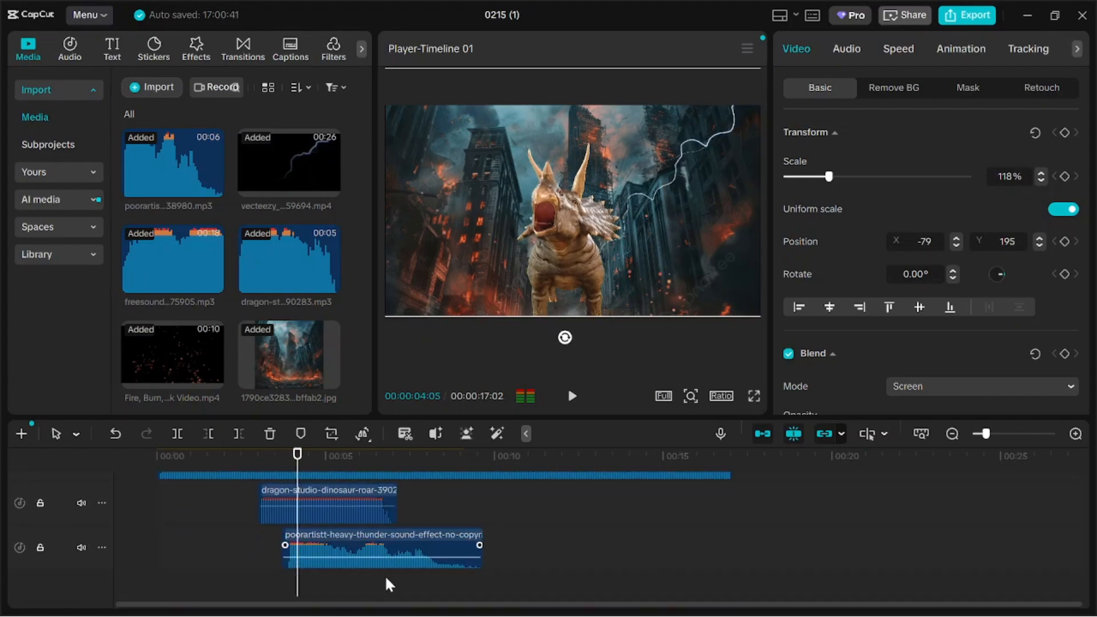
{"action": "left_click_drag", "start_coordinate": [335, 540], "coordinate": [341, 537]}
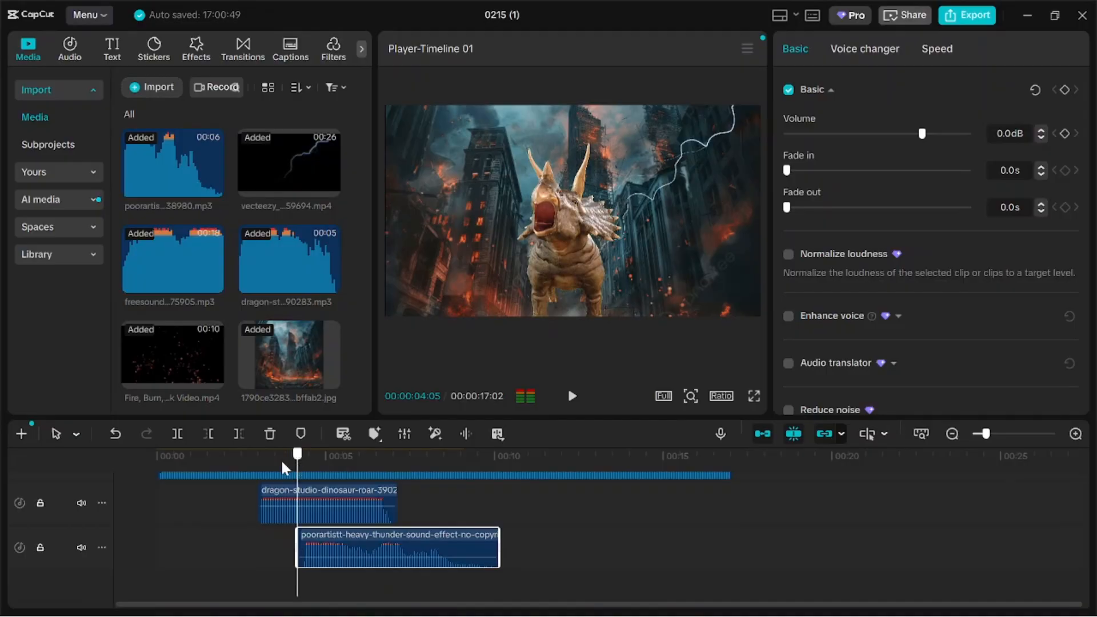
{"action": "left_click_drag", "start_coordinate": [280, 459], "coordinate": [163, 462]}
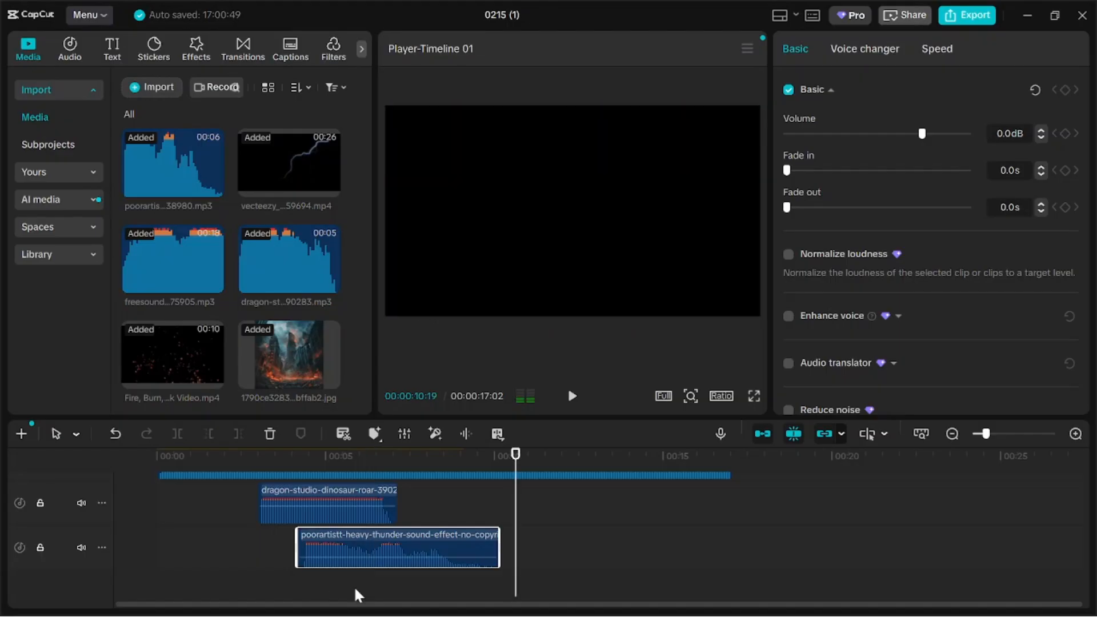
Split the suspense audio at 00:00:08:27, delete the part after the cut, and play the composite back from the start.
{"action": "scroll", "coordinate": [584, 540], "scroll_direction": "up", "scroll_amount": 3}
{"action": "scroll", "coordinate": [584, 540], "scroll_direction": "down", "scroll_amount": 2}
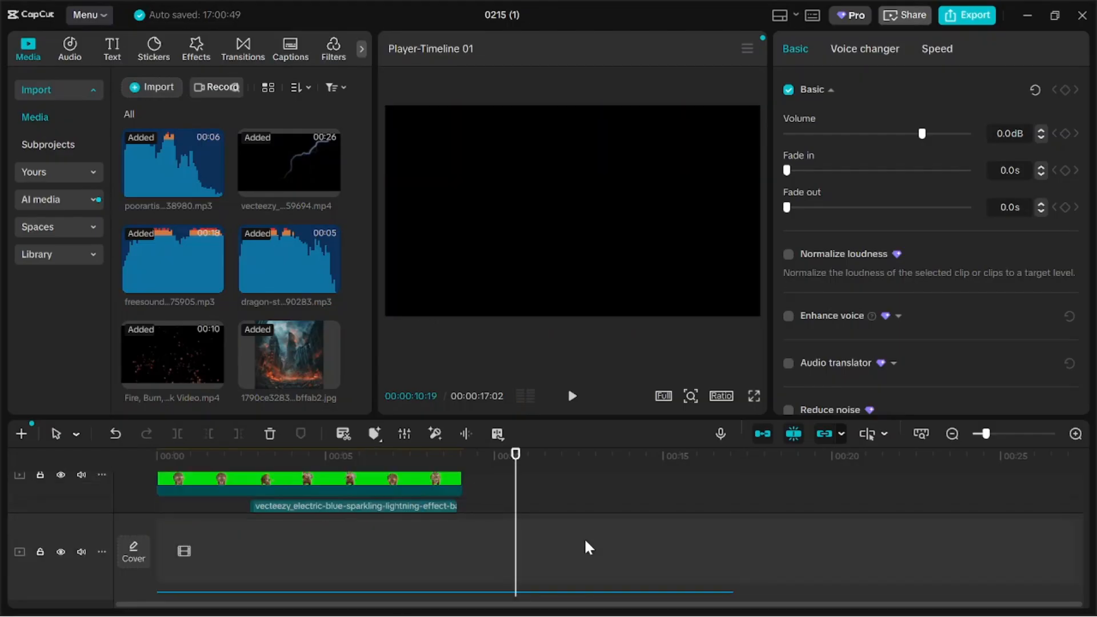
{"action": "scroll", "coordinate": [584, 537], "scroll_direction": "up", "scroll_amount": 2}
{"action": "left_click_drag", "start_coordinate": [523, 457], "coordinate": [458, 469]}
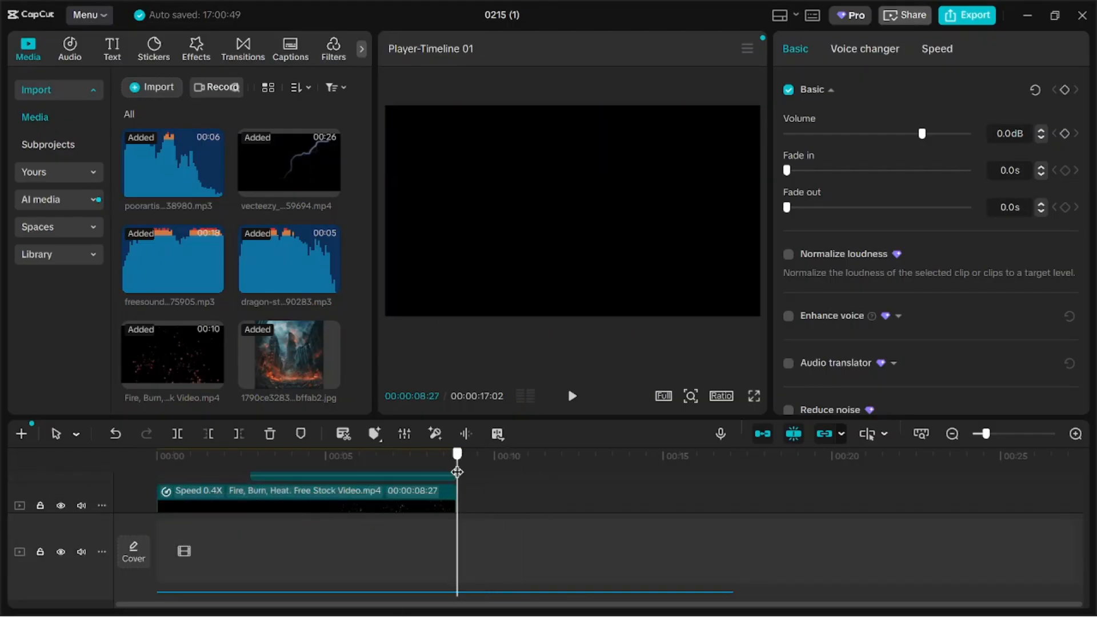
{"action": "scroll", "coordinate": [479, 478], "scroll_direction": "down", "scroll_amount": 3}
{"action": "left_click", "coordinate": [465, 573]}
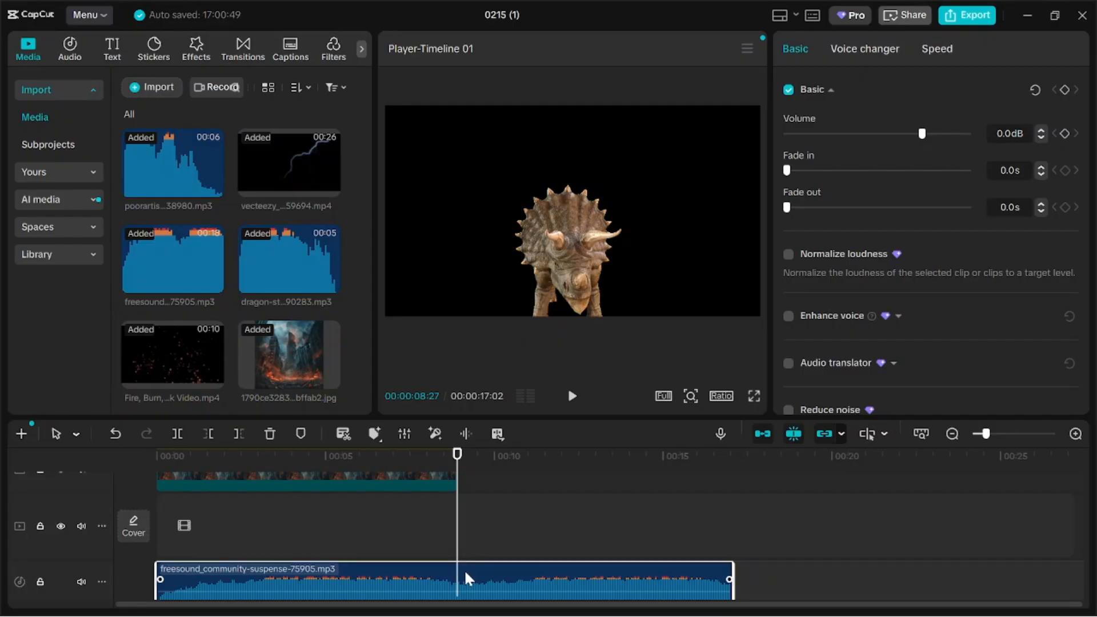
{"action": "key", "text": "ctrl+b"}
{"action": "left_click", "coordinate": [520, 569]}
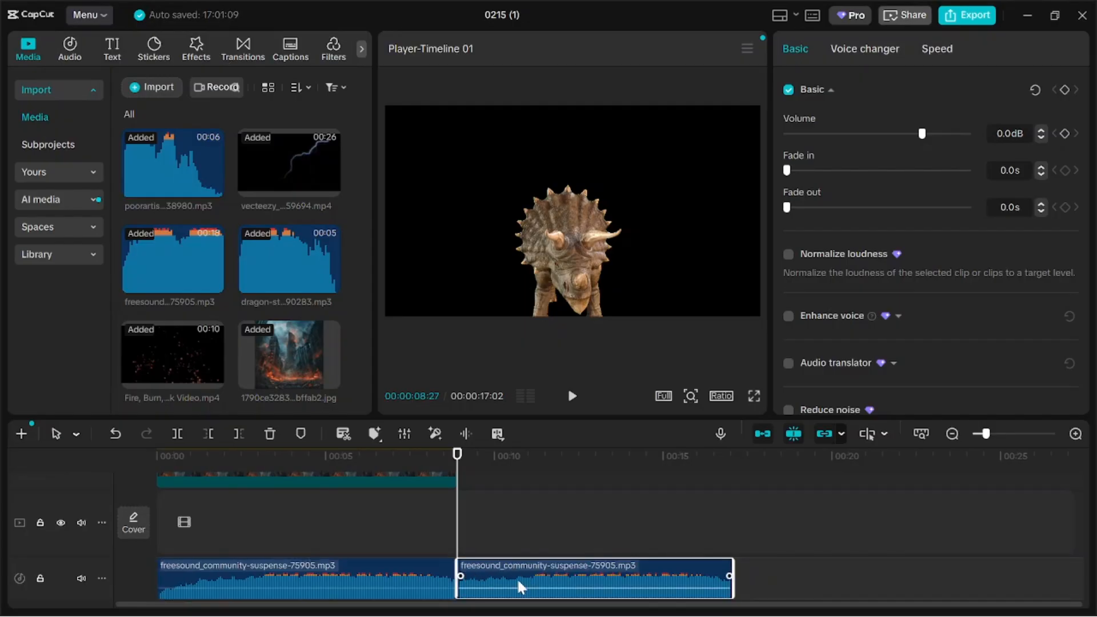
{"action": "key", "text": "Delete"}
{"action": "key", "text": "Home"}
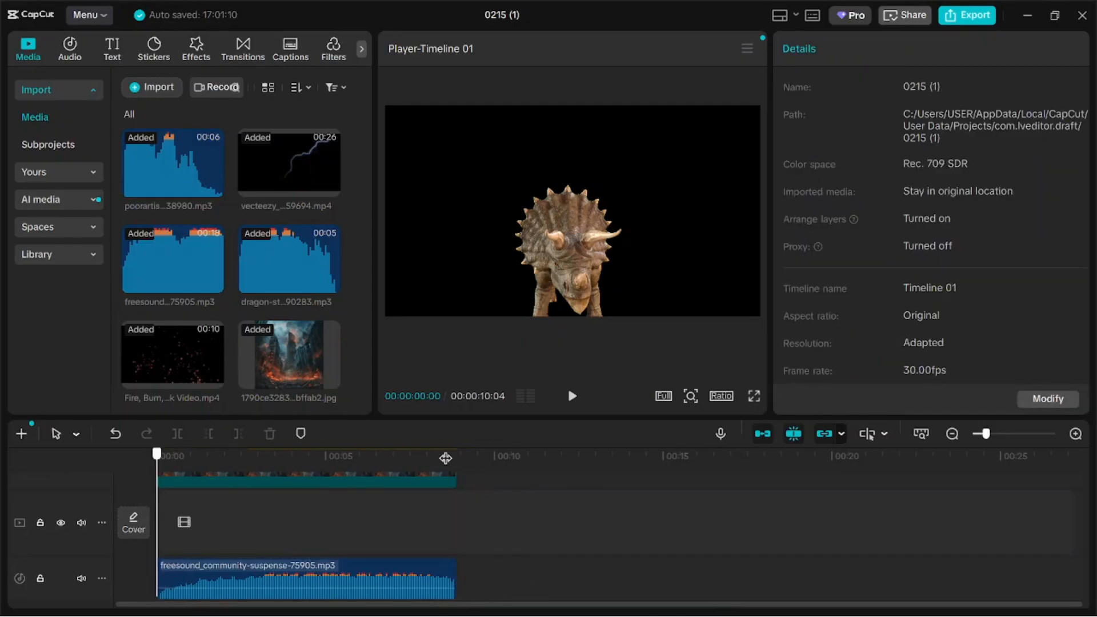
{"action": "key", "text": "space"}
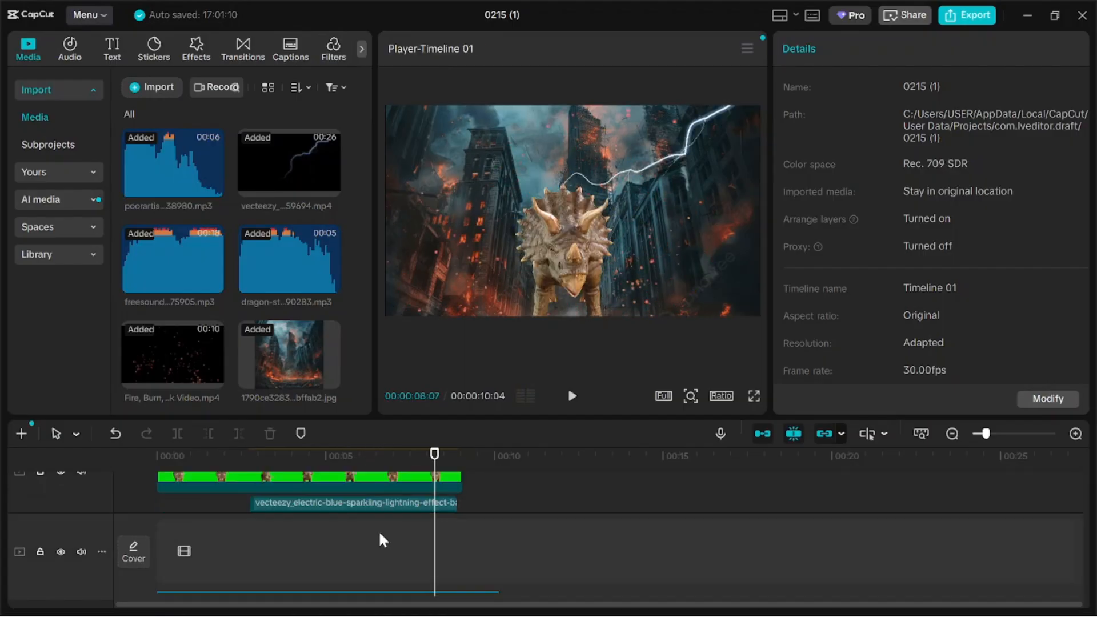
Add the LushGreen.cube LUT as an adjustment layer above the dinosaur clip and extend it to the dinosaur clip's end.
{"action": "scroll", "coordinate": [380, 533], "scroll_direction": "up", "scroll_amount": 3}
{"action": "scroll", "coordinate": [380, 533], "scroll_direction": "down", "scroll_amount": 2}
{"action": "scroll", "coordinate": [380, 534], "scroll_direction": "up", "scroll_amount": 1}
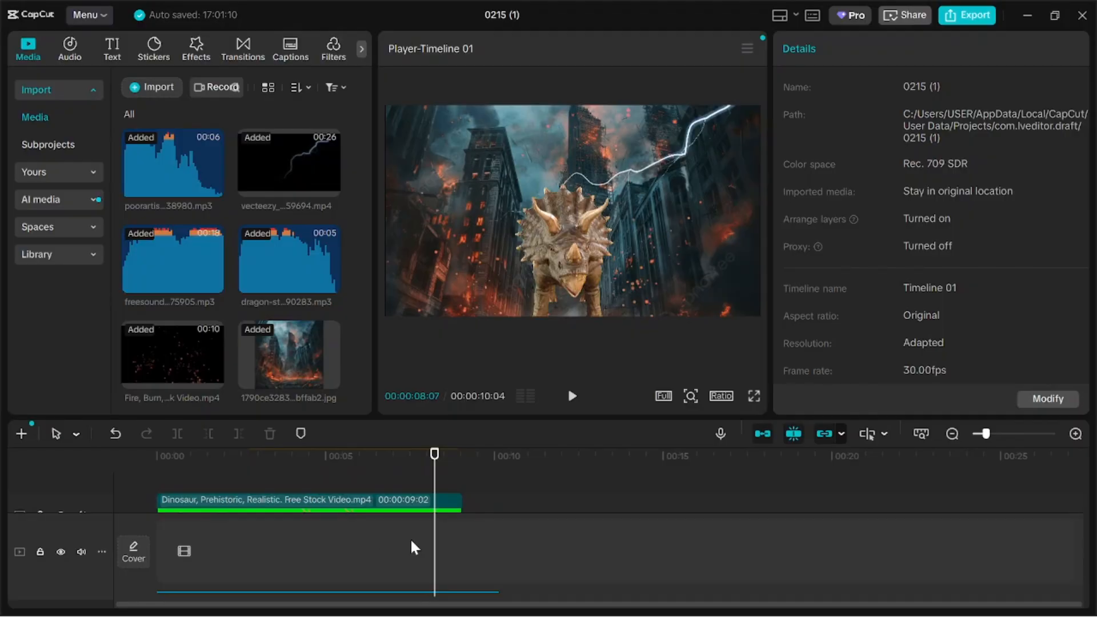
{"action": "left_click", "coordinate": [360, 49]}
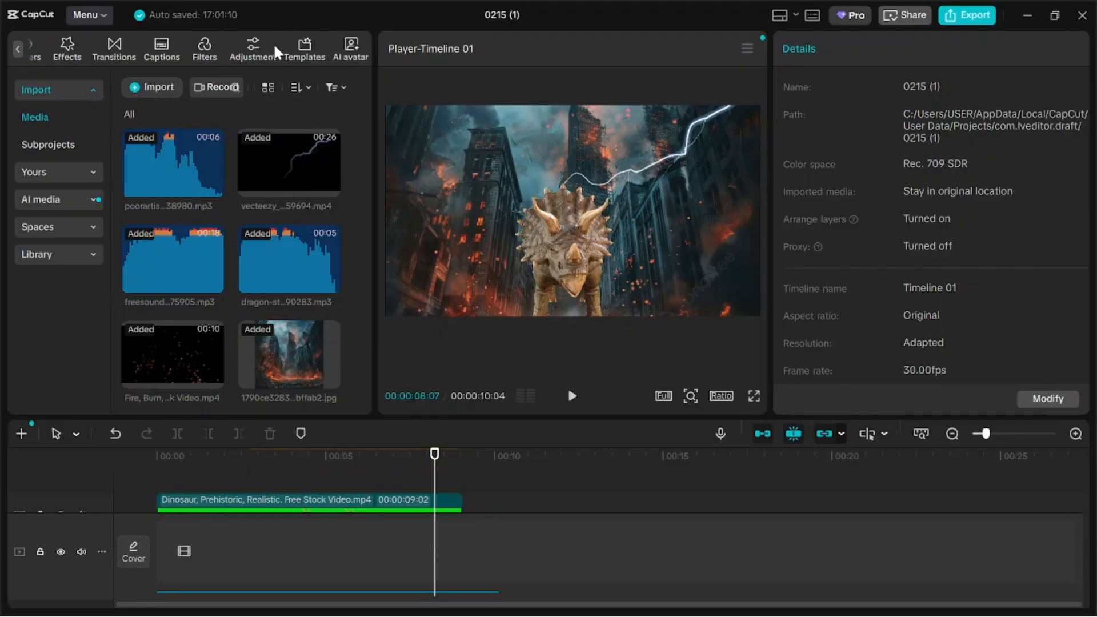
{"action": "left_click", "coordinate": [253, 51]}
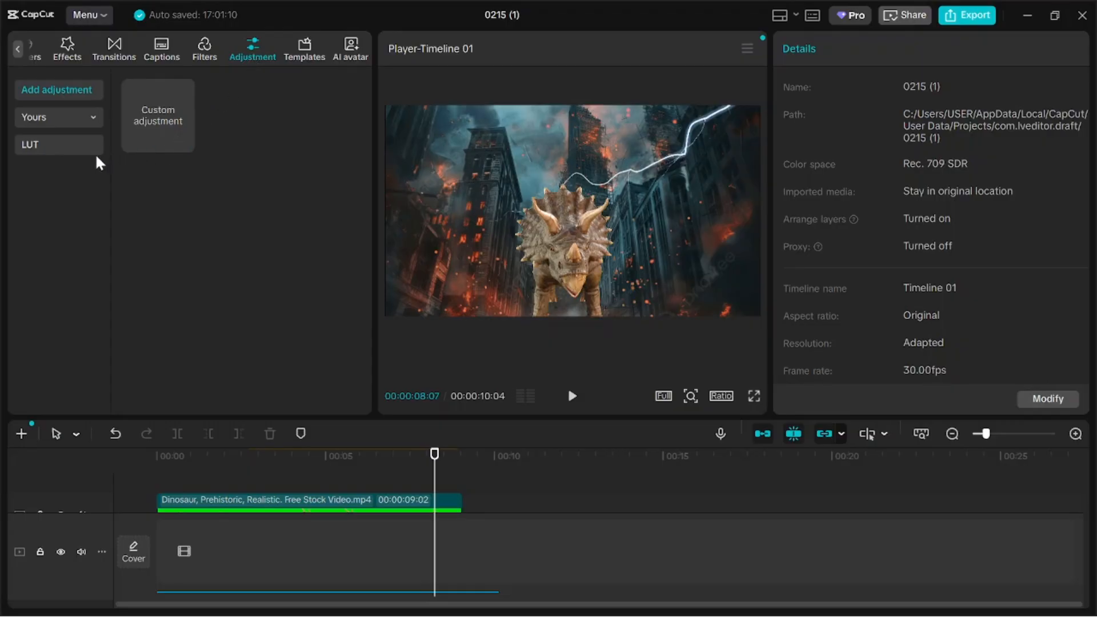
{"action": "left_click", "coordinate": [81, 149]}
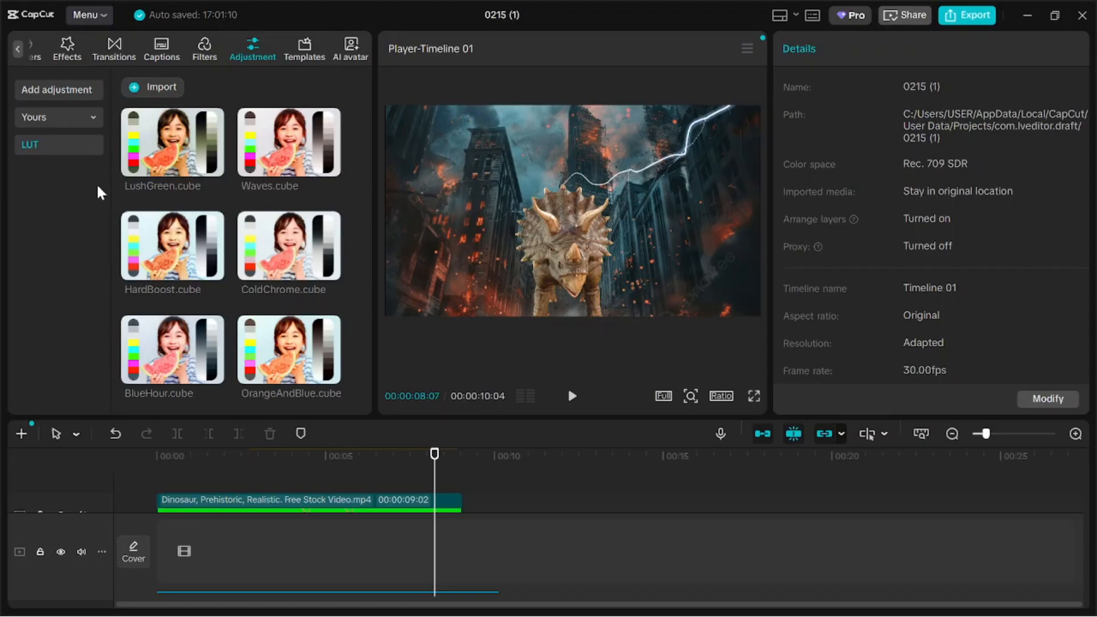
{"action": "left_click_drag", "start_coordinate": [162, 160], "coordinate": [151, 492]}
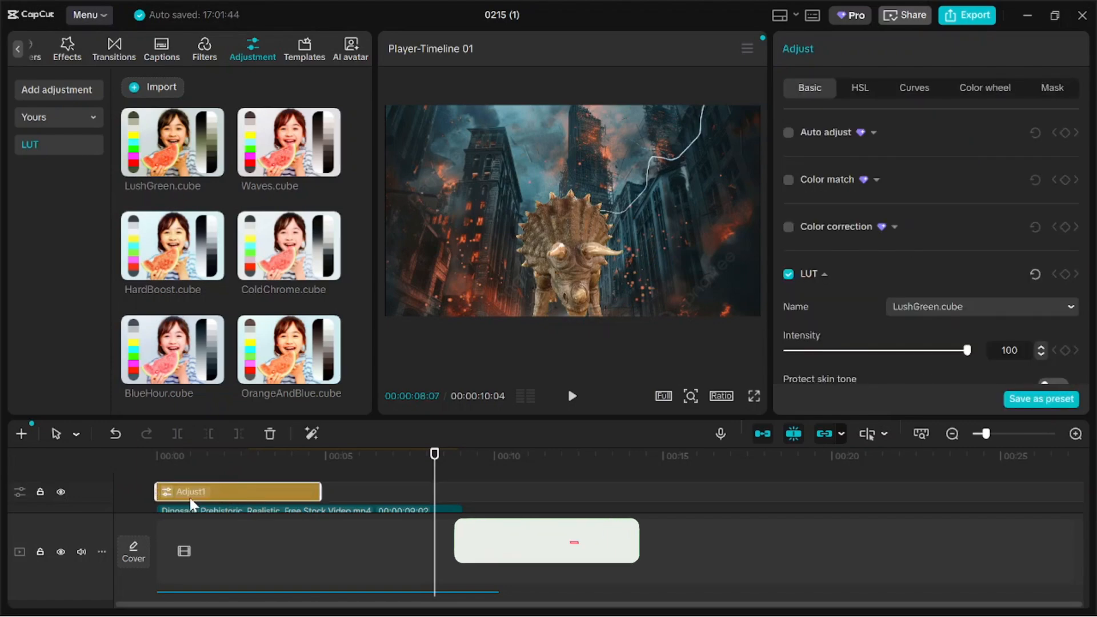
{"action": "left_click_drag", "start_coordinate": [320, 493], "coordinate": [461, 499]}
Lower the LushGreen LUT's intensity to 16 and play the graded scene from the start to 00:00:05:19.
{"action": "scroll", "coordinate": [461, 499], "scroll_direction": "down", "scroll_amount": 2}
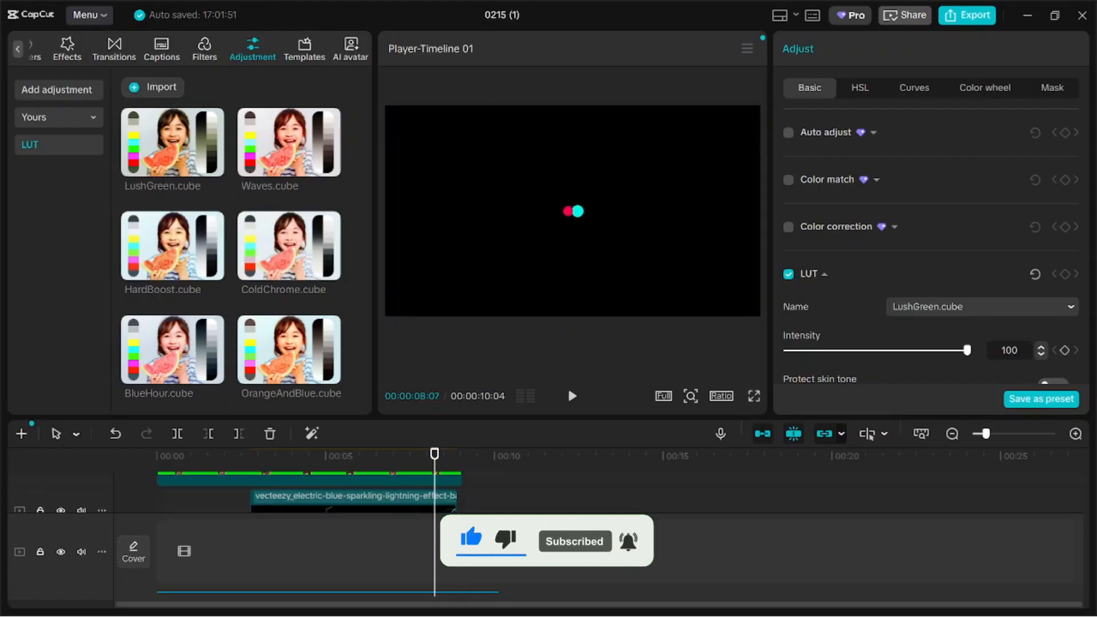
{"action": "left_click_drag", "start_coordinate": [436, 465], "coordinate": [158, 457]}
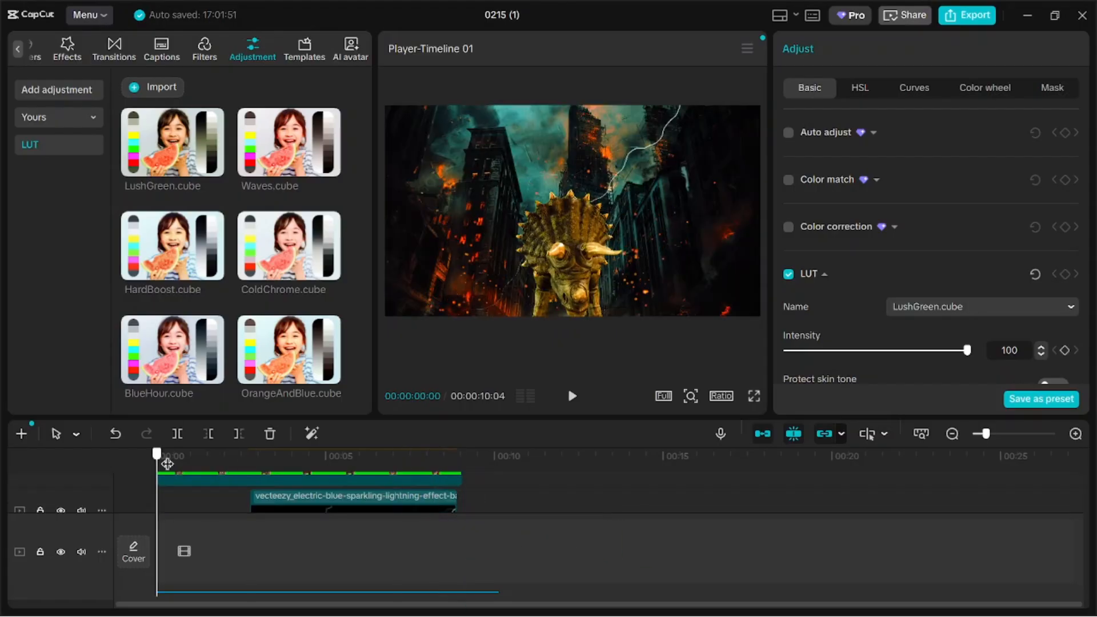
{"action": "scroll", "coordinate": [273, 496], "scroll_direction": "up", "scroll_amount": 2}
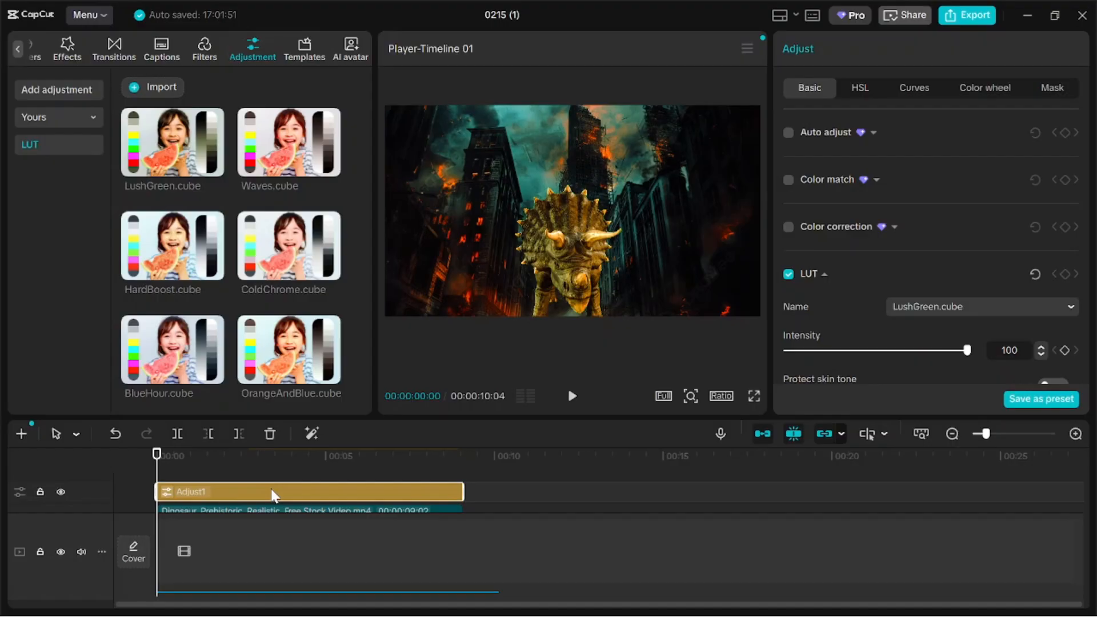
{"action": "left_click_drag", "start_coordinate": [968, 350], "coordinate": [814, 359]}
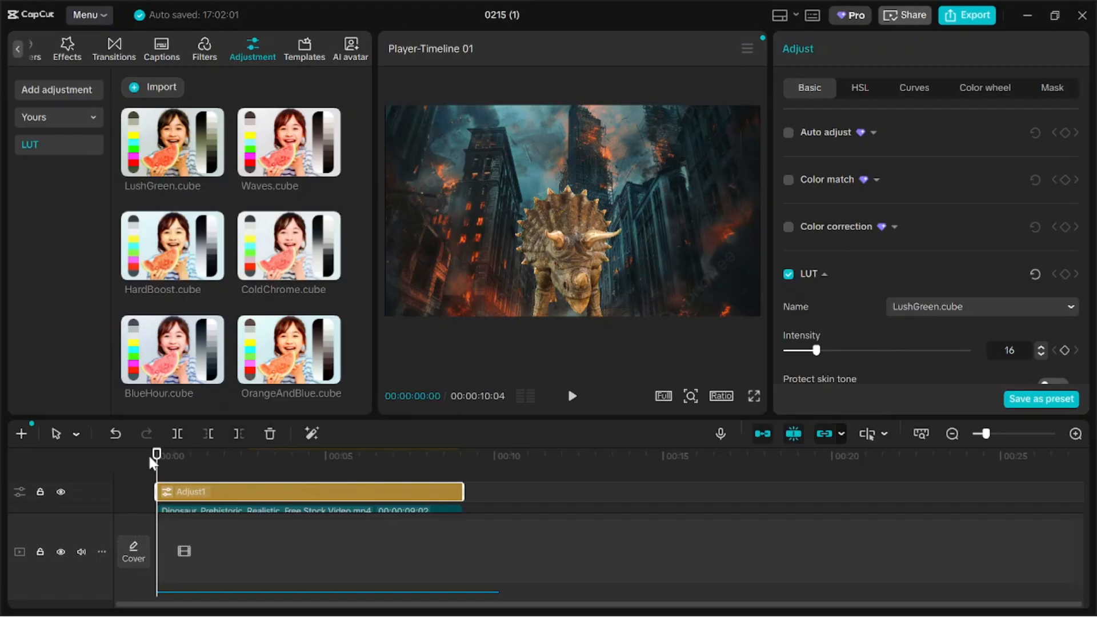
{"action": "key", "text": "space"}
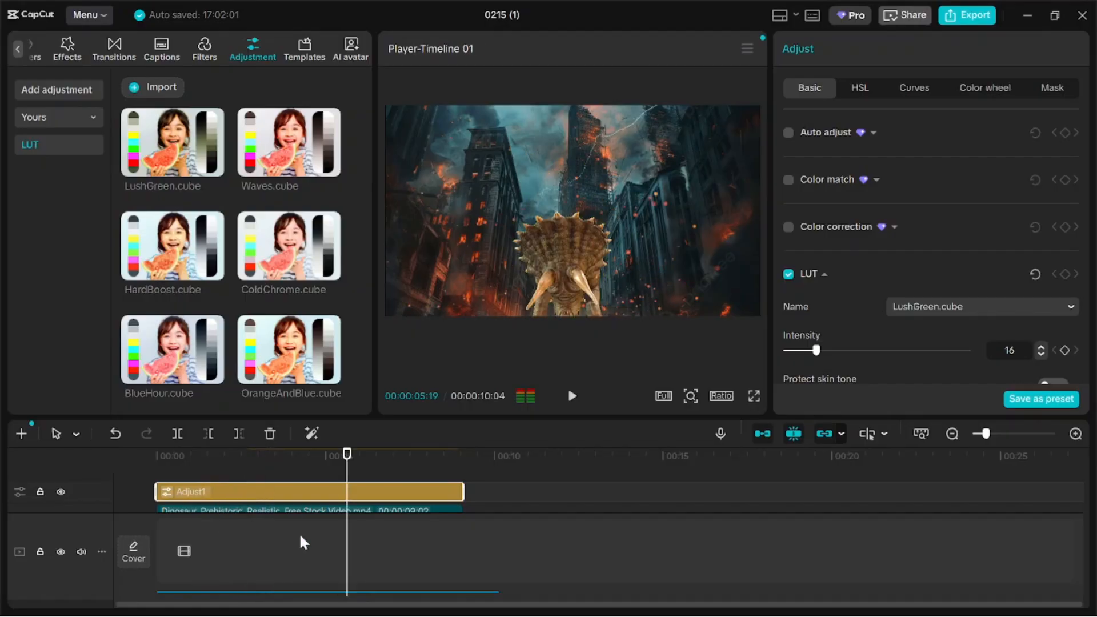
Hide and unhide the adjustment track to compare the grade, then play the scene from the start.
{"action": "left_click", "coordinate": [60, 492]}
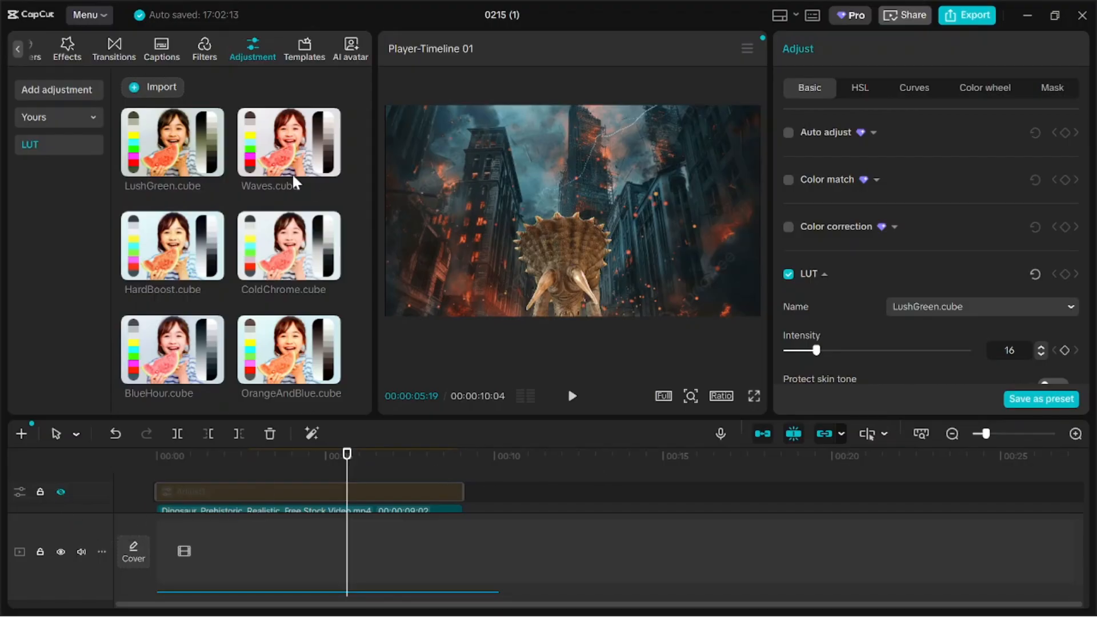
{"action": "left_click", "coordinate": [61, 492]}
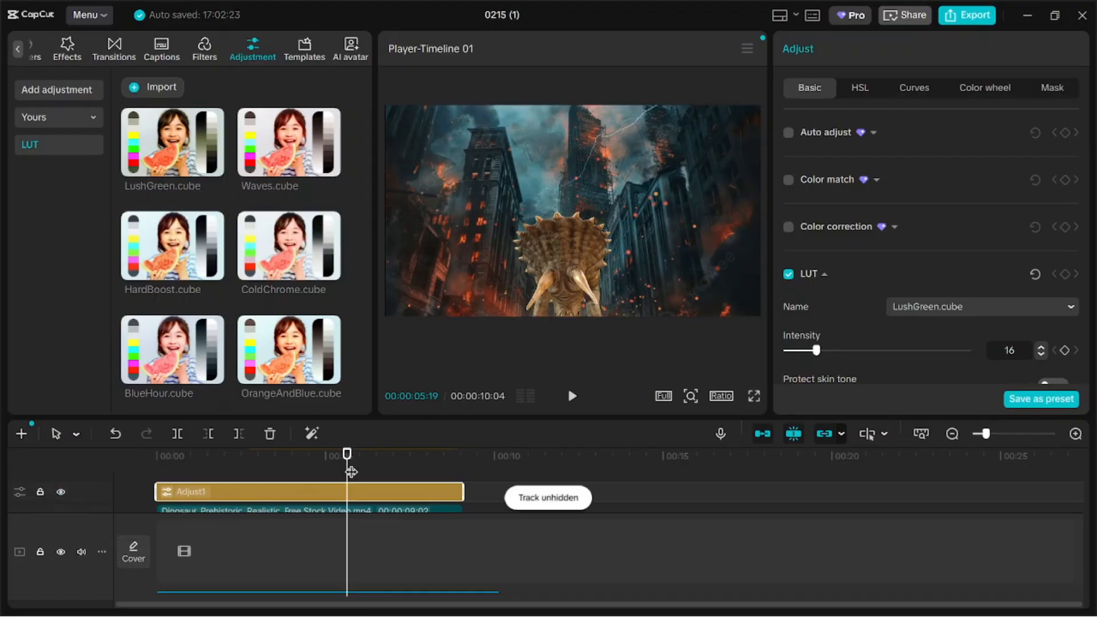
{"action": "left_click_drag", "start_coordinate": [347, 466], "coordinate": [157, 464]}
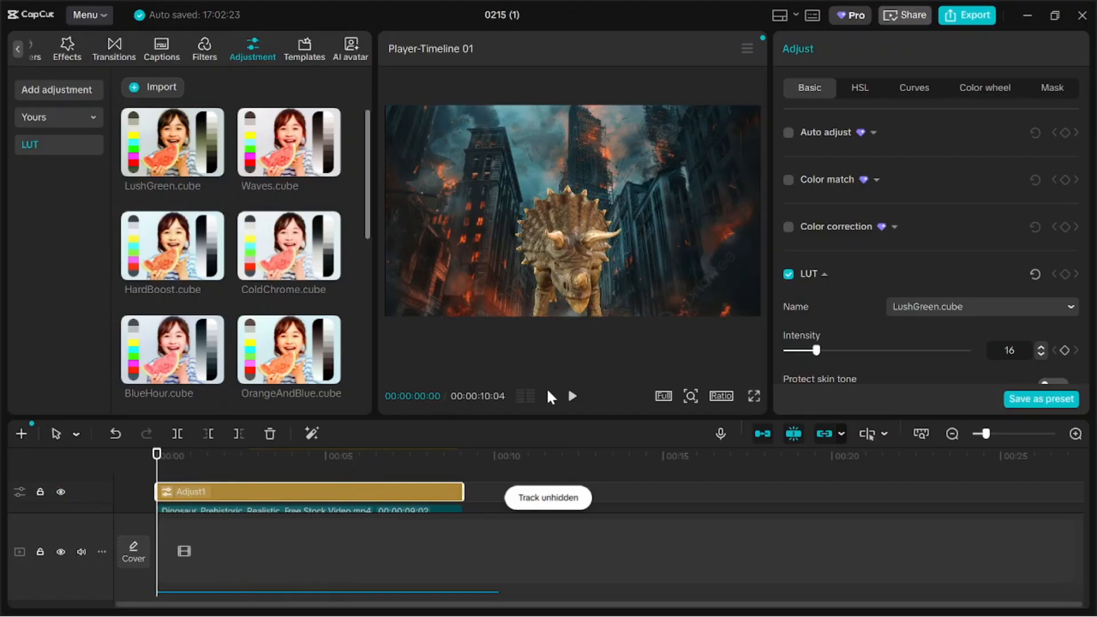
{"action": "left_click", "coordinate": [571, 396]}
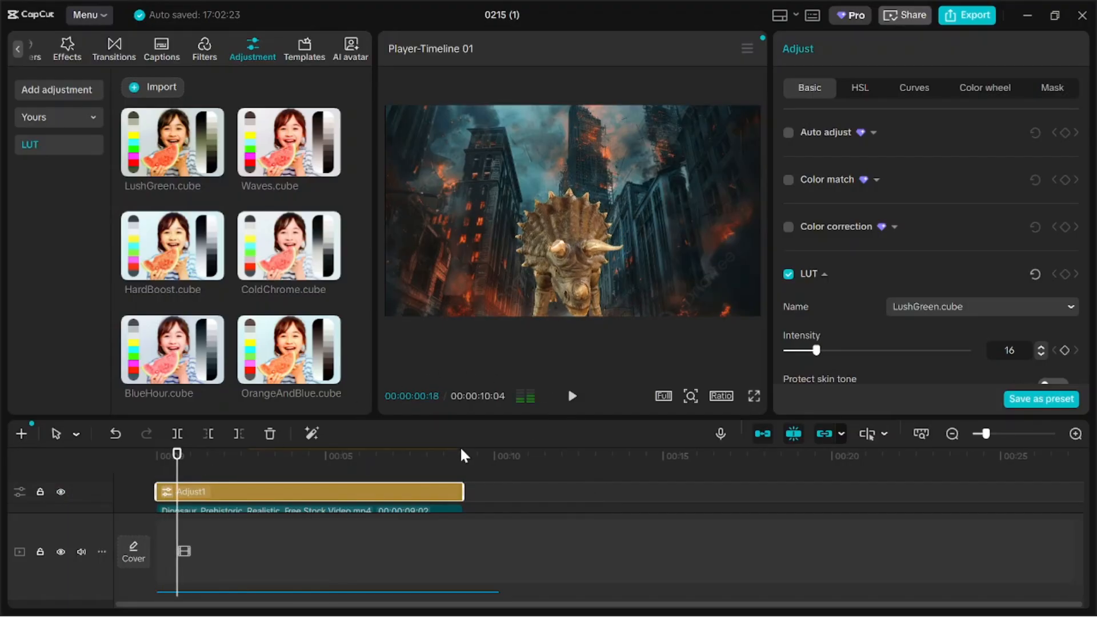